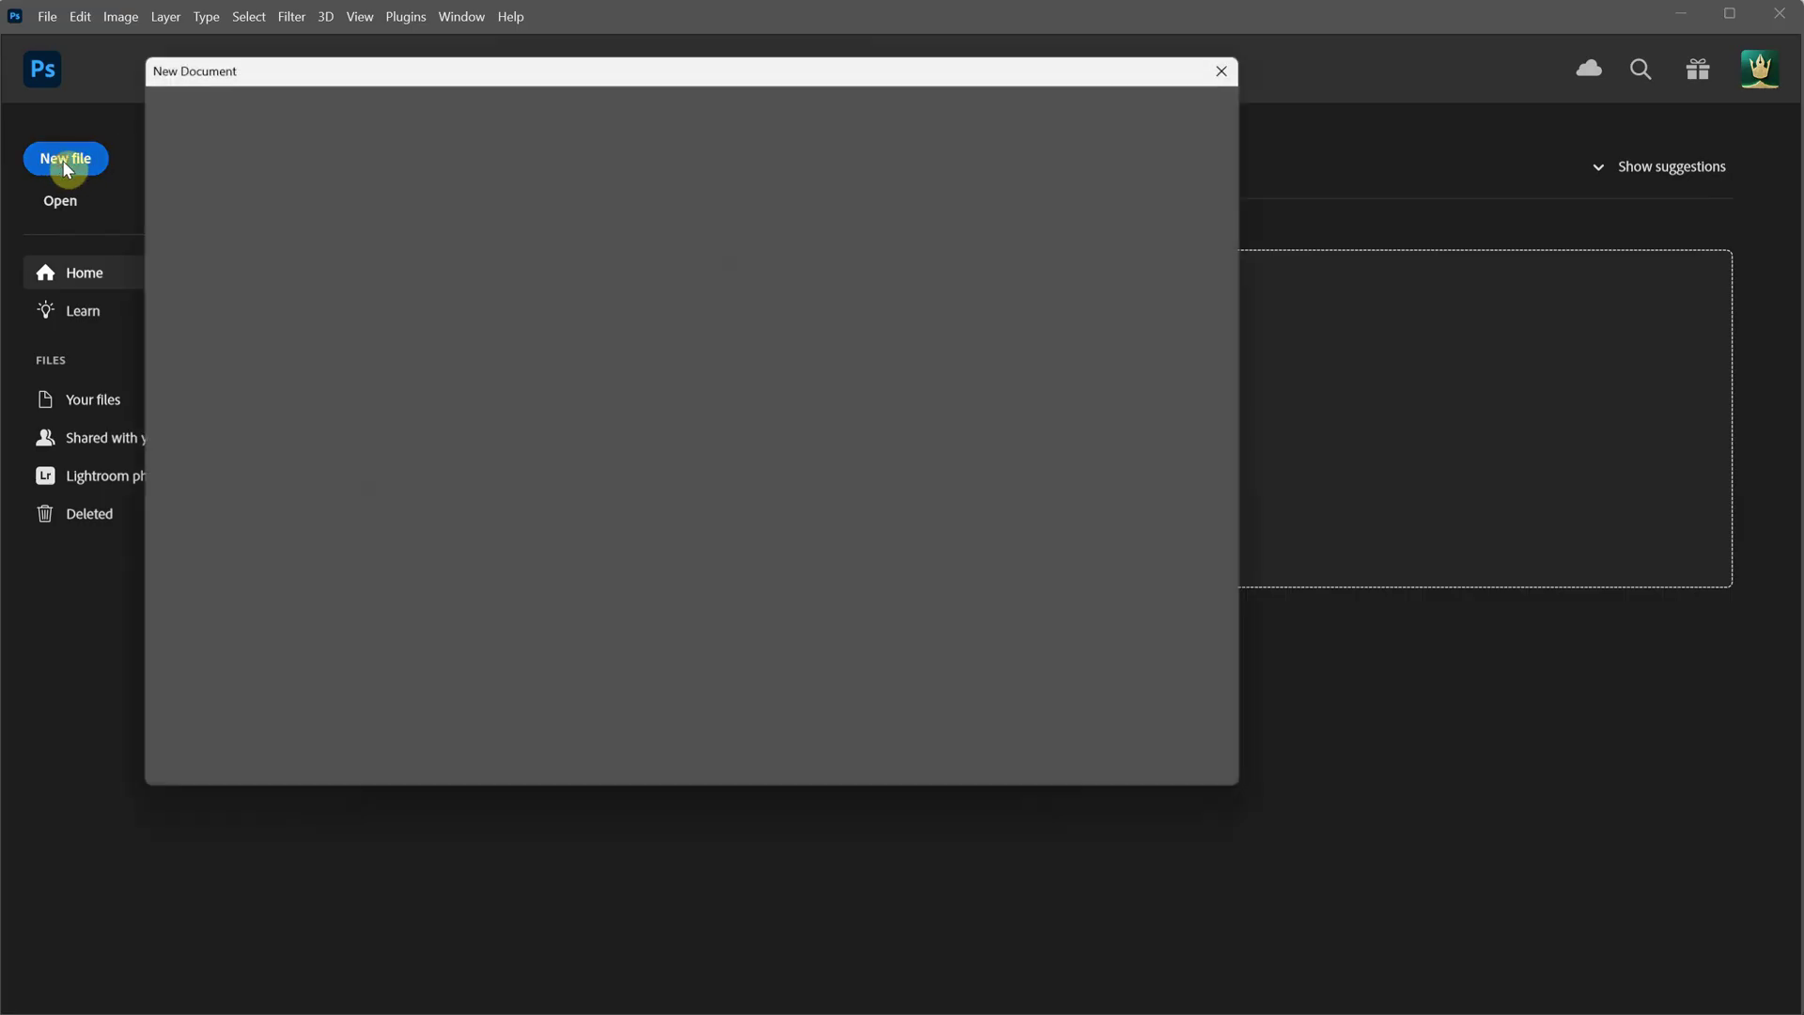
Create a new white Photoshop document 1920 × 1080 pixels in size
key("Tab")
type("1920")
key("Tab")
type("10")
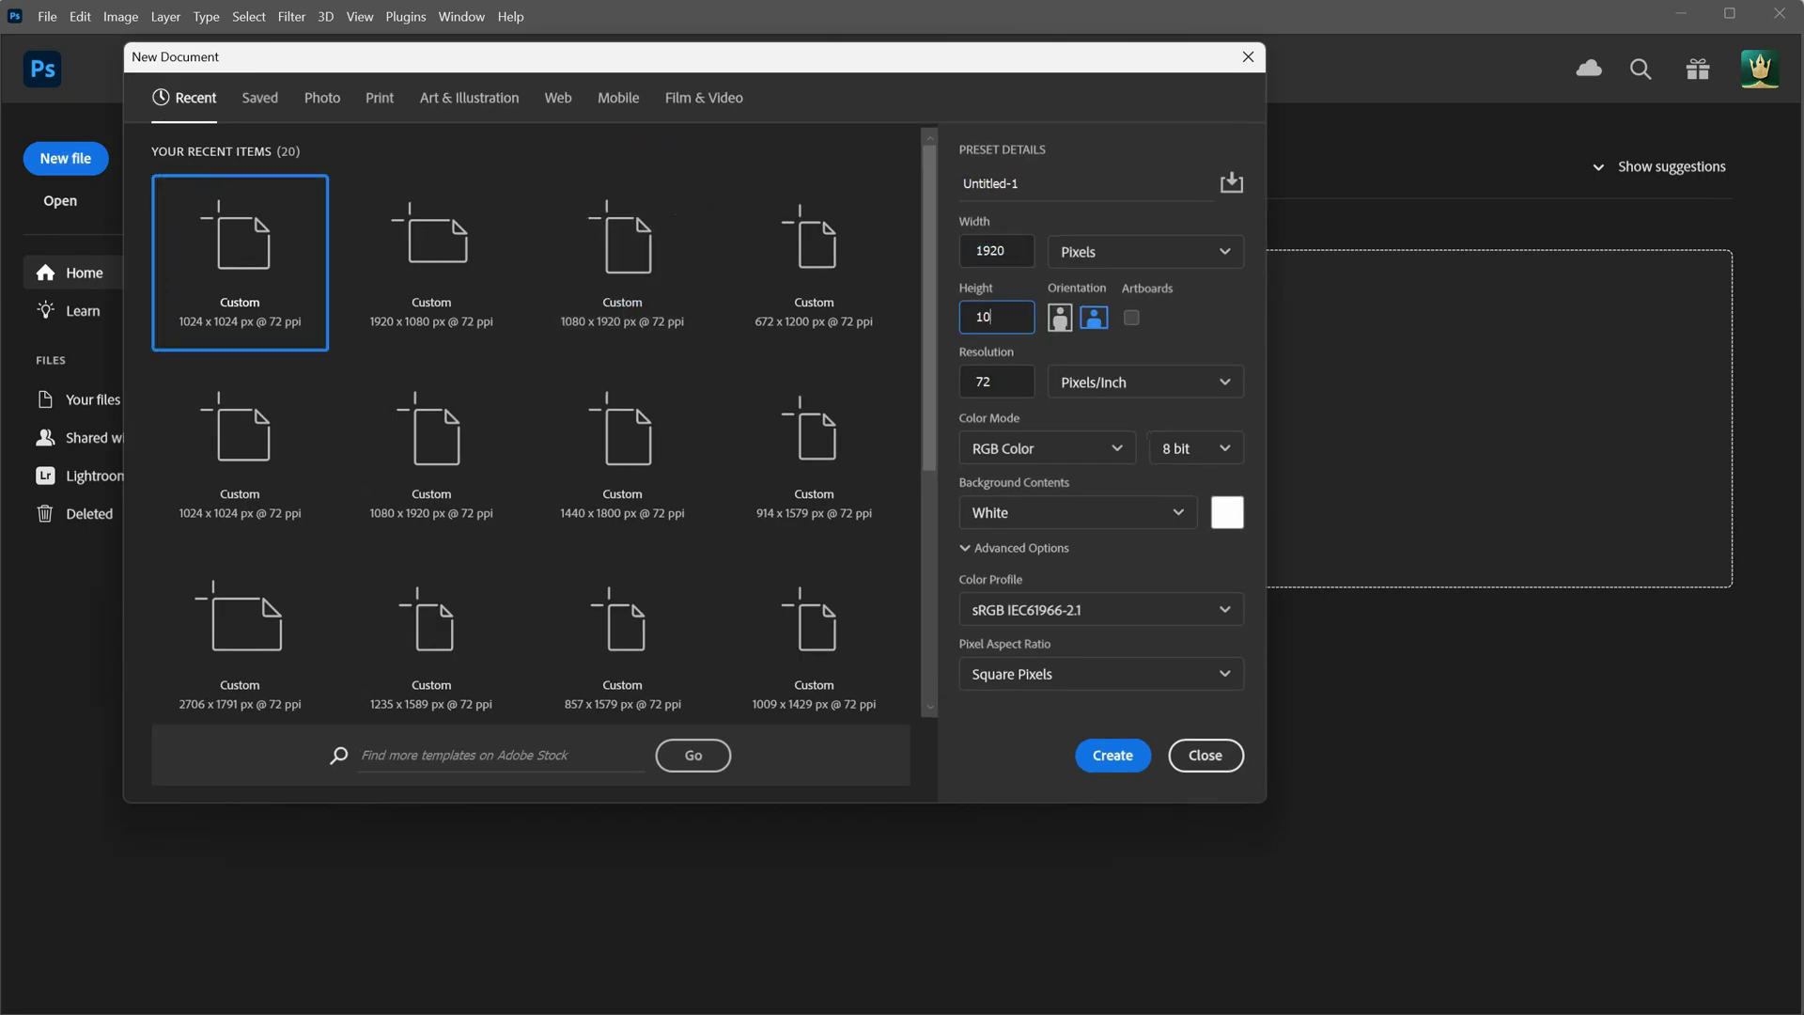
left_click(1112, 754)
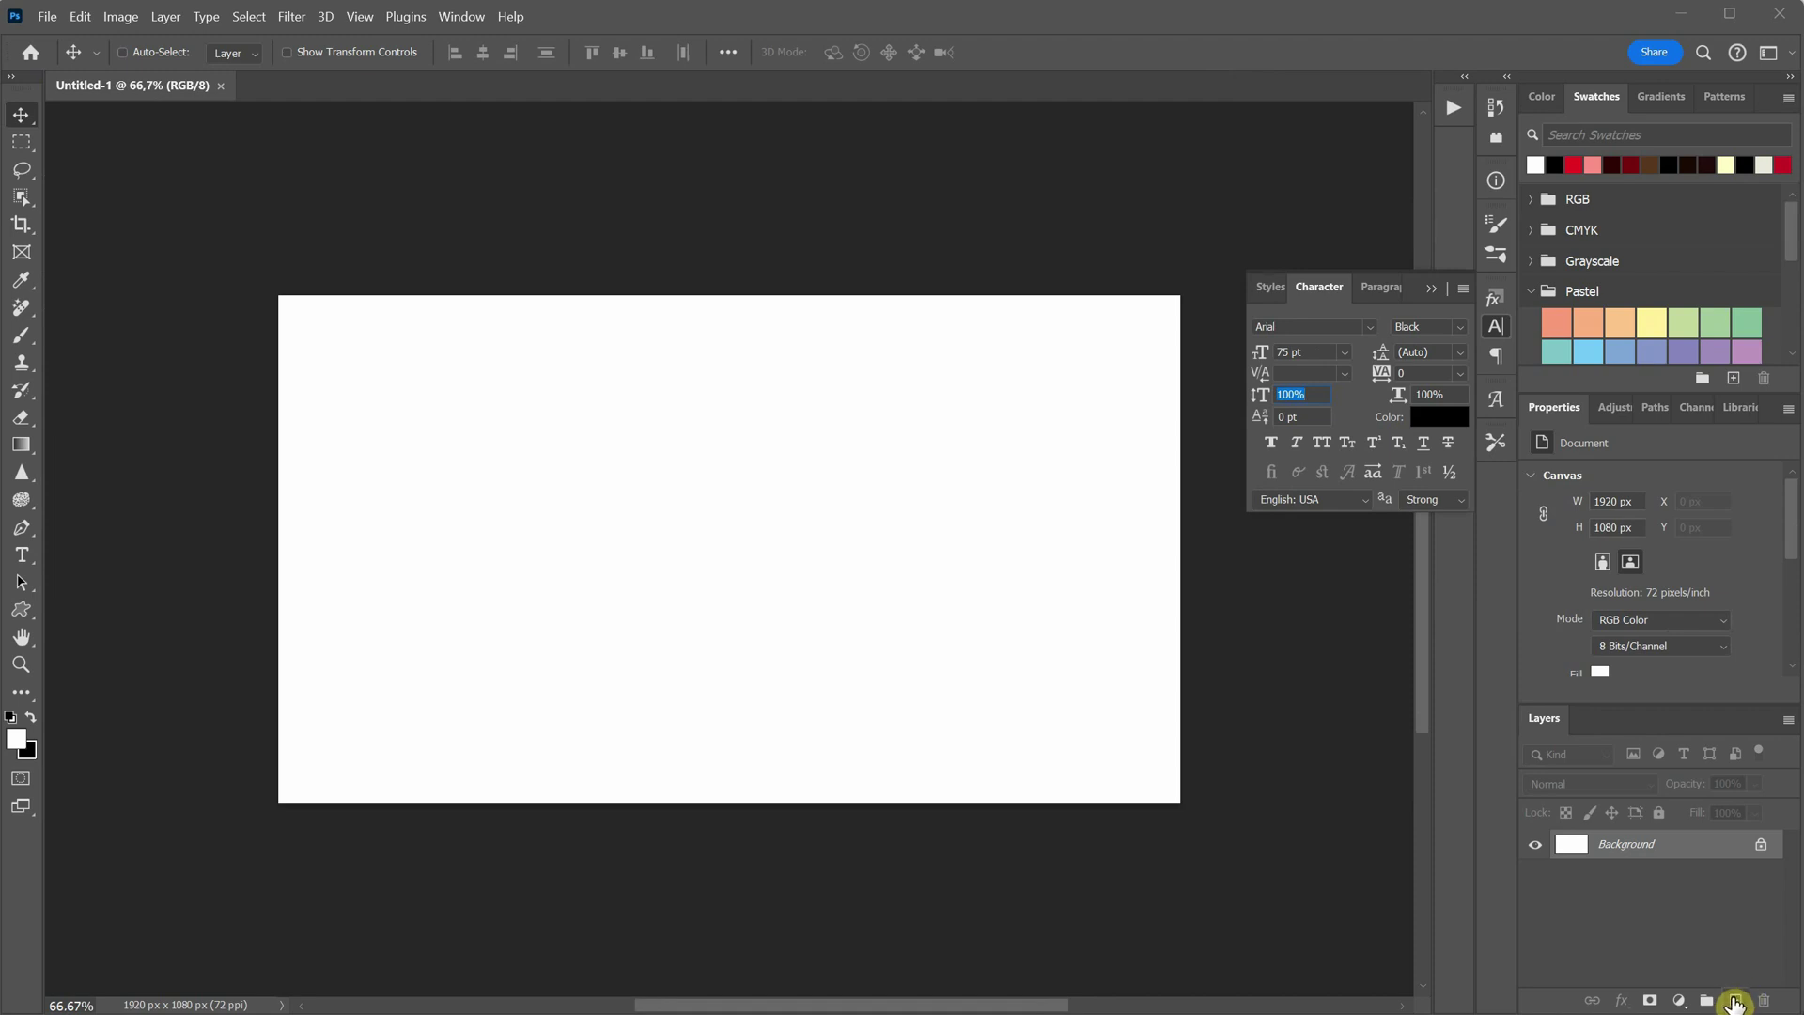
Add a new layer and type the word XMAS in black on the canvas
left_click(1735, 1002)
left_click(34, 719)
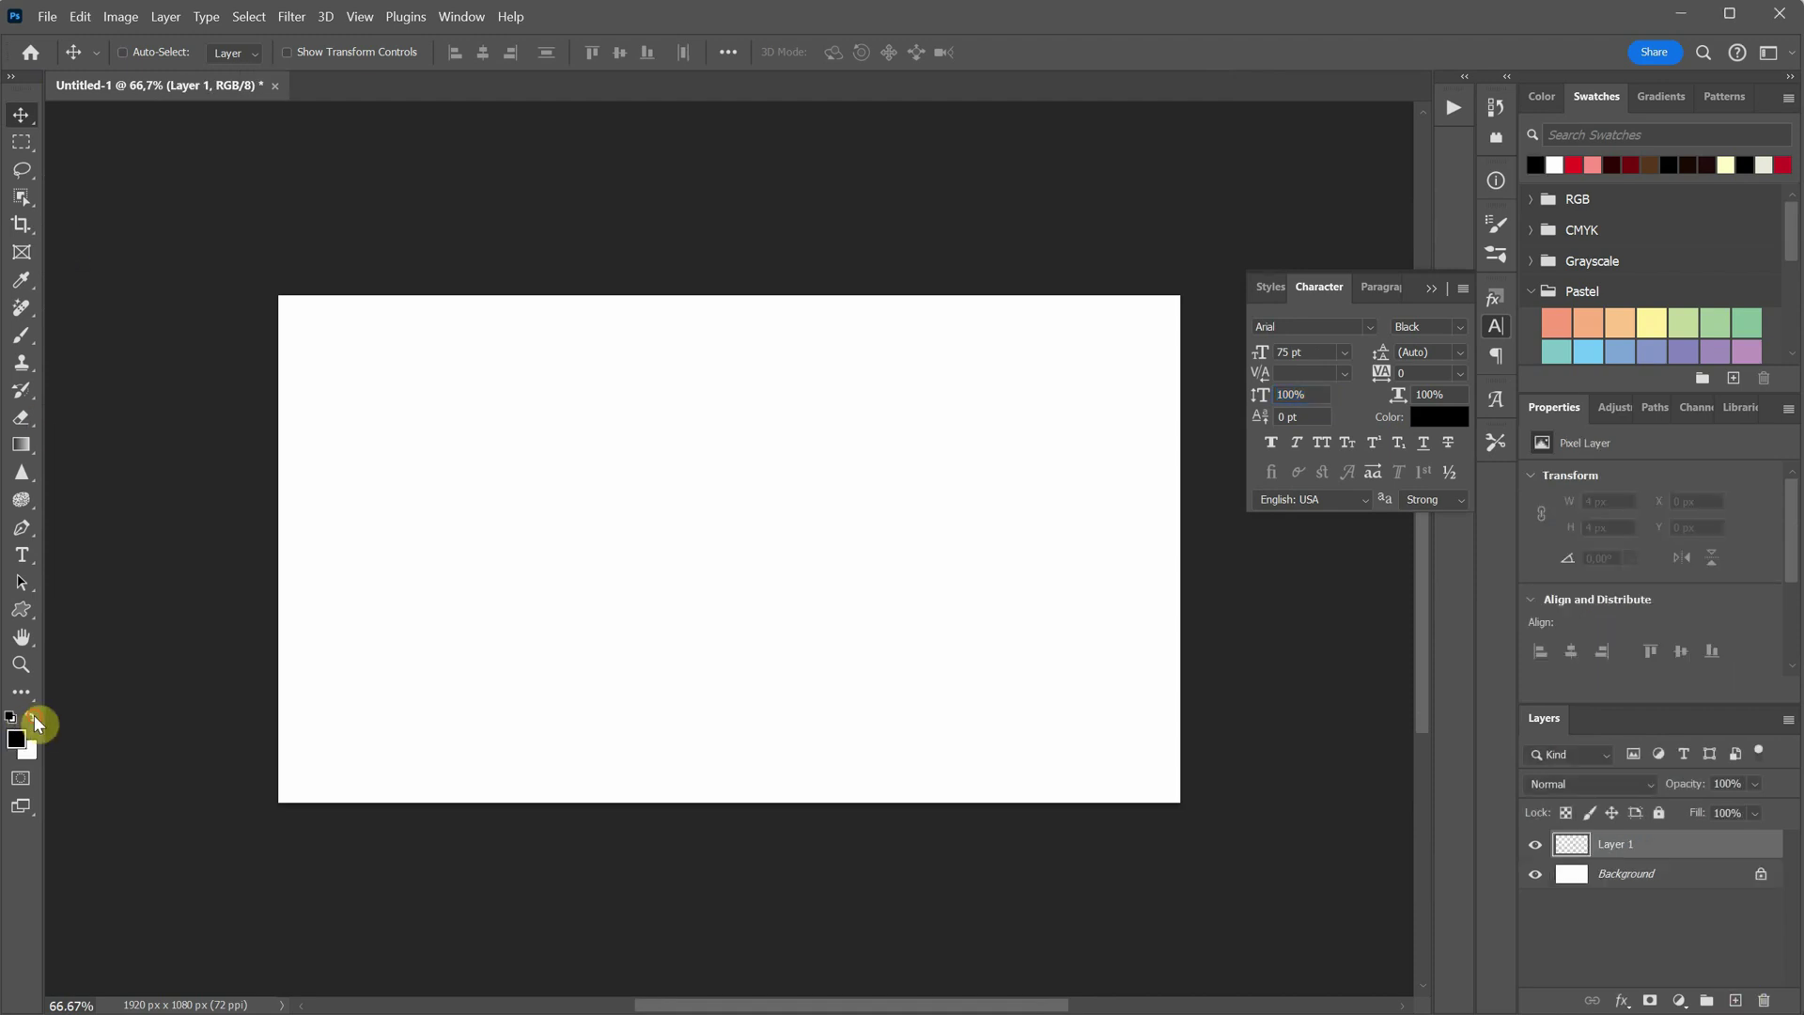
left_click(23, 556)
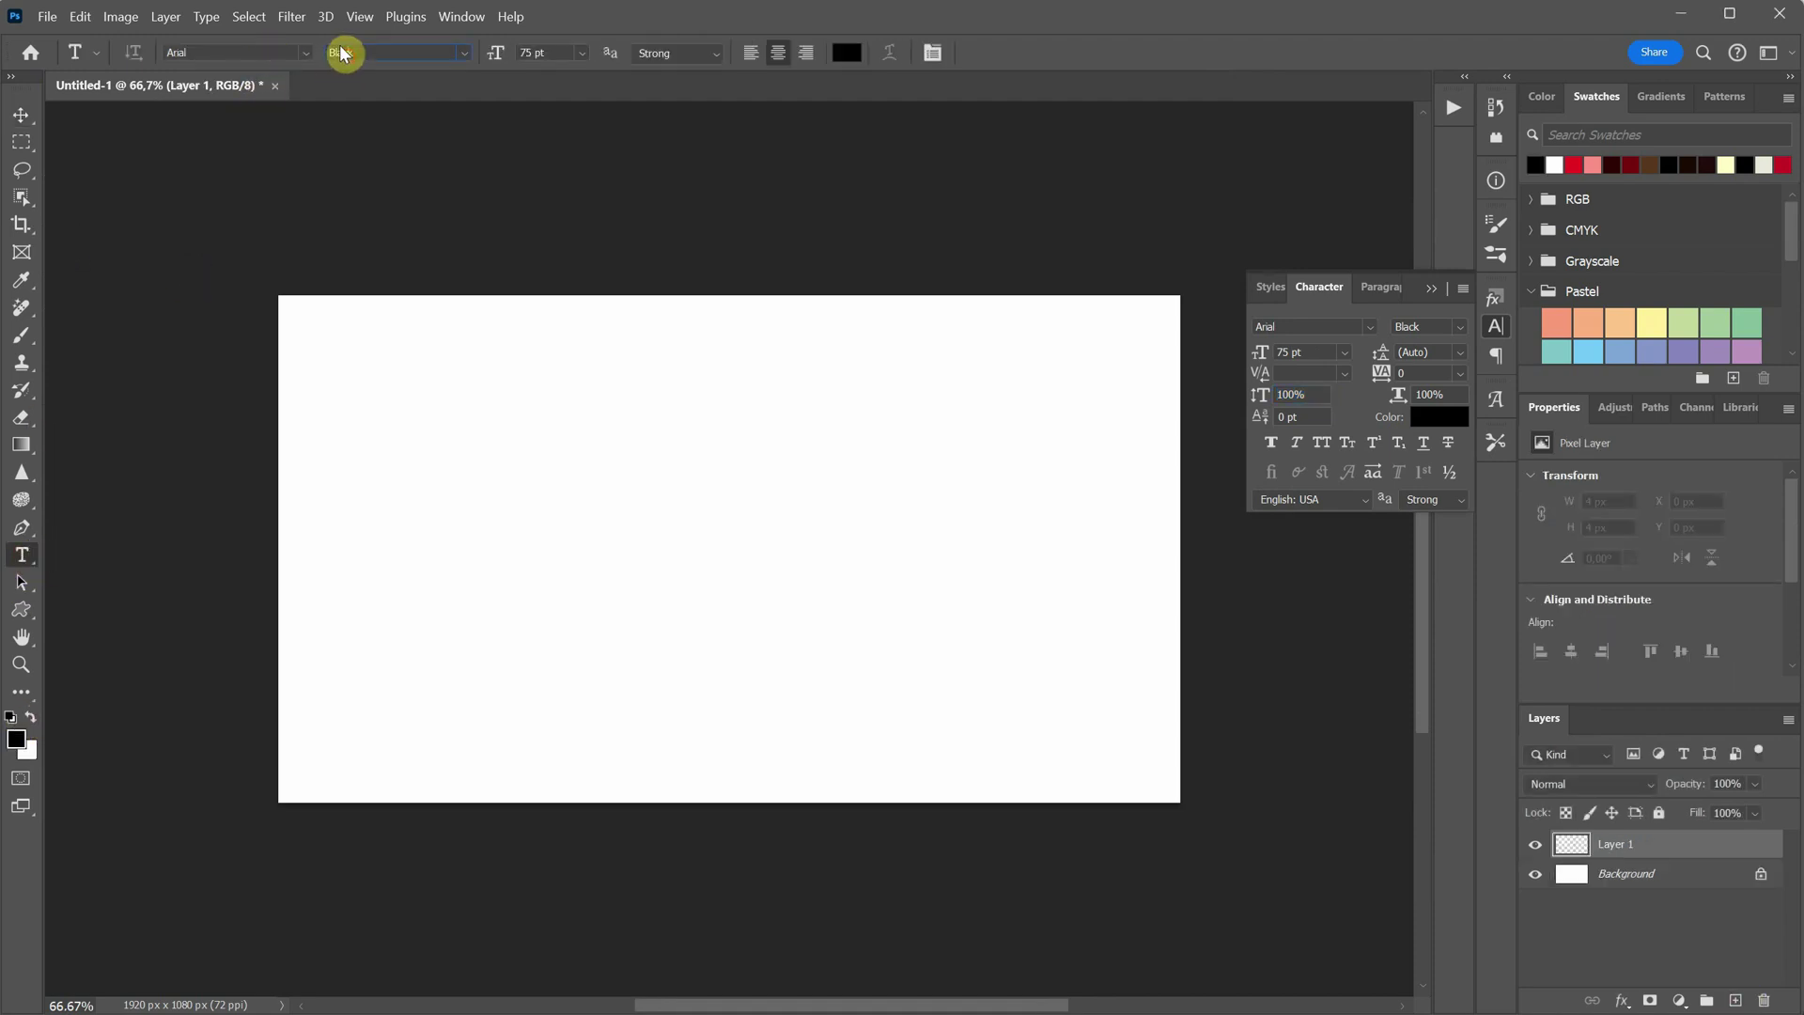
left_click(559, 549)
type("XMAS")
Centre XMAS on the canvas and scale it up to span most of the width
left_click(20, 115)
key("ctrl+a")
left_click(483, 53)
left_click(618, 55)
key("ctrl+d")
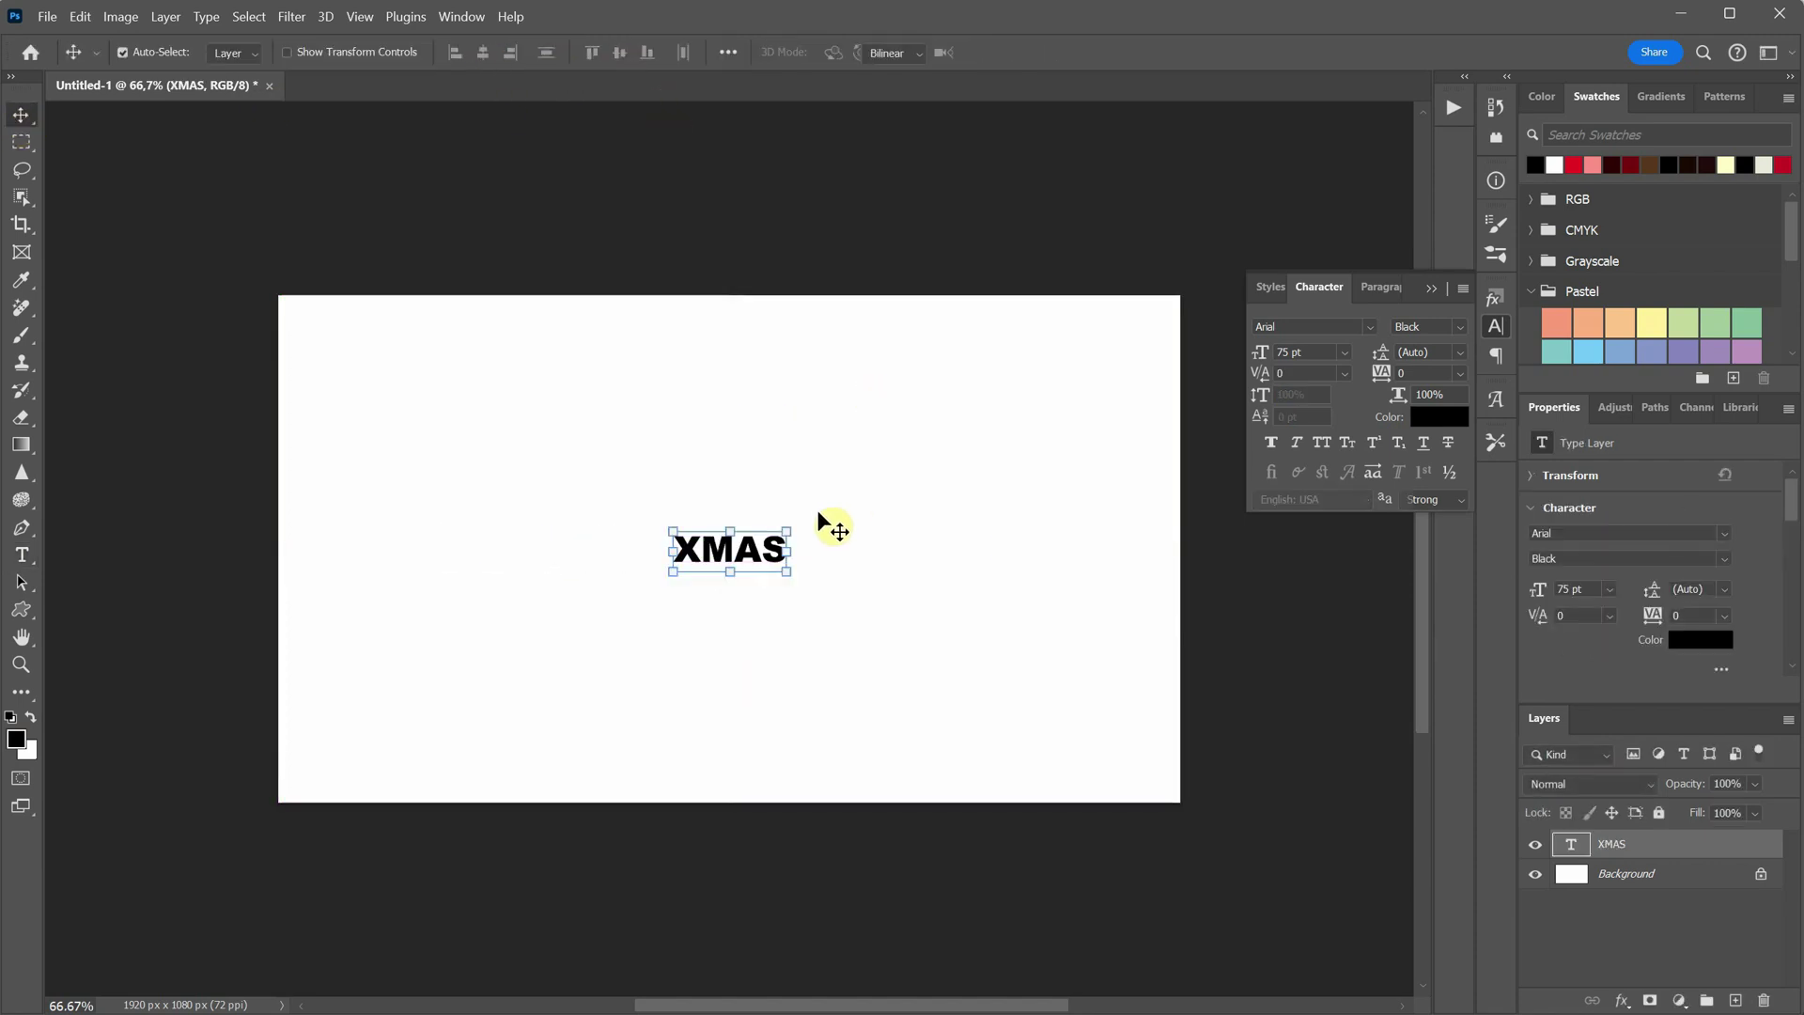
key("ctrl+t")
left_click_drag(787, 527, 939, 433)
key("Return")
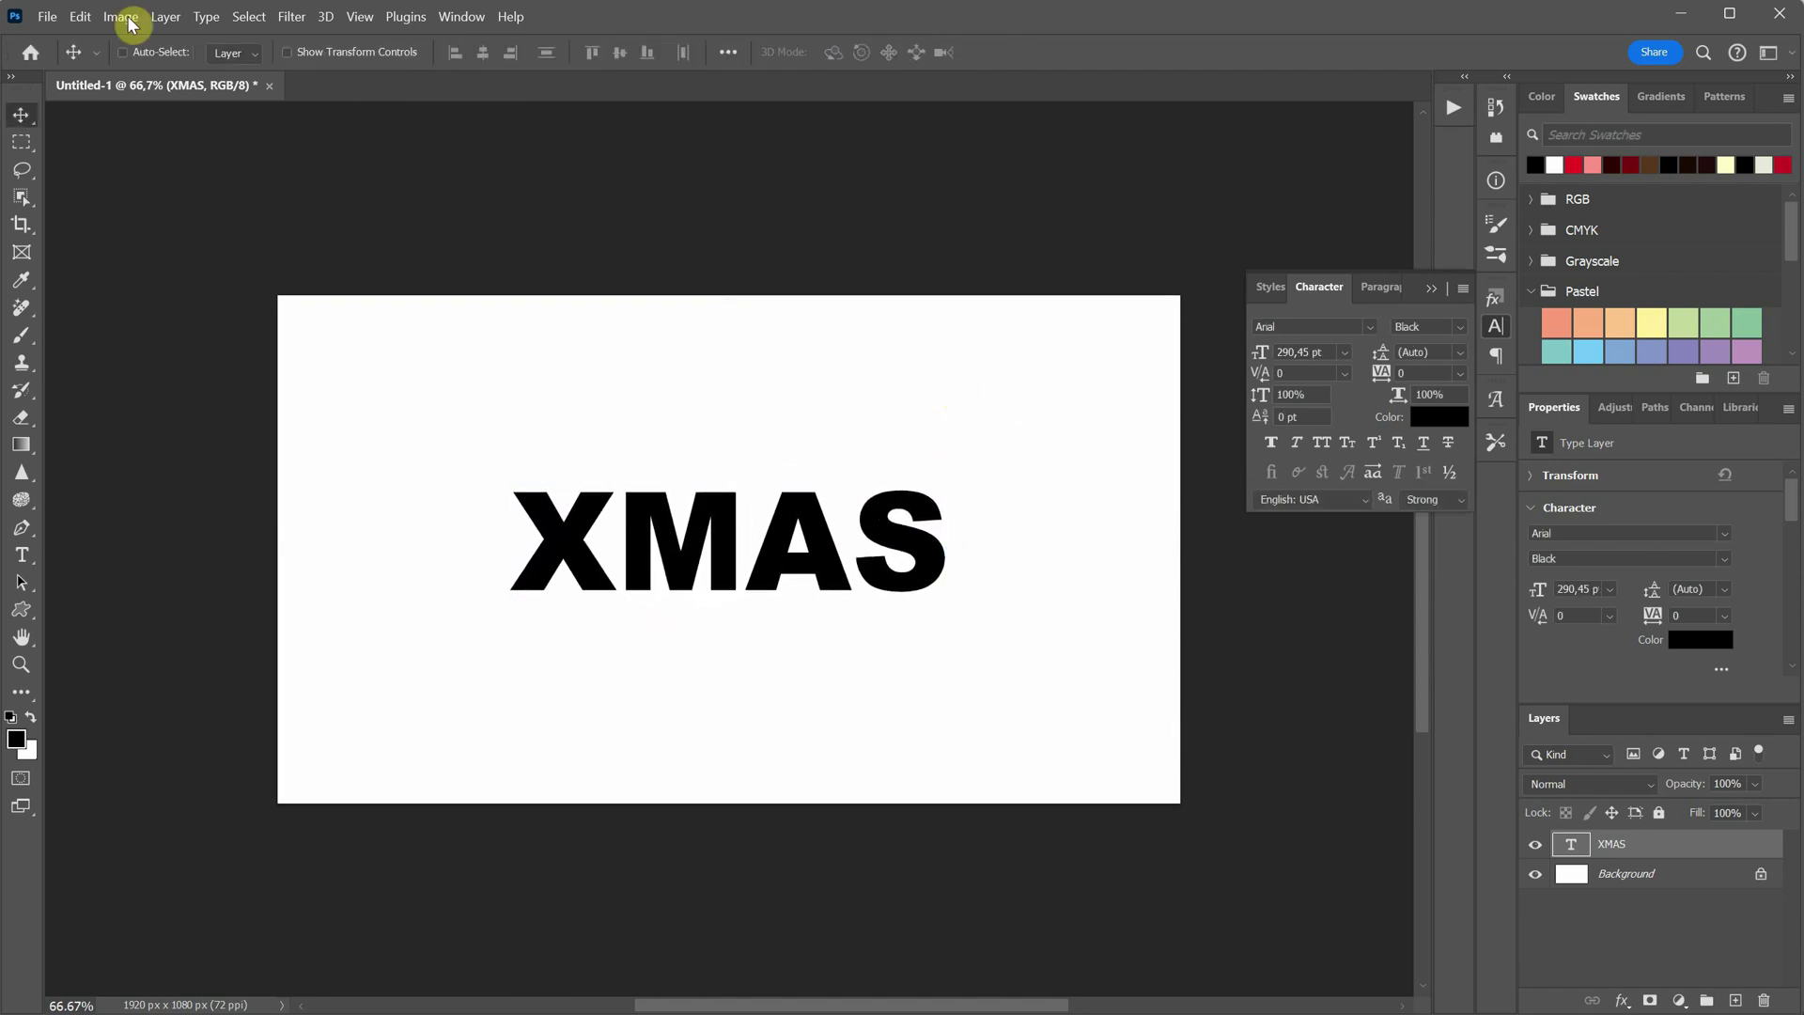
Save the image as a JPEG named xmas in the txt2img-images folder
left_click(47, 16)
left_click(106, 246)
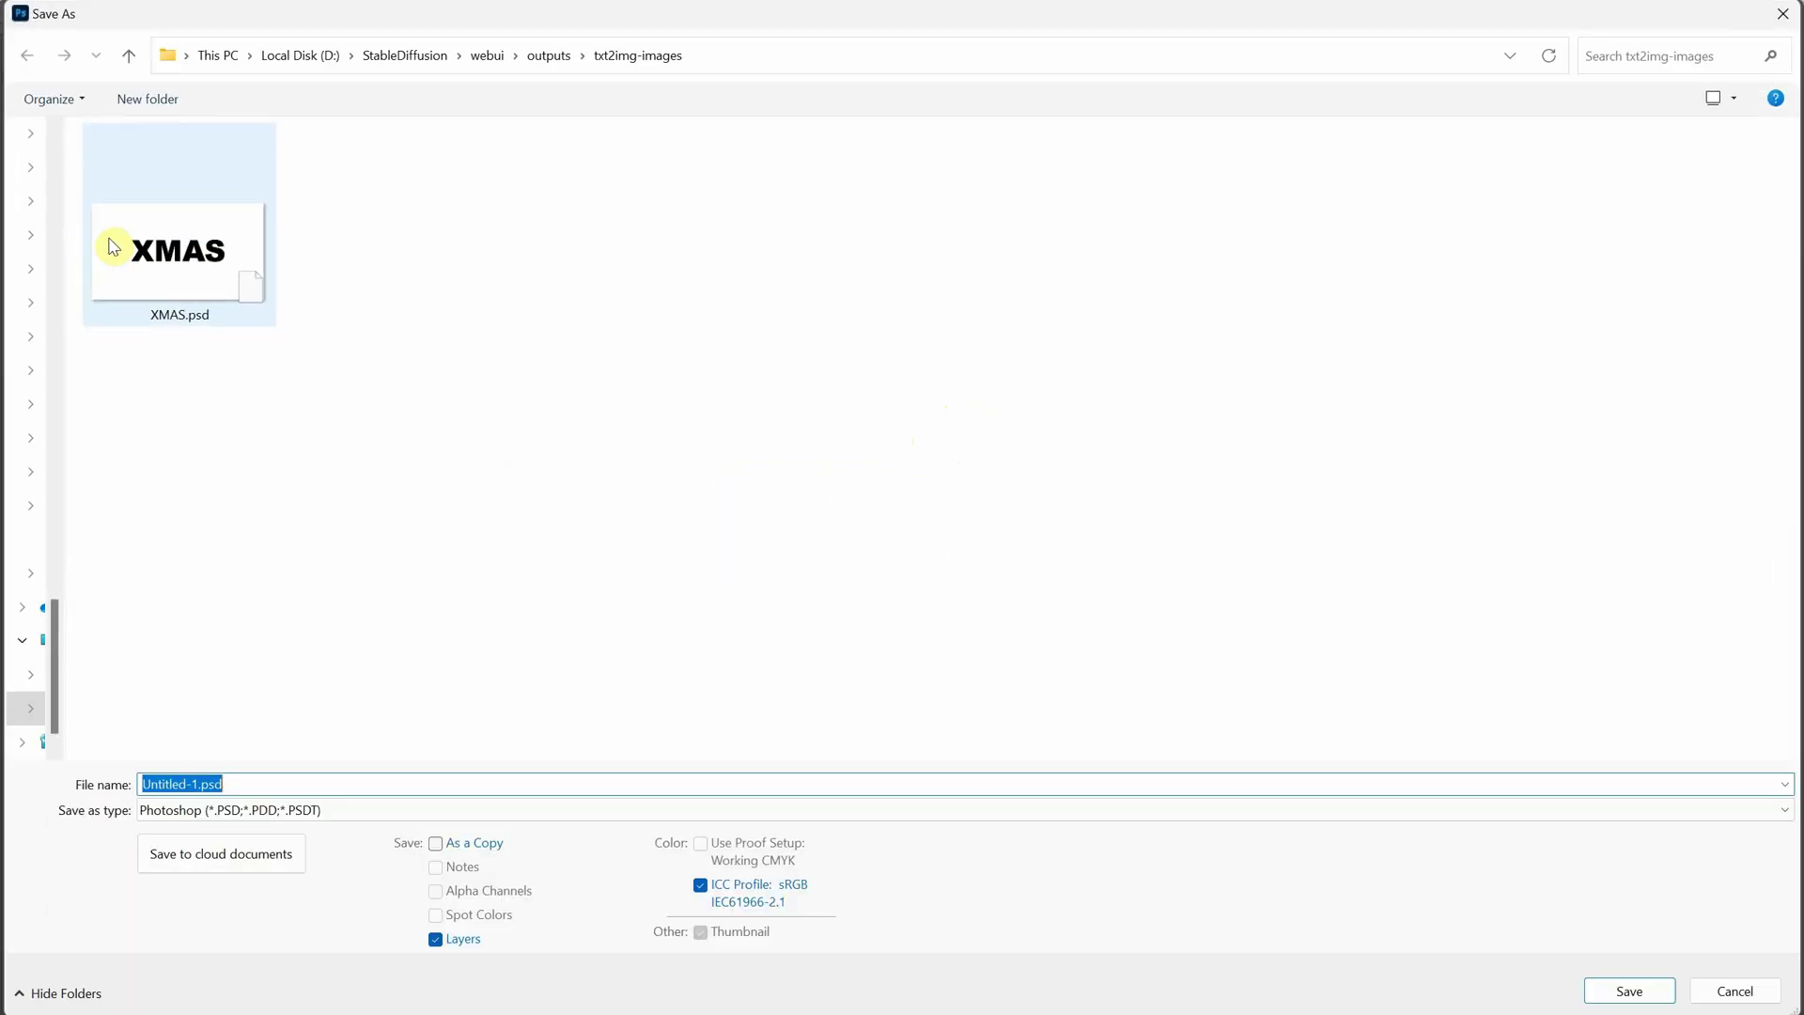
left_click(300, 813)
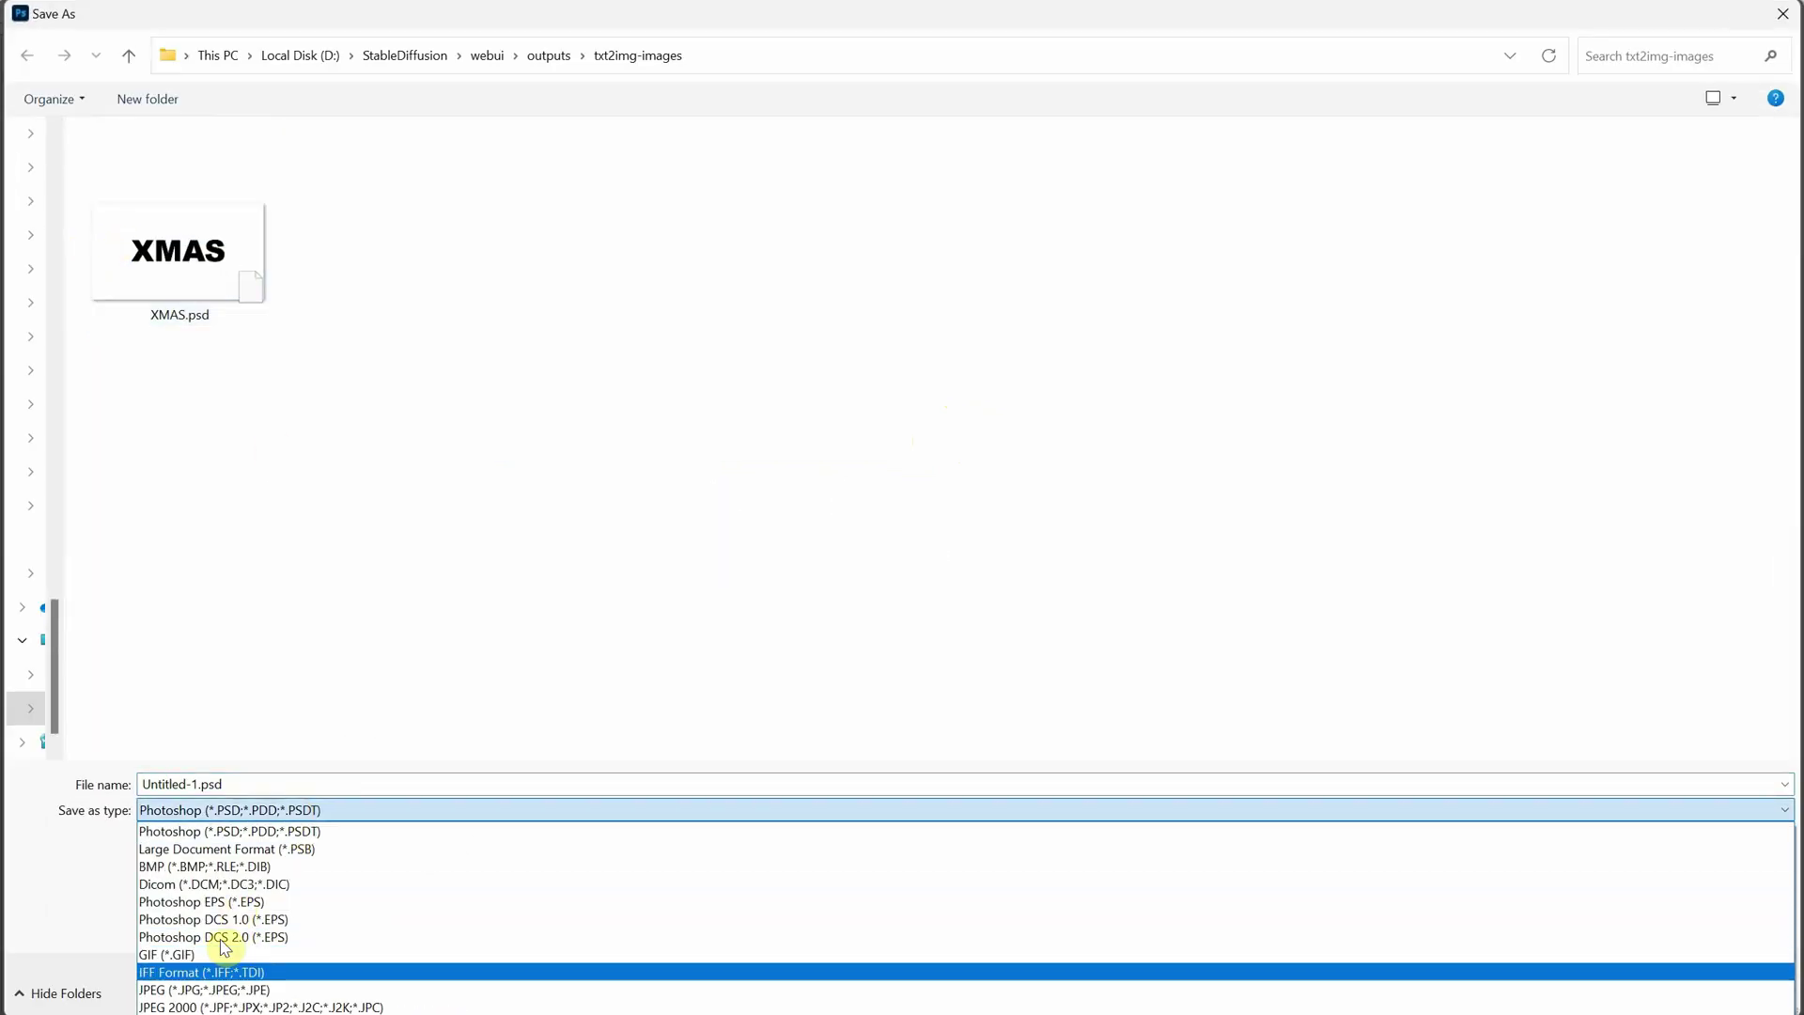
left_click(230, 983)
left_click(278, 782)
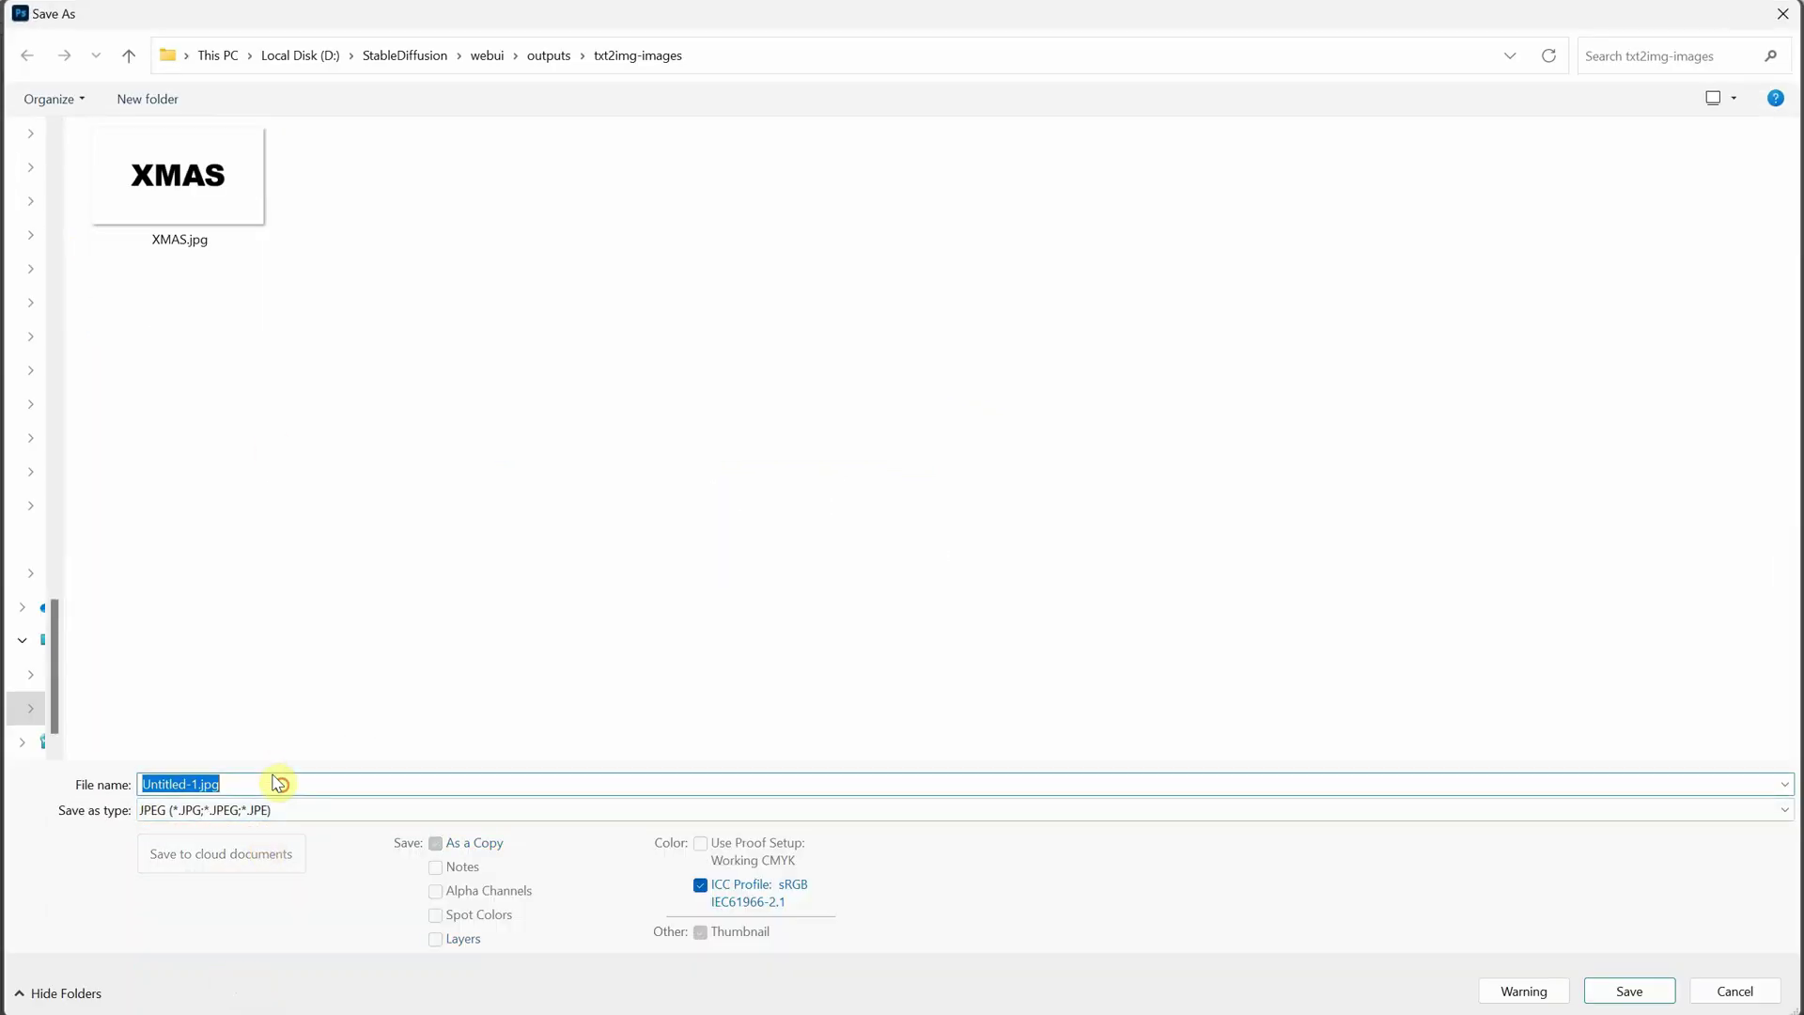
type("xmas")
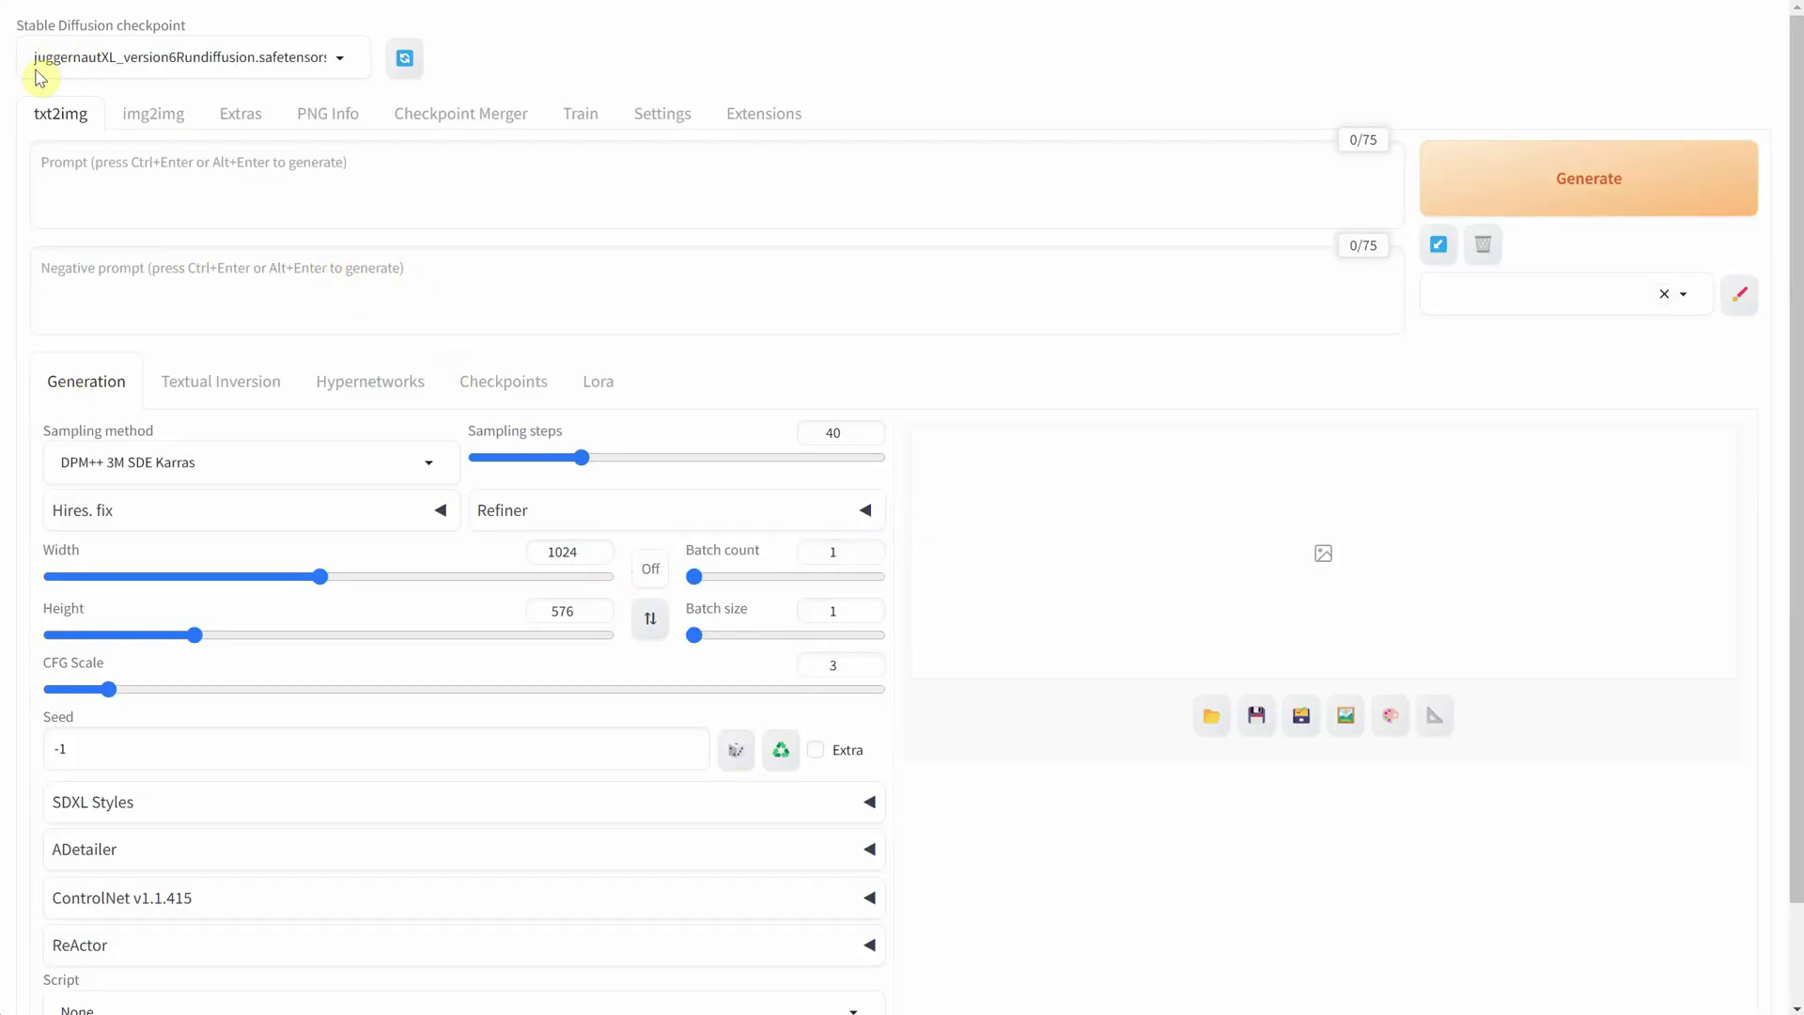
left_click(764, 122)
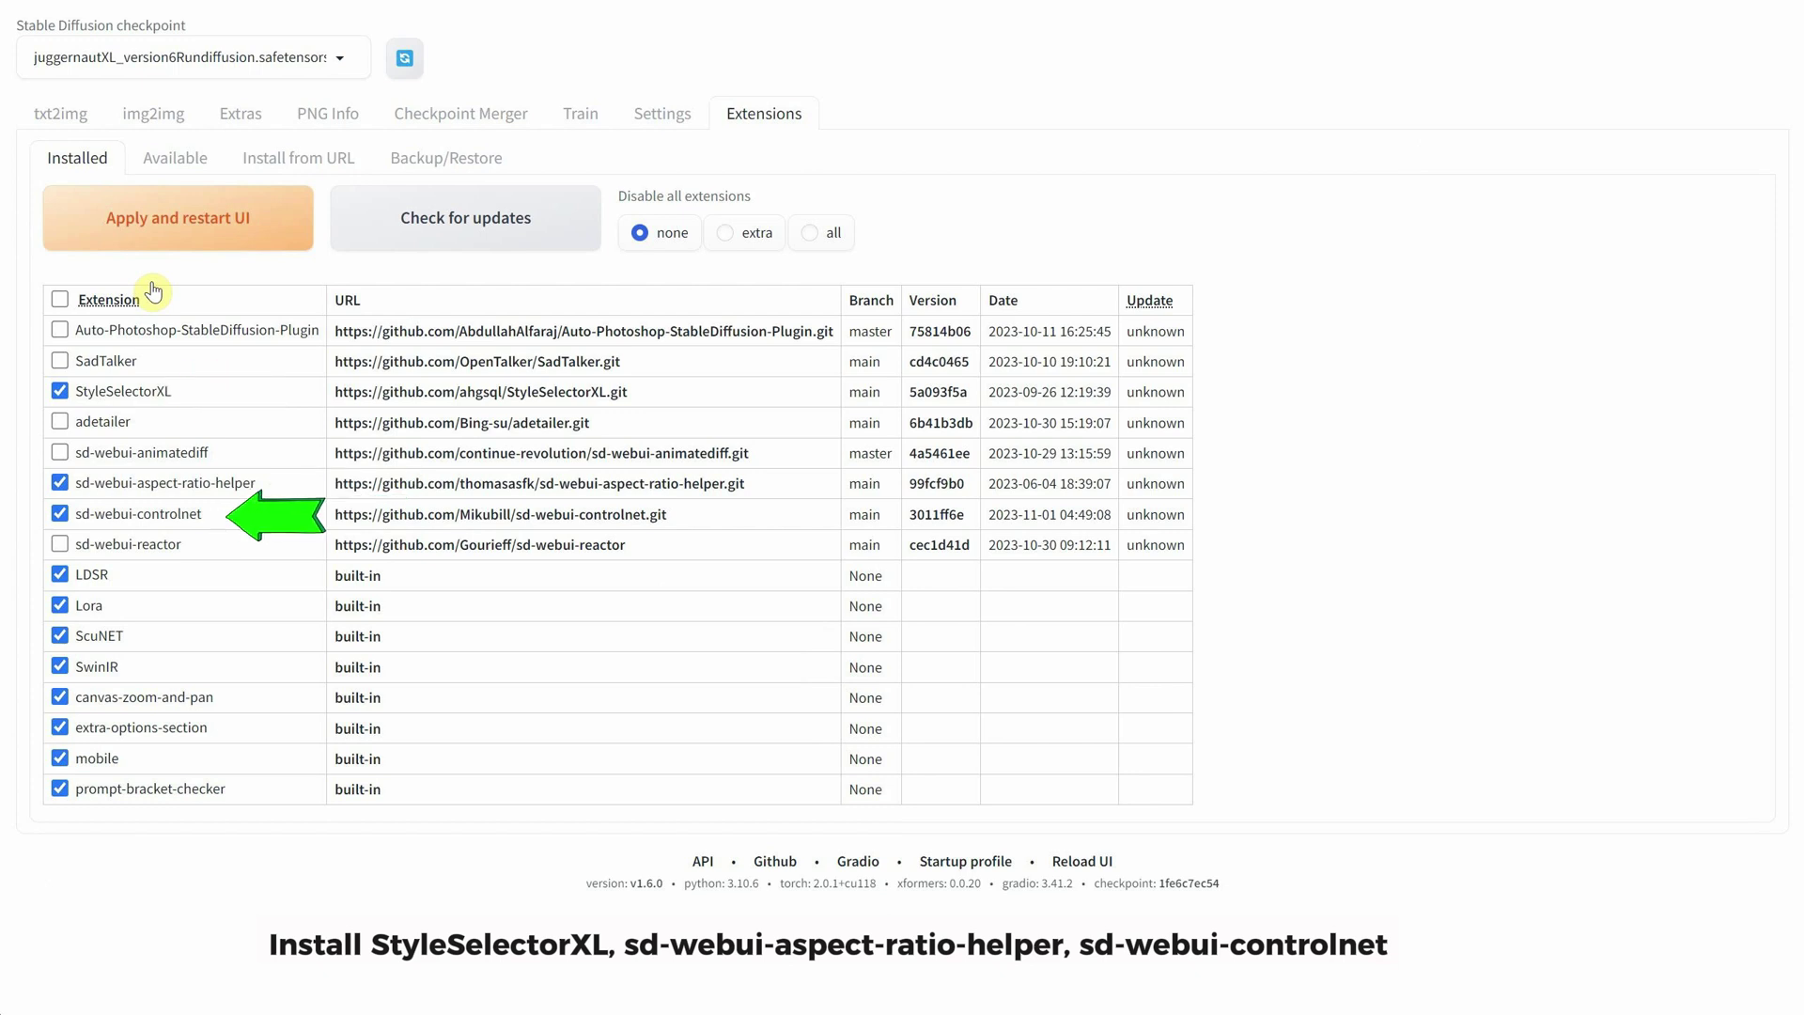
Paste the shiny gold 3D XMAS snowy-landscape prompt into the txt2img Prompt box
left_click(57, 115)
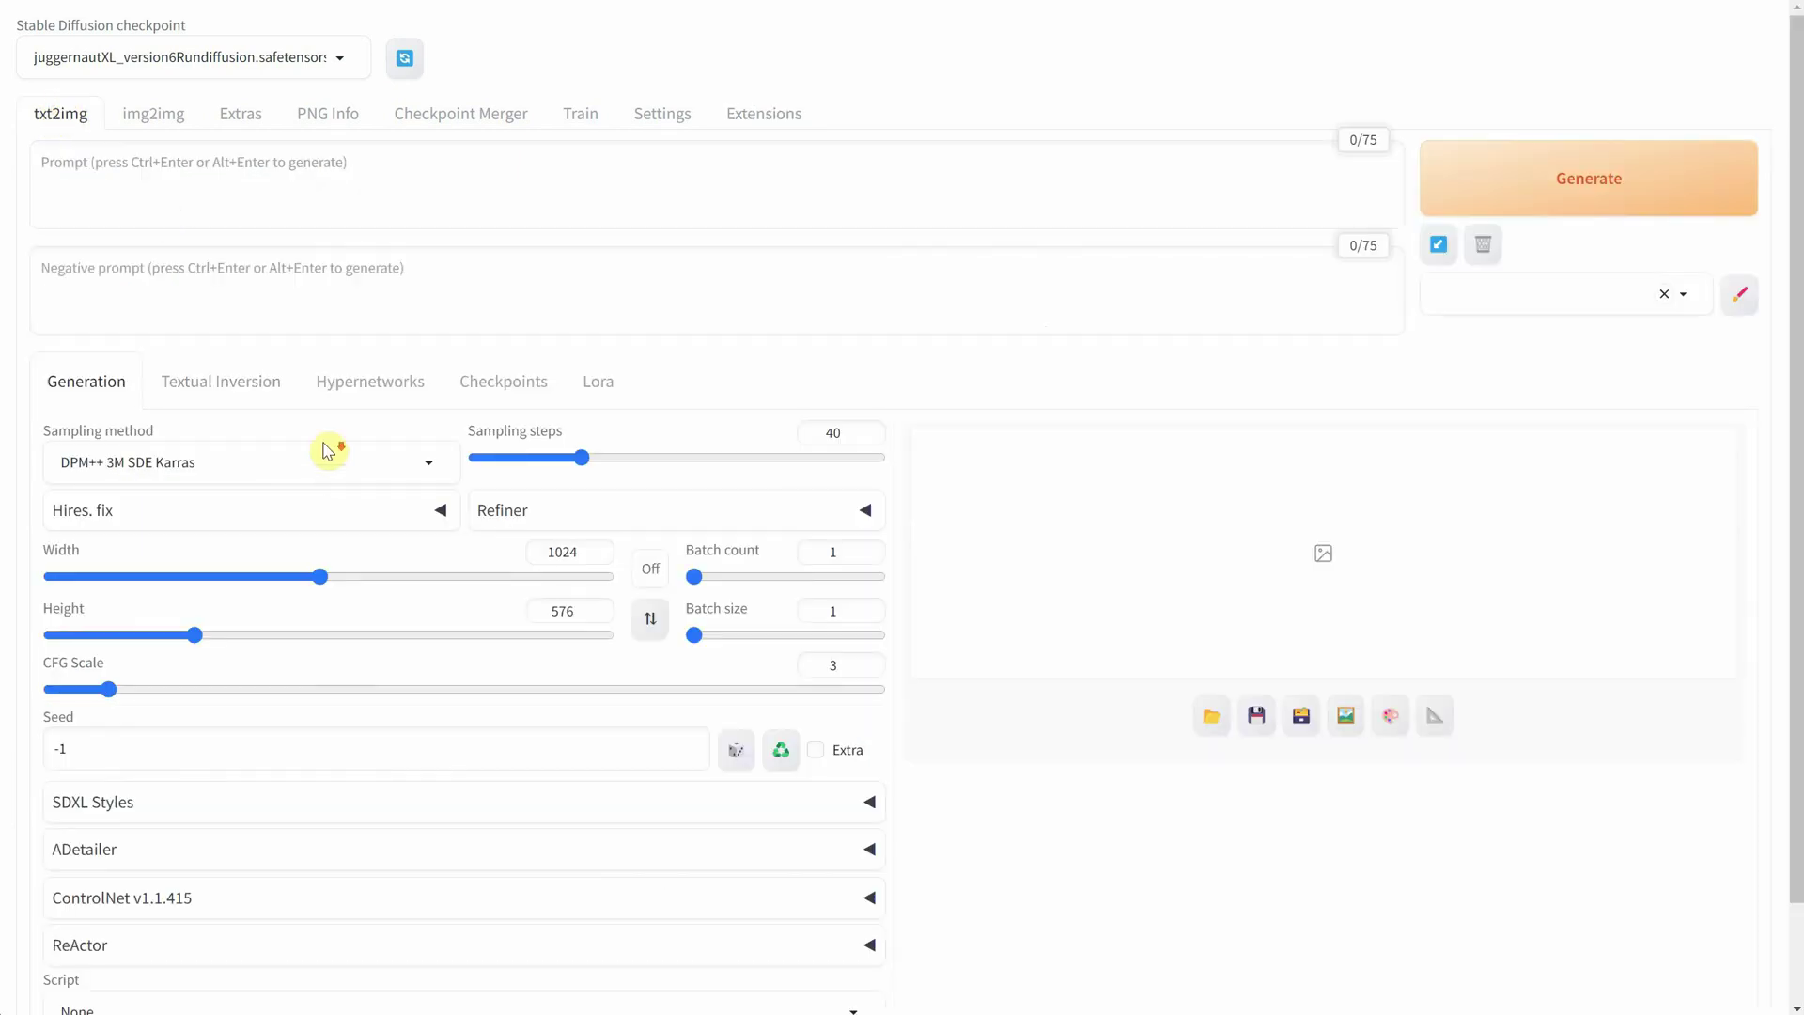
scroll(166, 620, "down", 2)
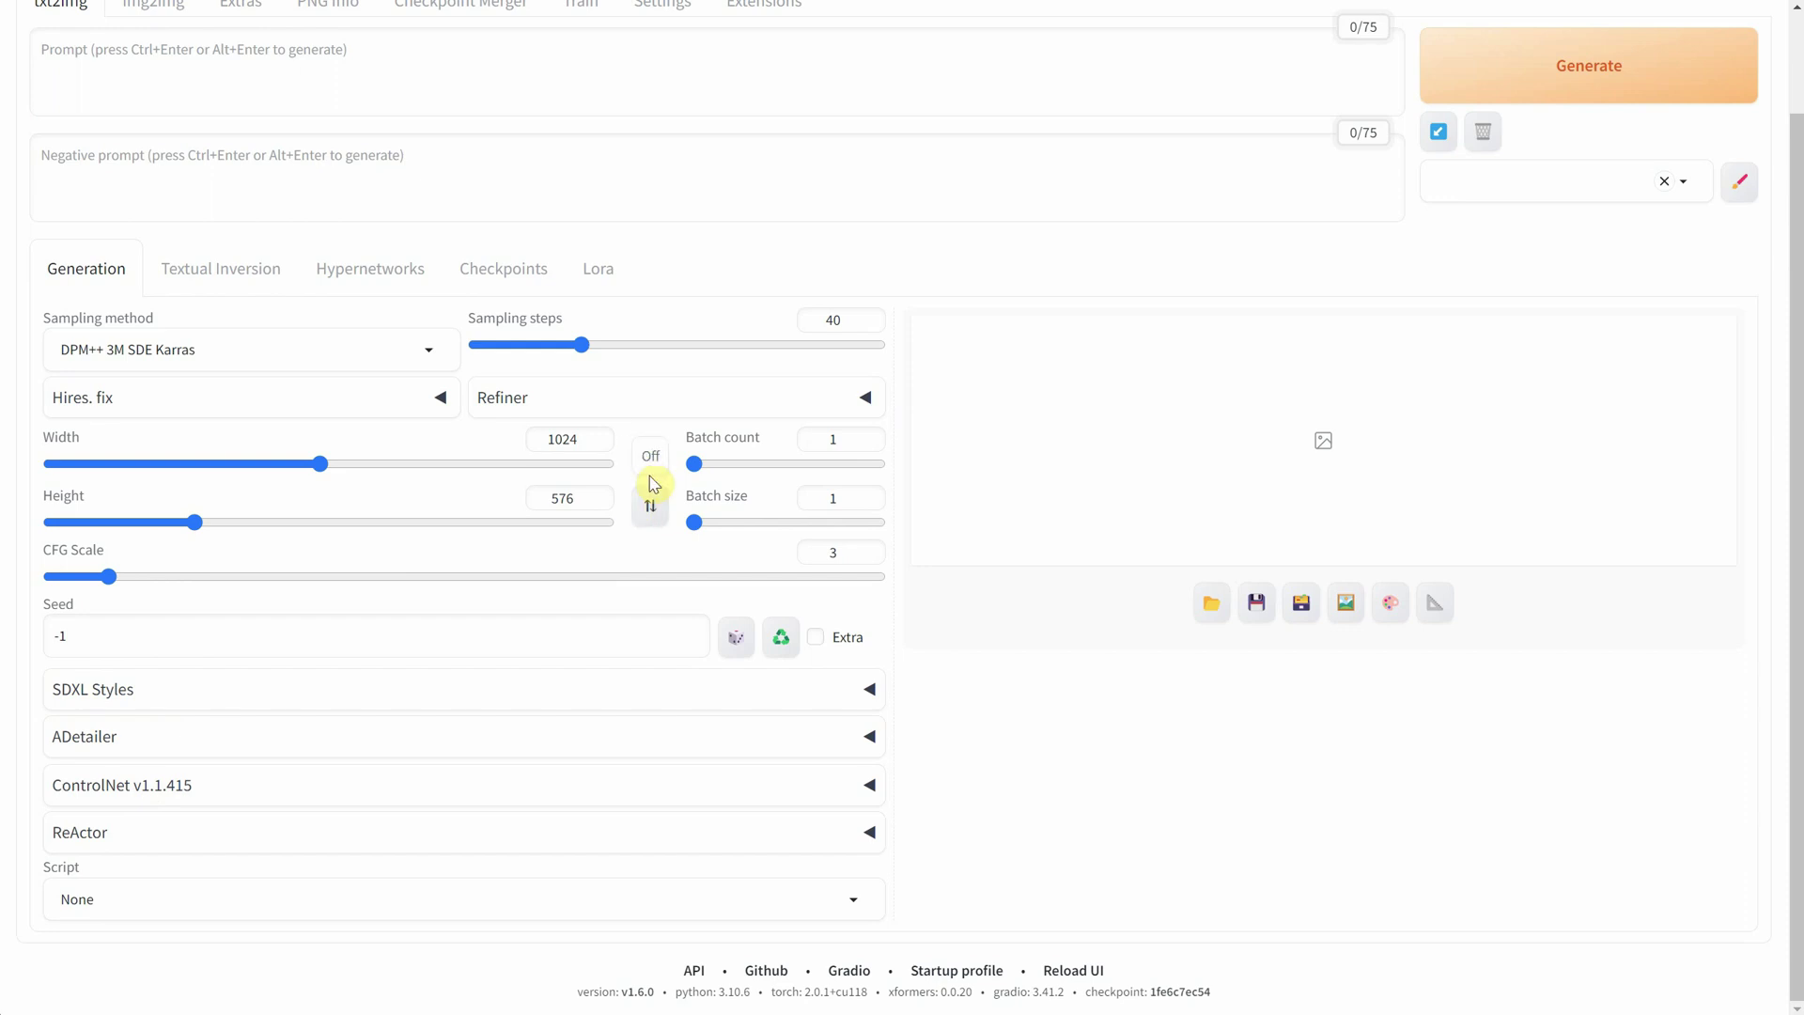
scroll(818, 419, "up", 1)
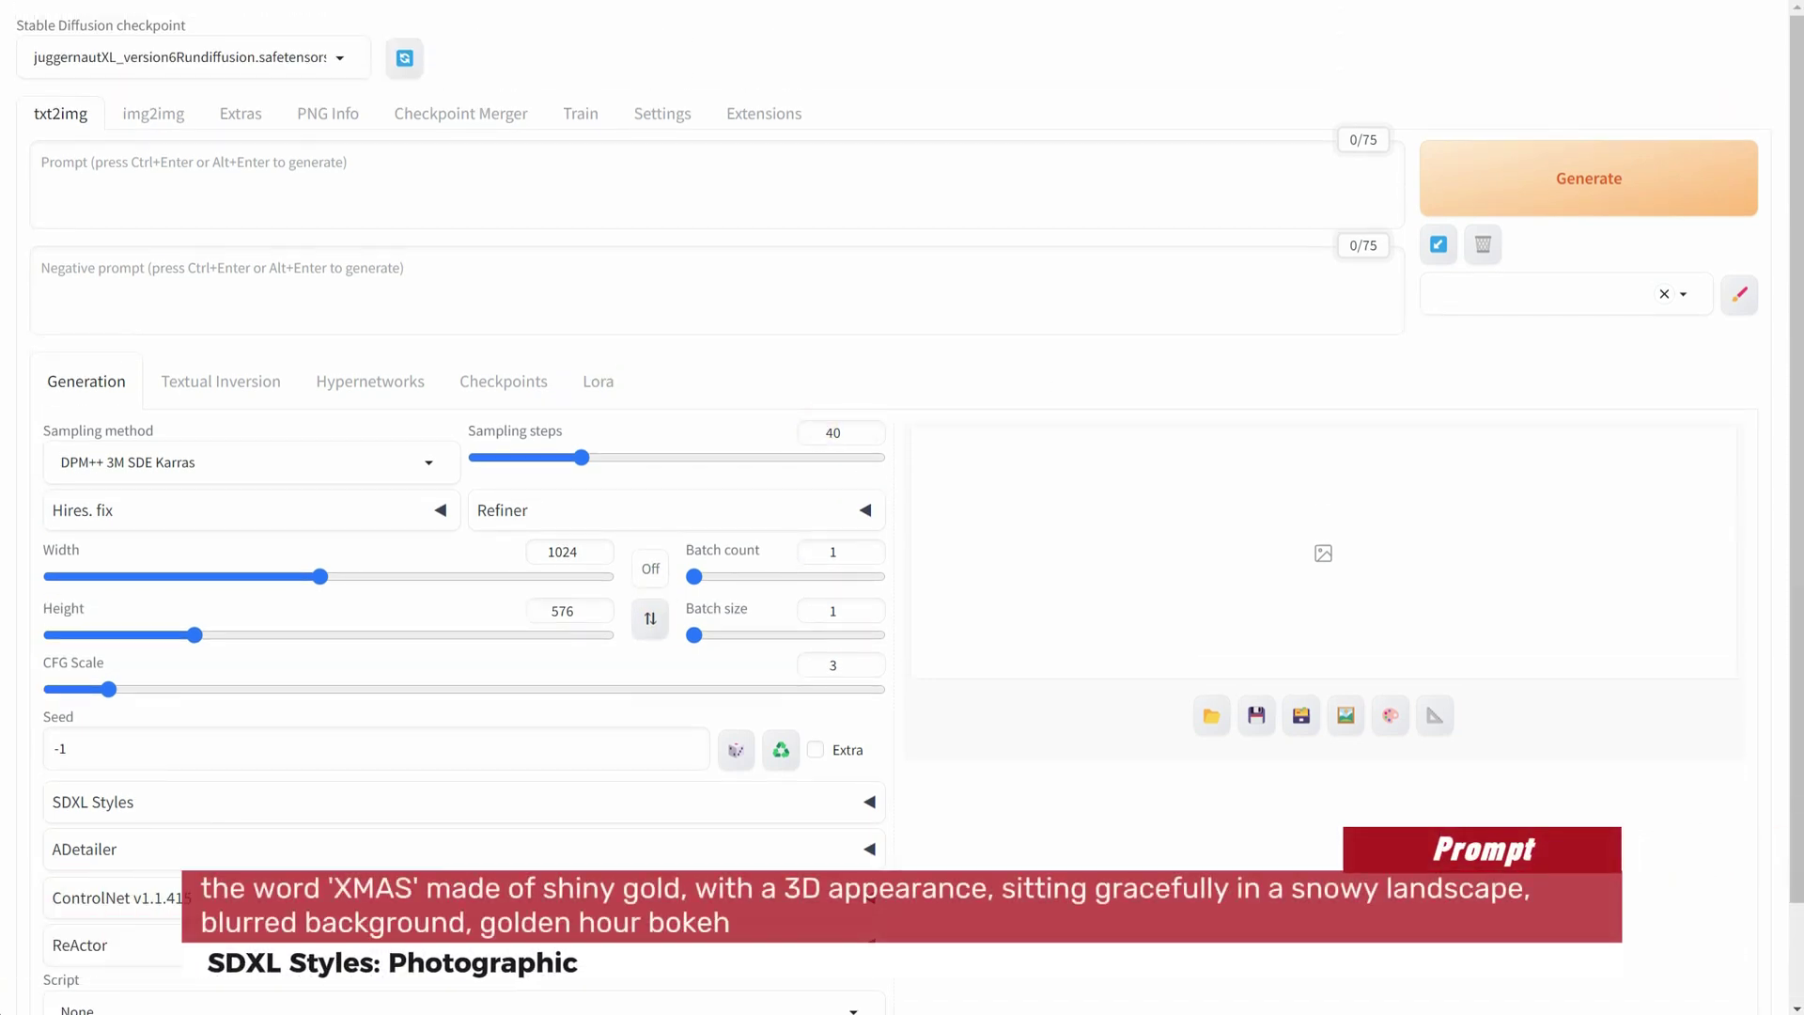
left_click(366, 177)
type("the word 'XMAS' made of shiny gold, with a 3D appearance, sitting gracefully in a snowy landscape, blurred background, golden hour bokeh")
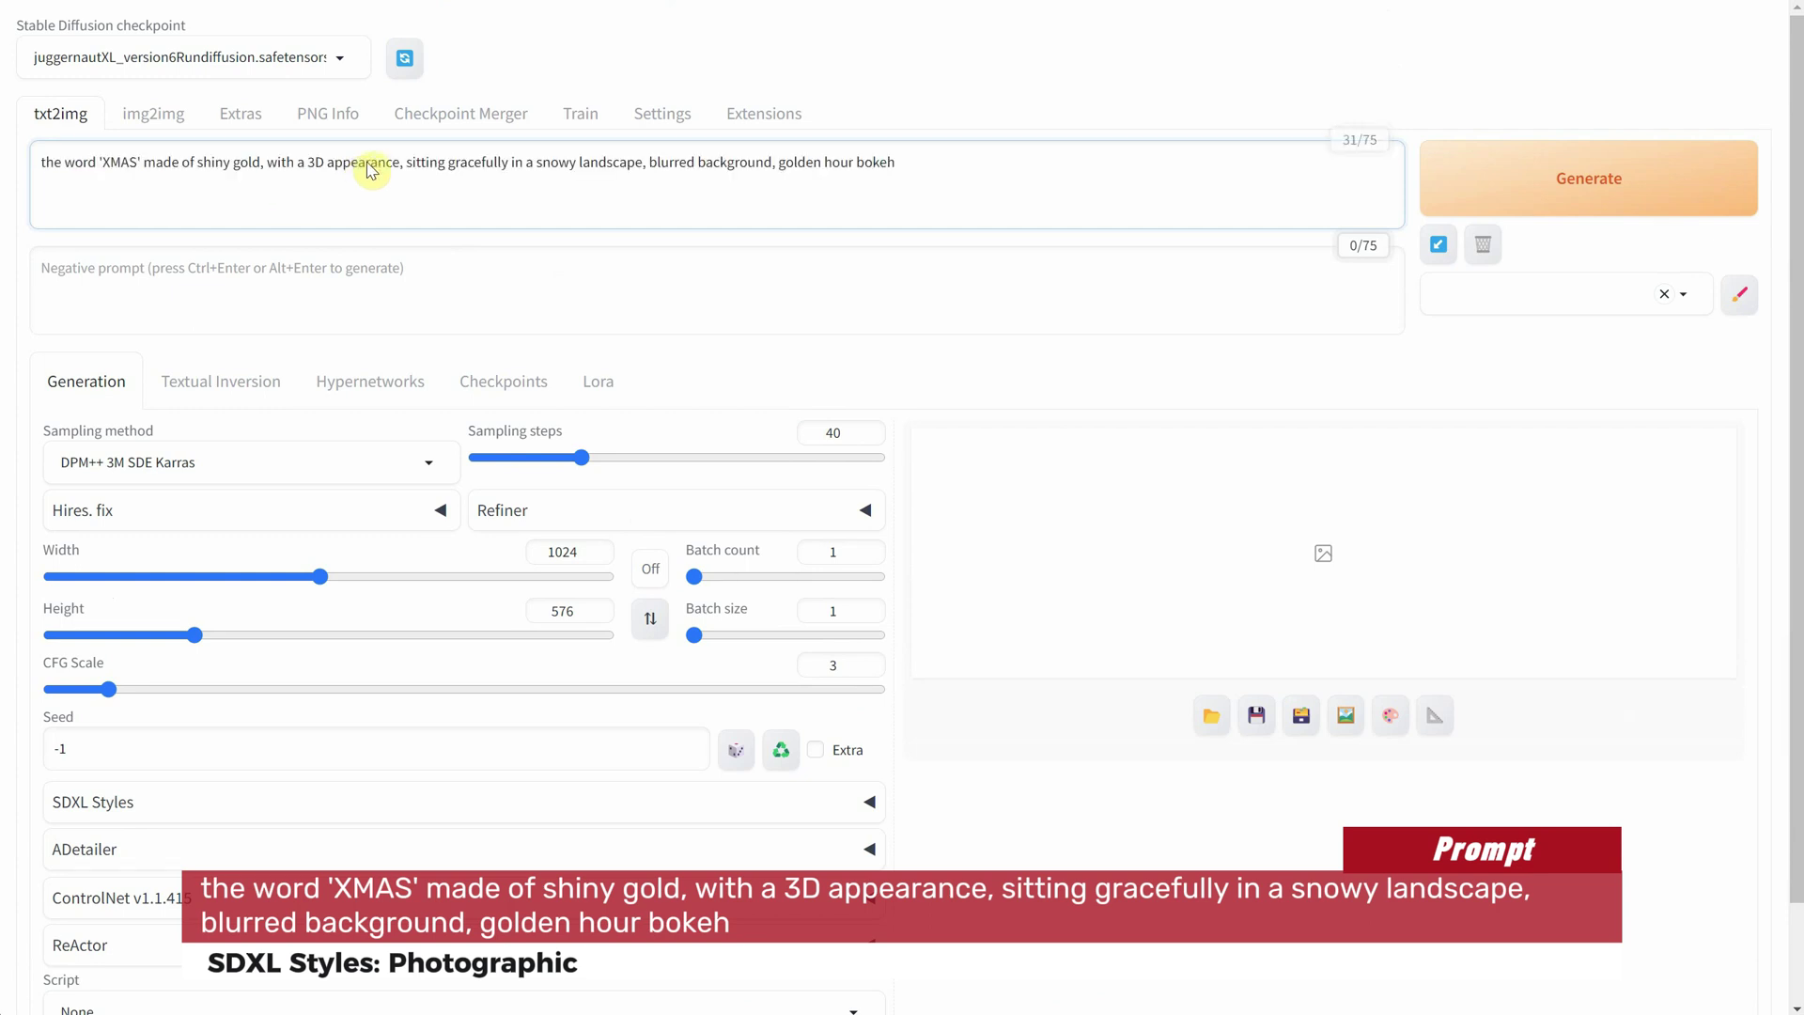
left_click(402, 269)
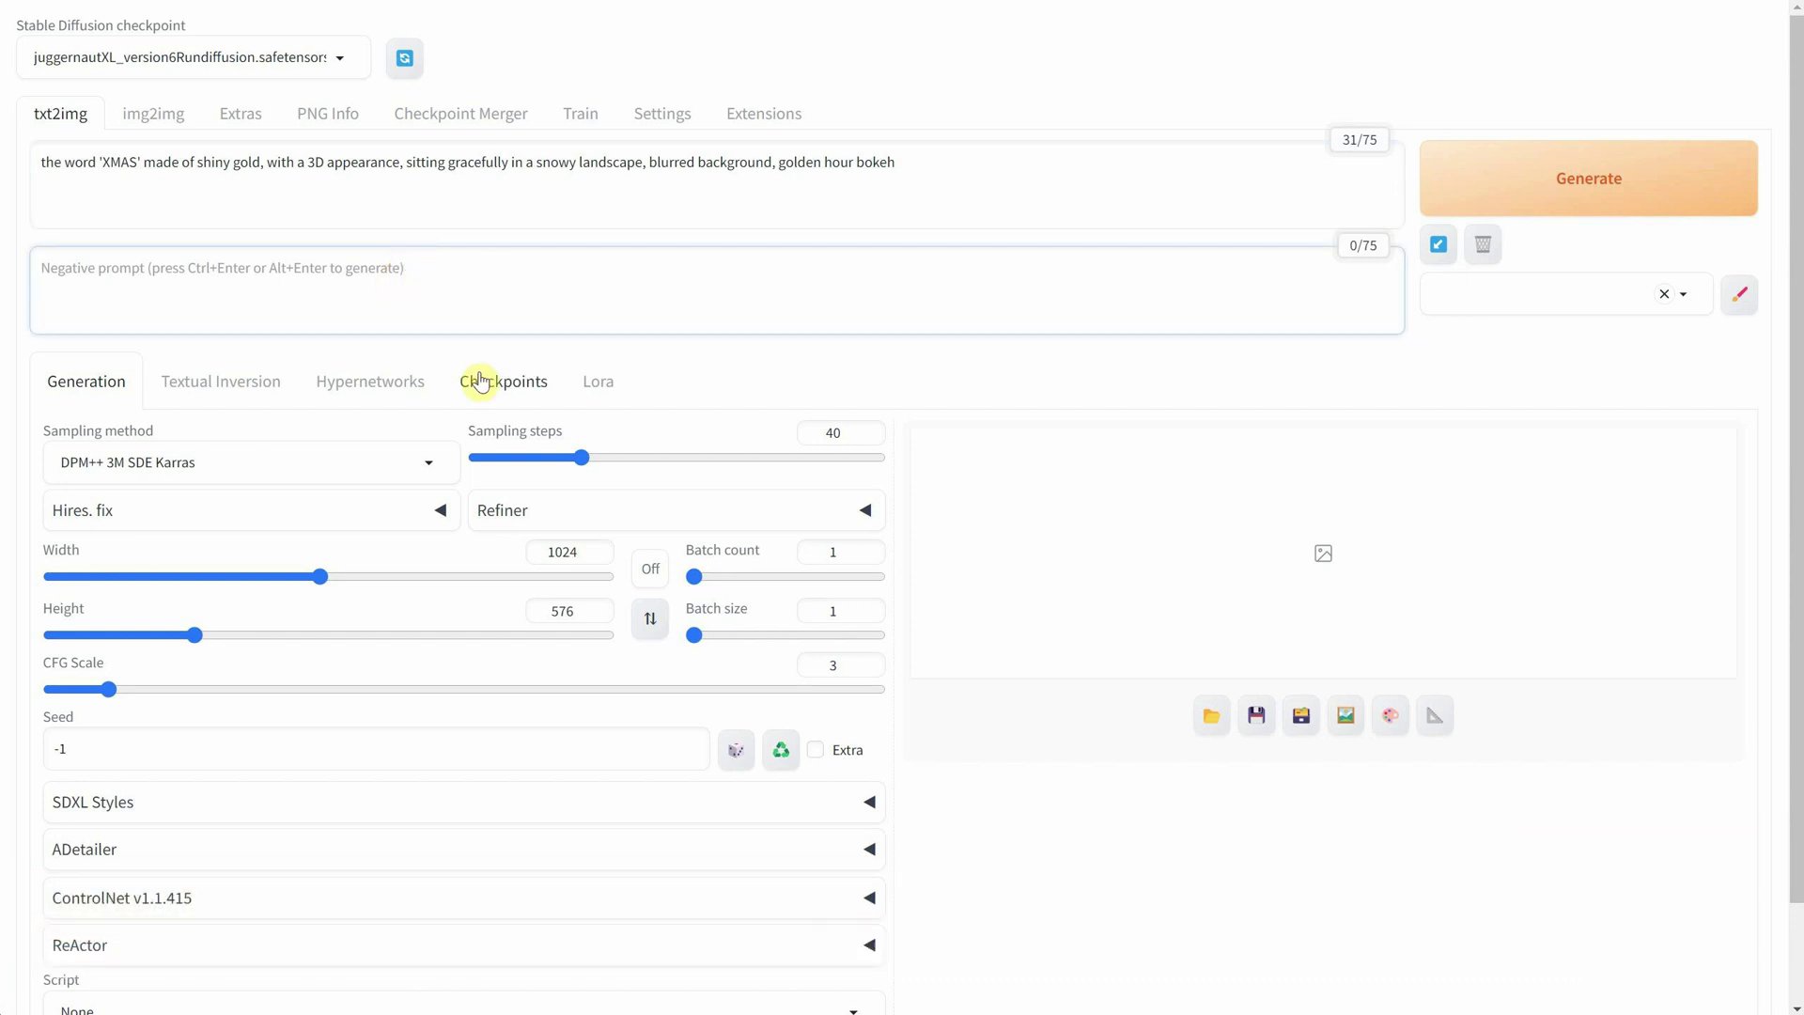
Lock a 16:9 ratio at 1024×576, confirm 40 steps and CFG 3, and show SDXL Styles
left_click_drag(844, 430, 810, 430)
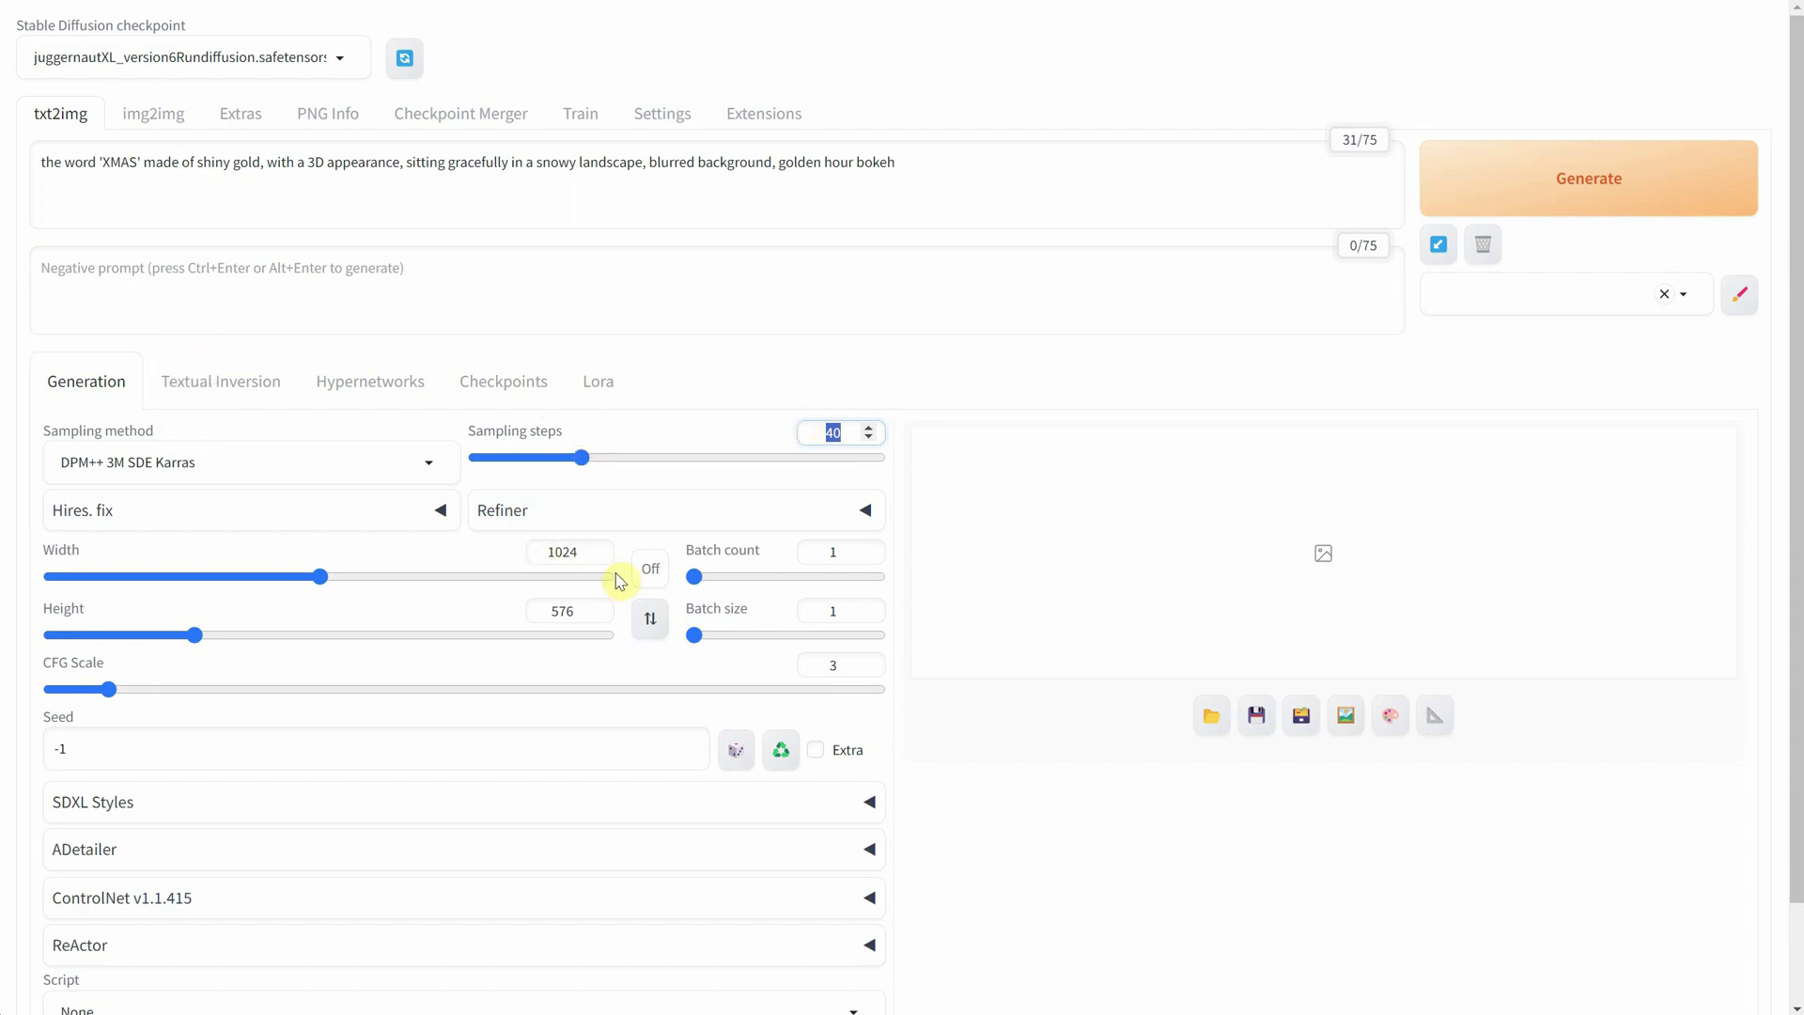
left_click(647, 572)
left_click(651, 718)
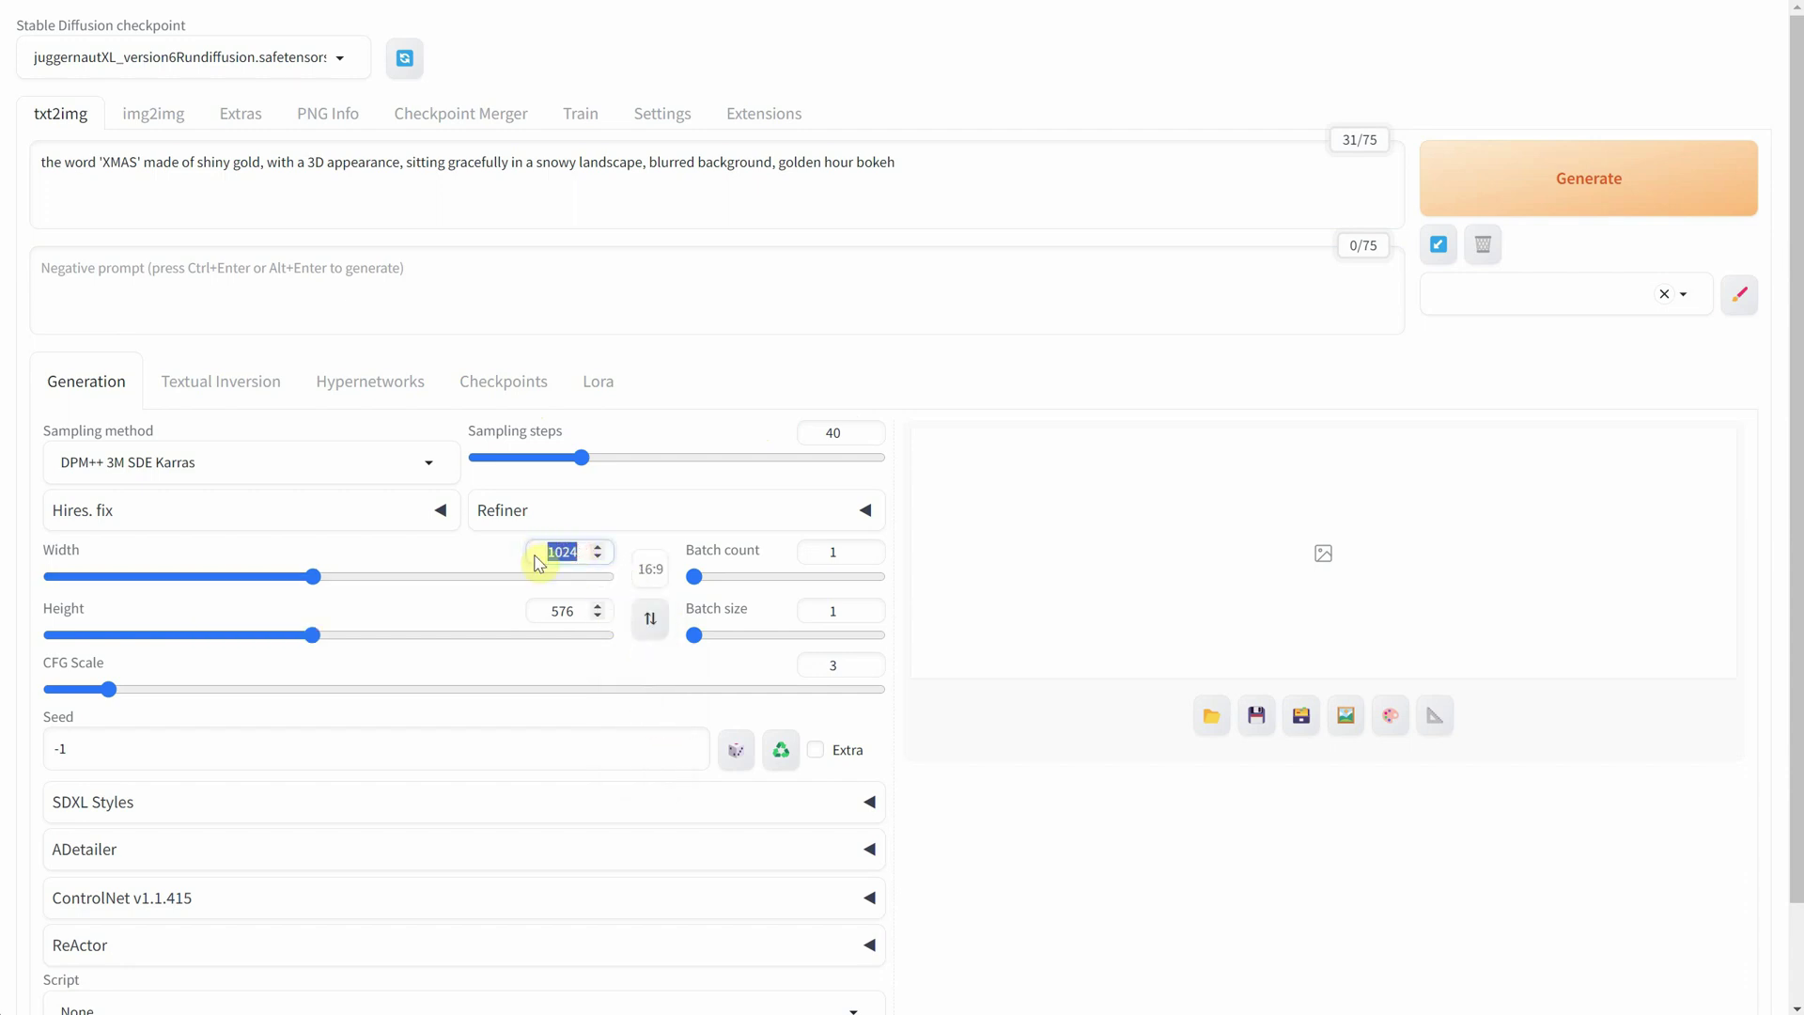
left_click(564, 606)
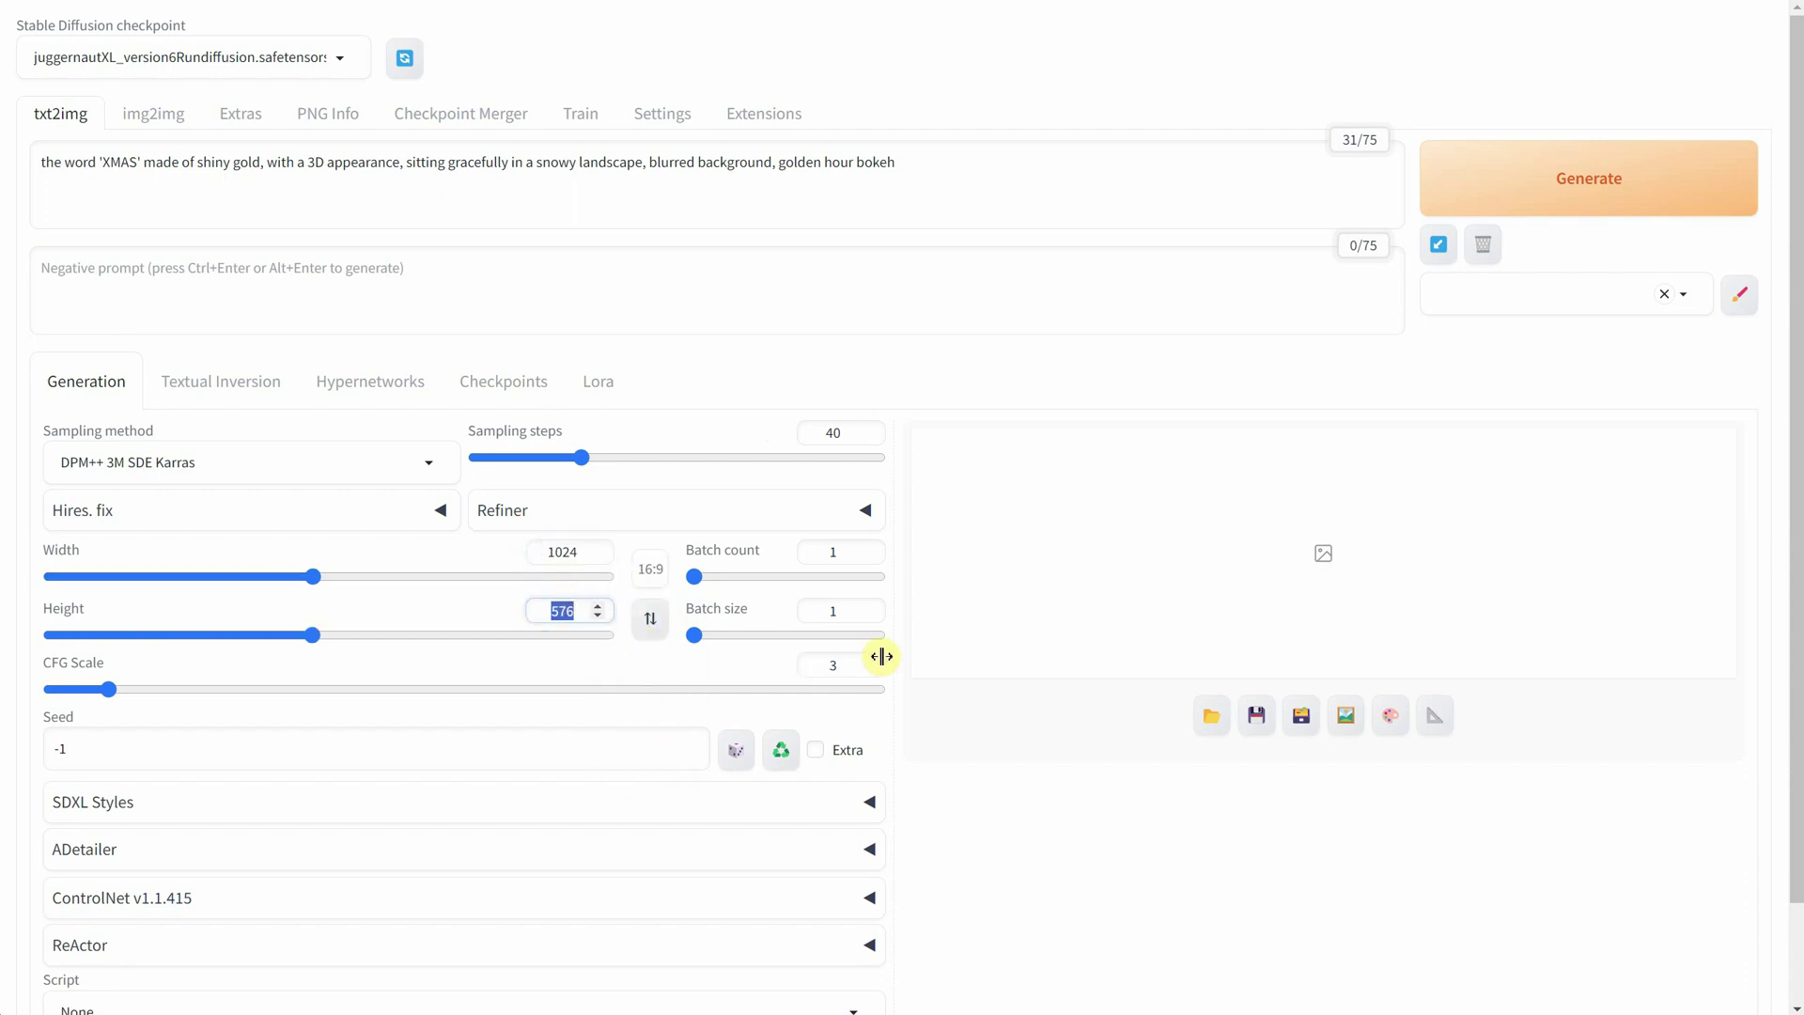
left_click_drag(849, 666, 812, 664)
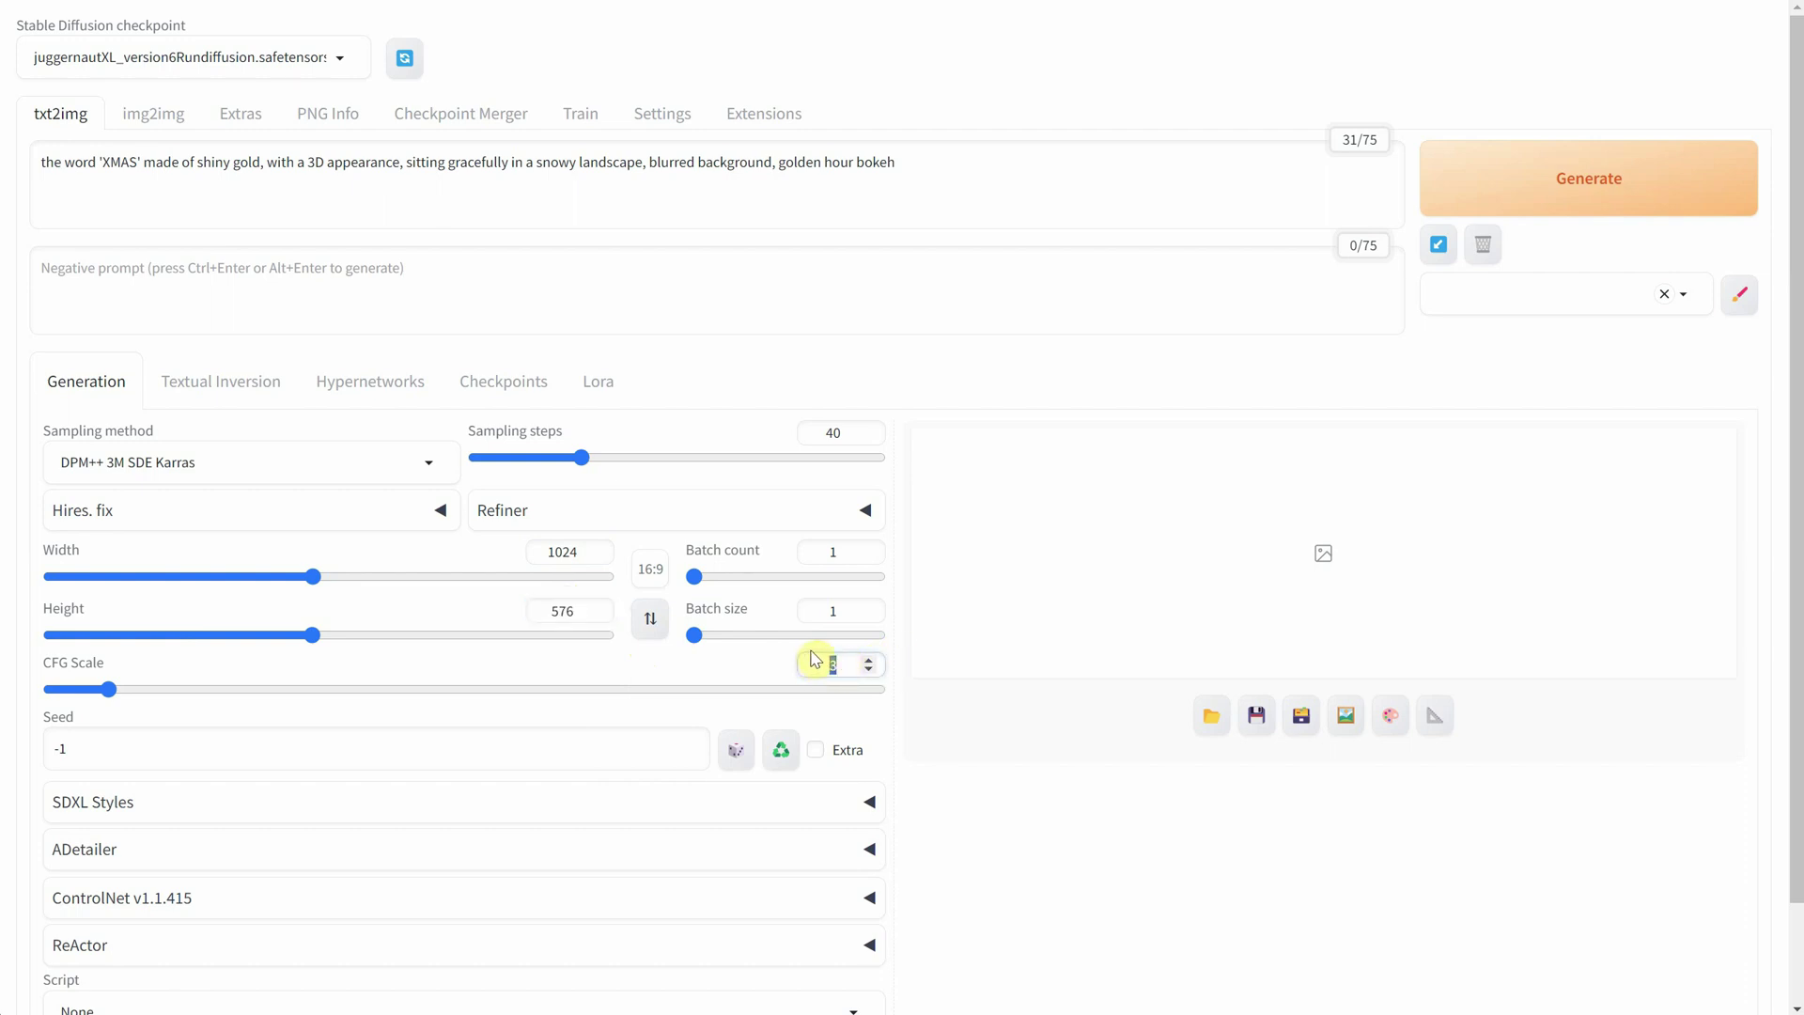
left_click(144, 816)
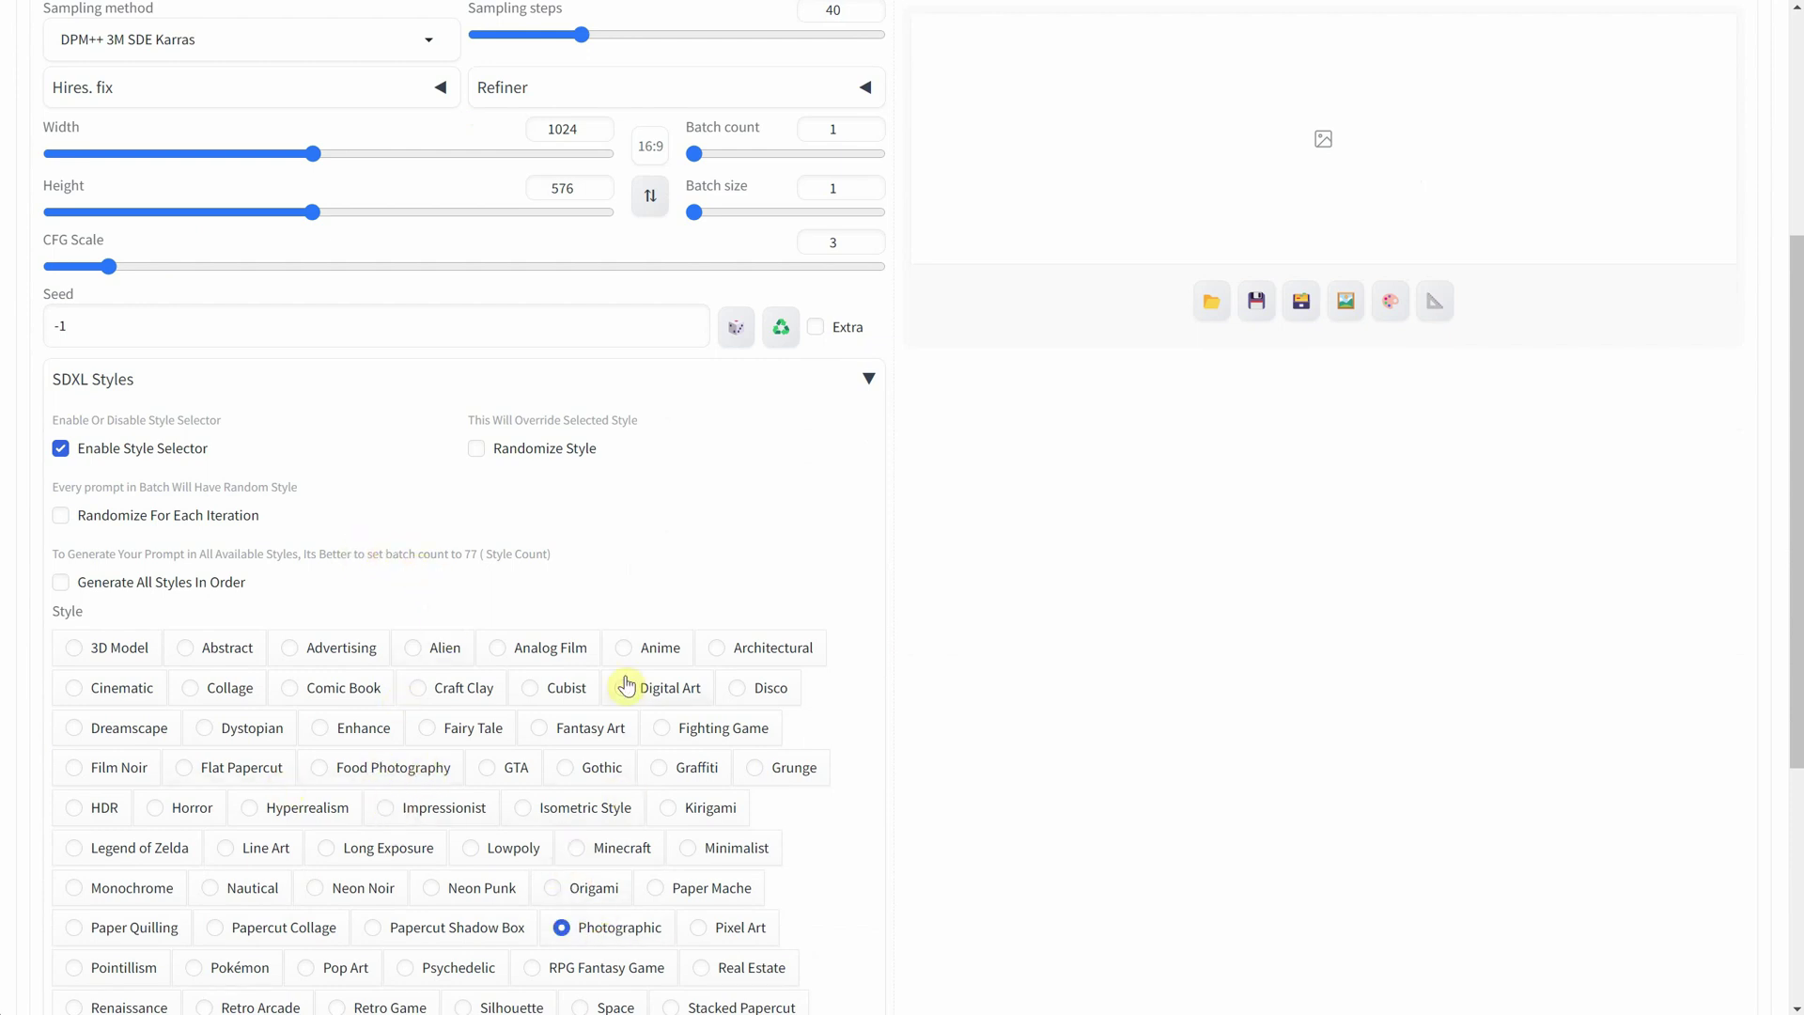
Load XMAS.jpg as the ControlNet Unit 0 input image
scroll(631, 677, "down", 5)
scroll(632, 676, "down", 1)
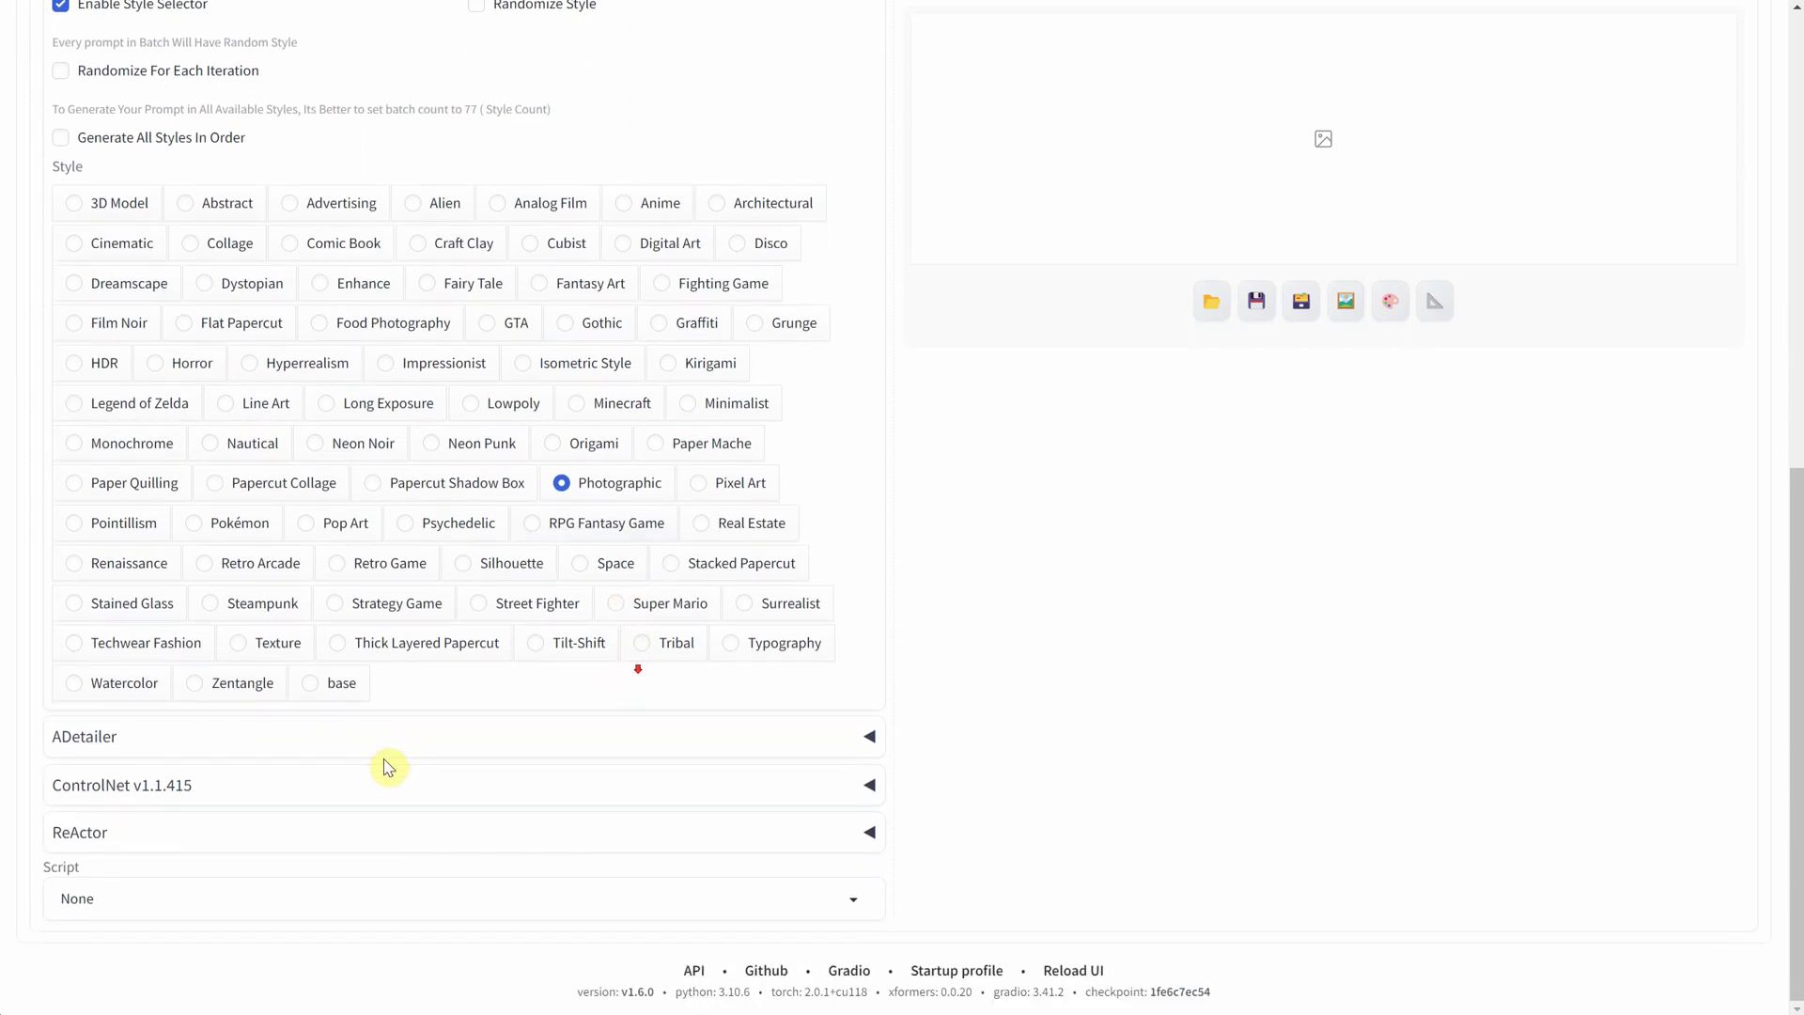
left_click(388, 785)
scroll(523, 664, "down", 5)
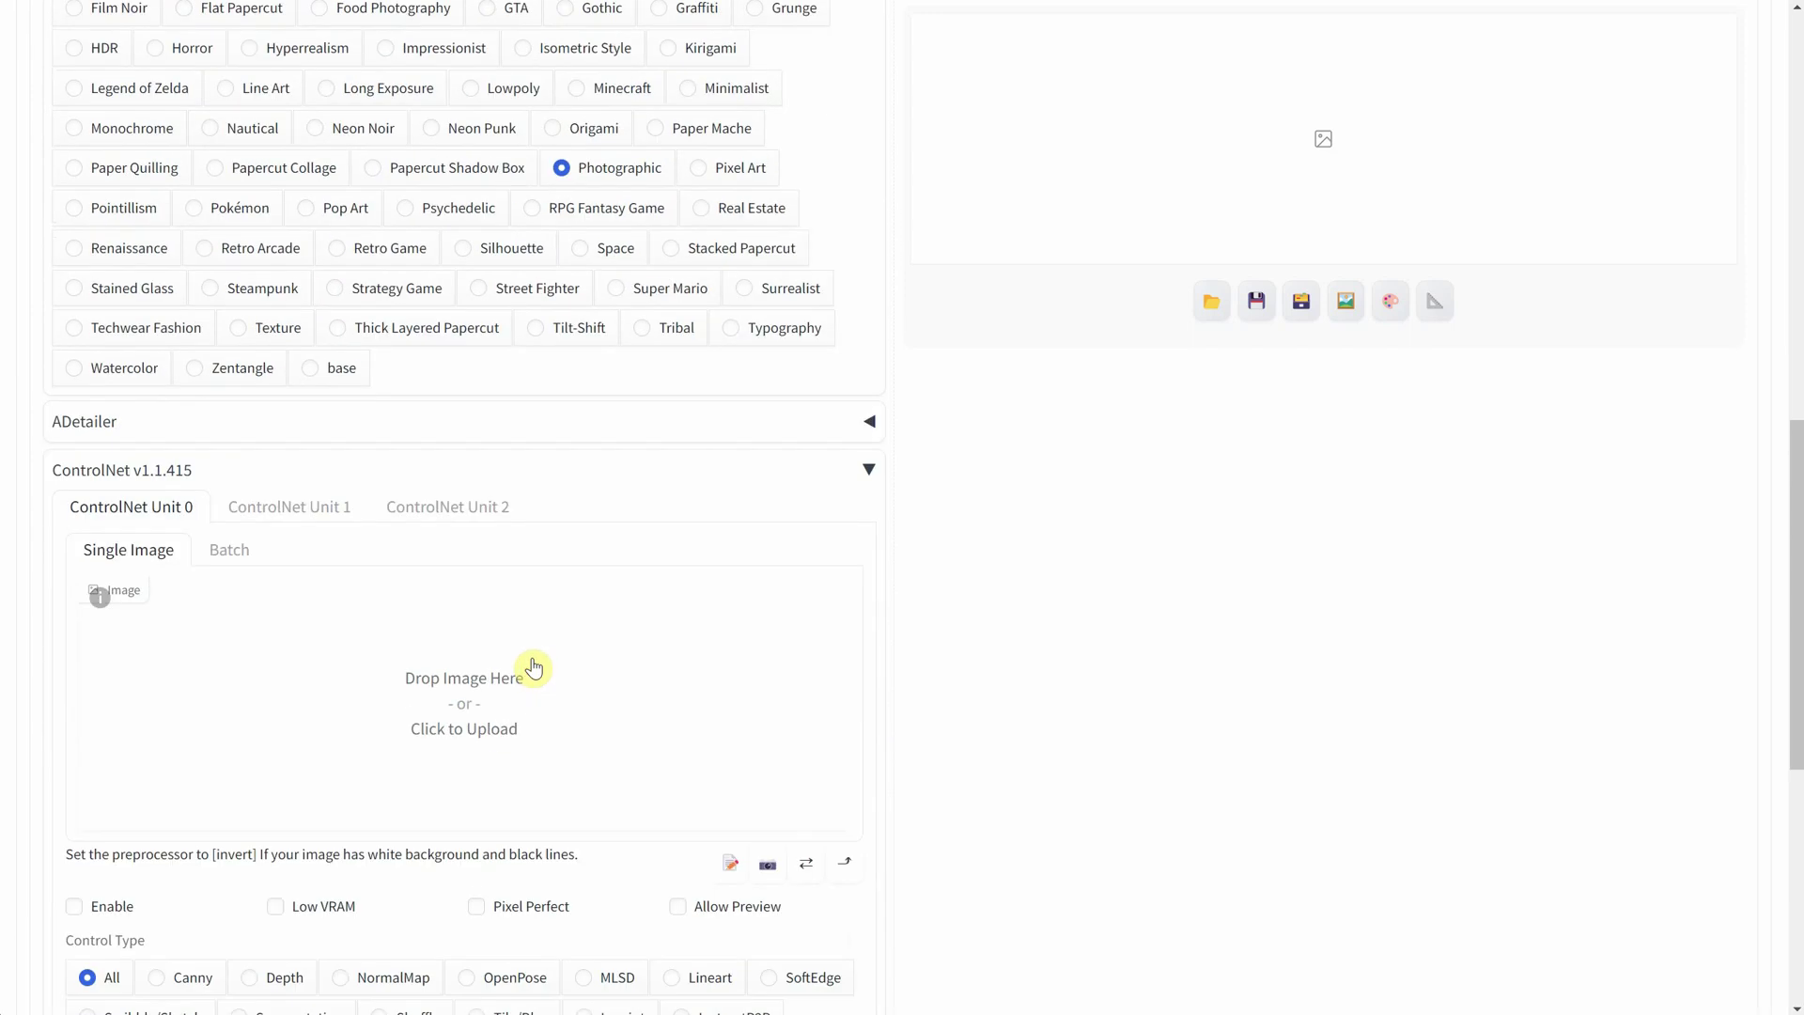
left_click(555, 589)
double_click(188, 153)
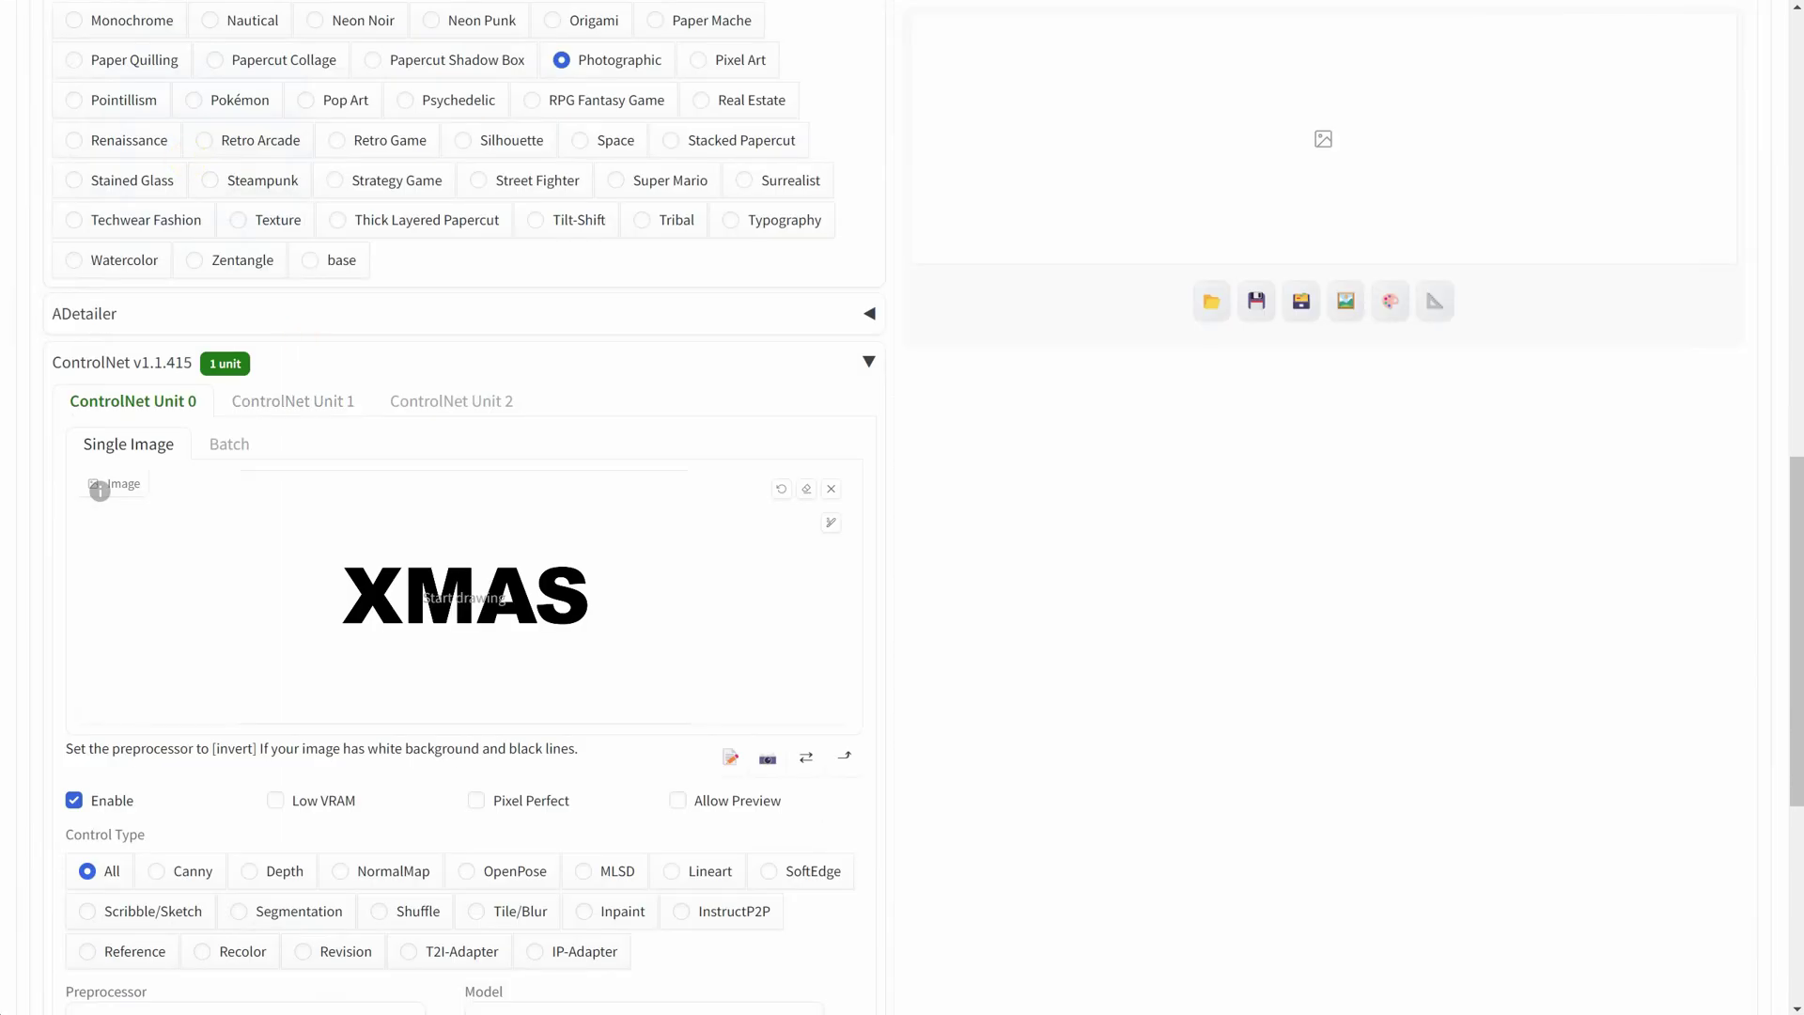
Set Canny control type with the canny preprocessor and kohya_controllllite_xl_canny model
scroll(192, 662, "down", 2)
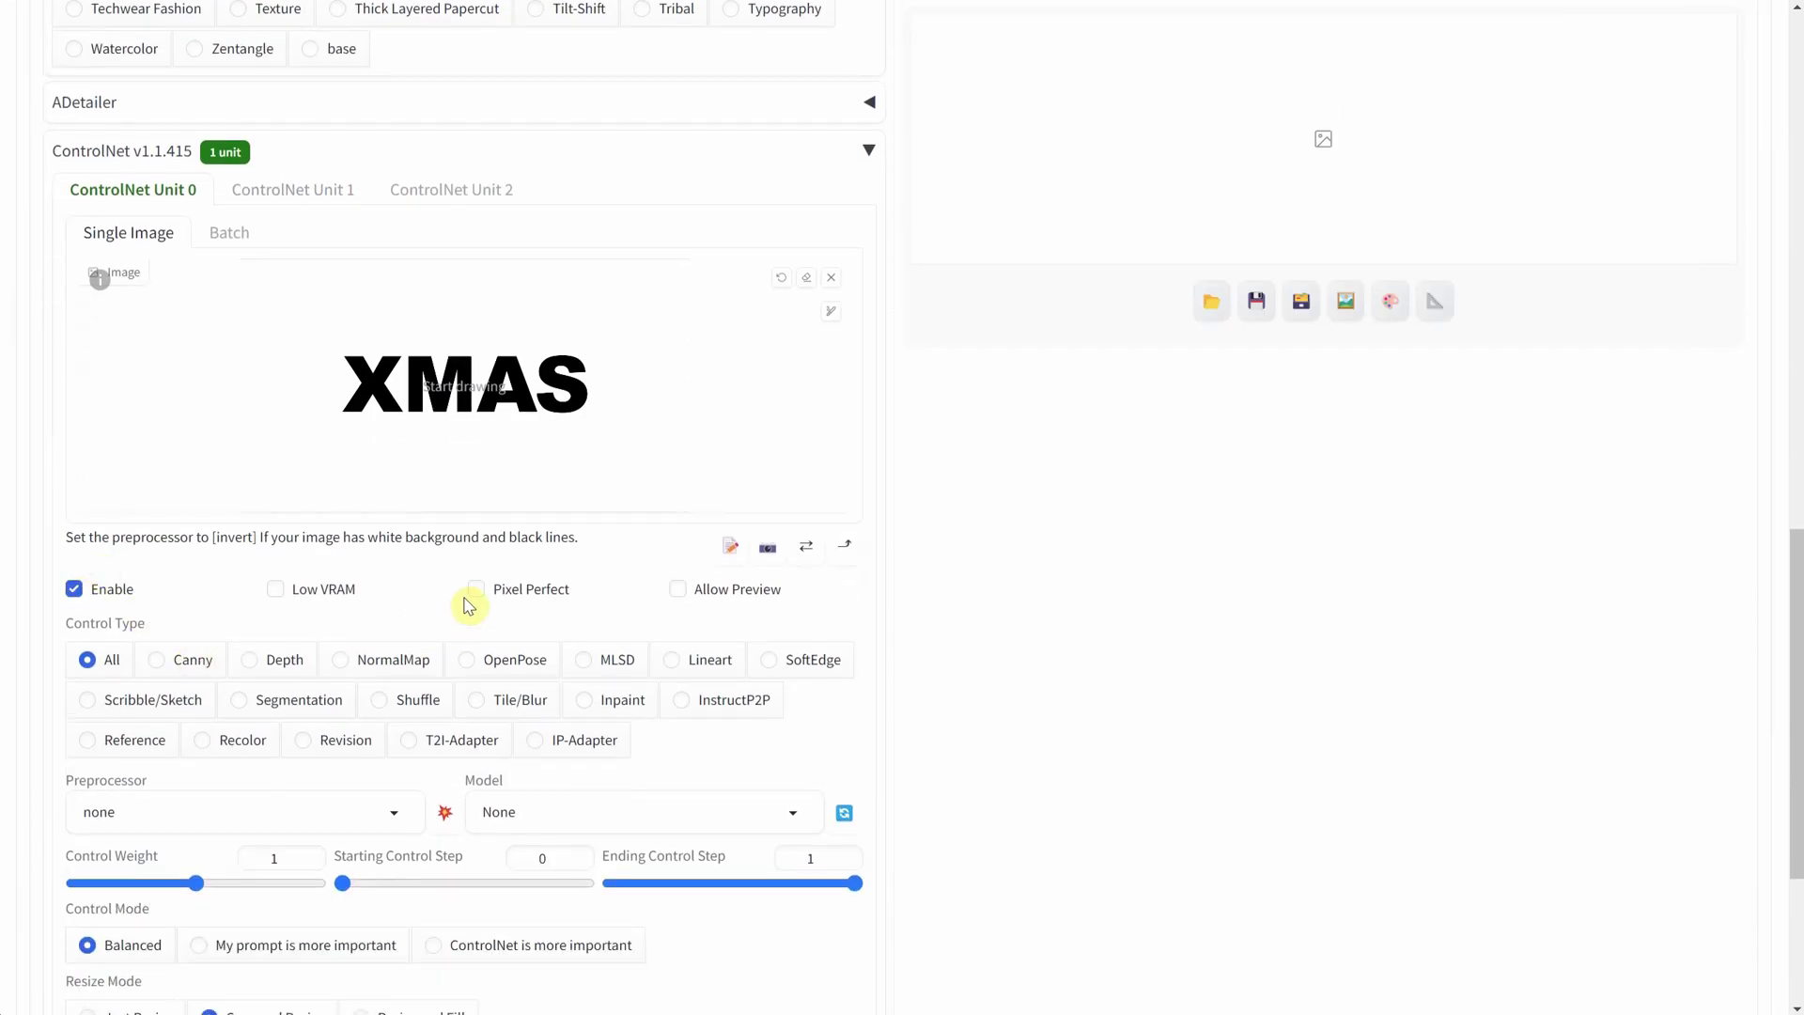
left_click(113, 679)
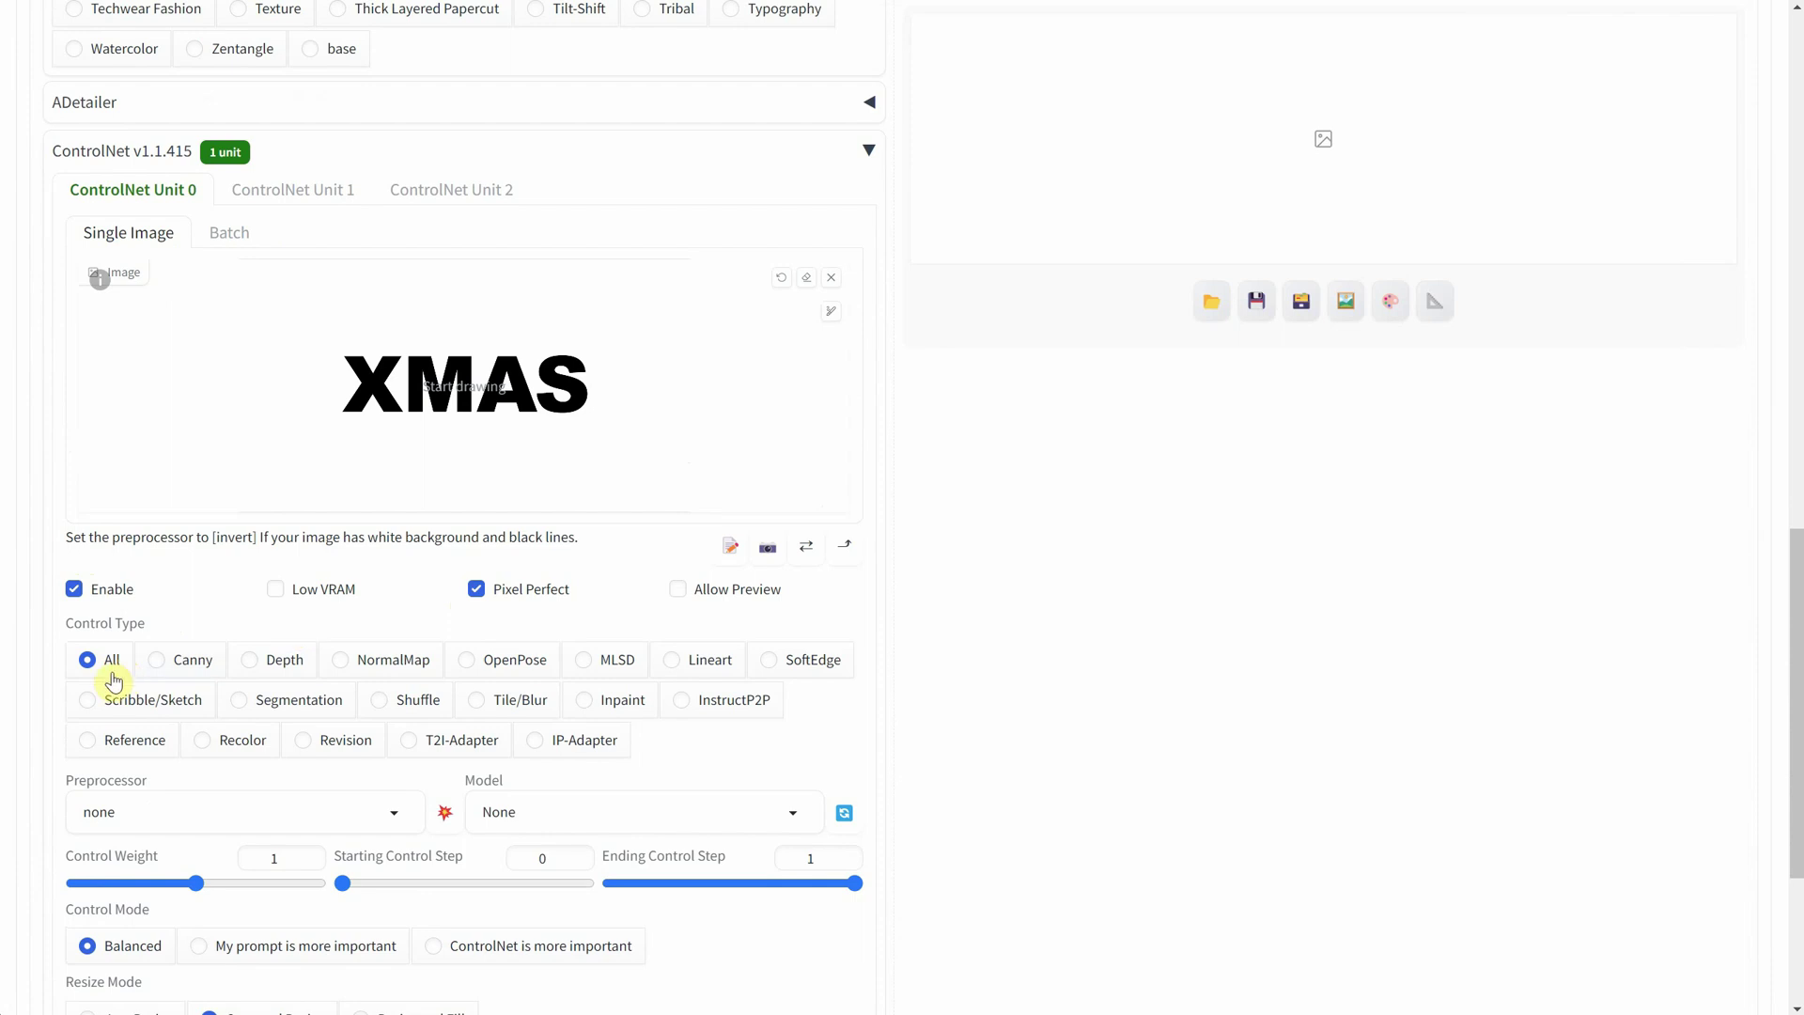
left_click(182, 663)
scroll(301, 629, "down", 1)
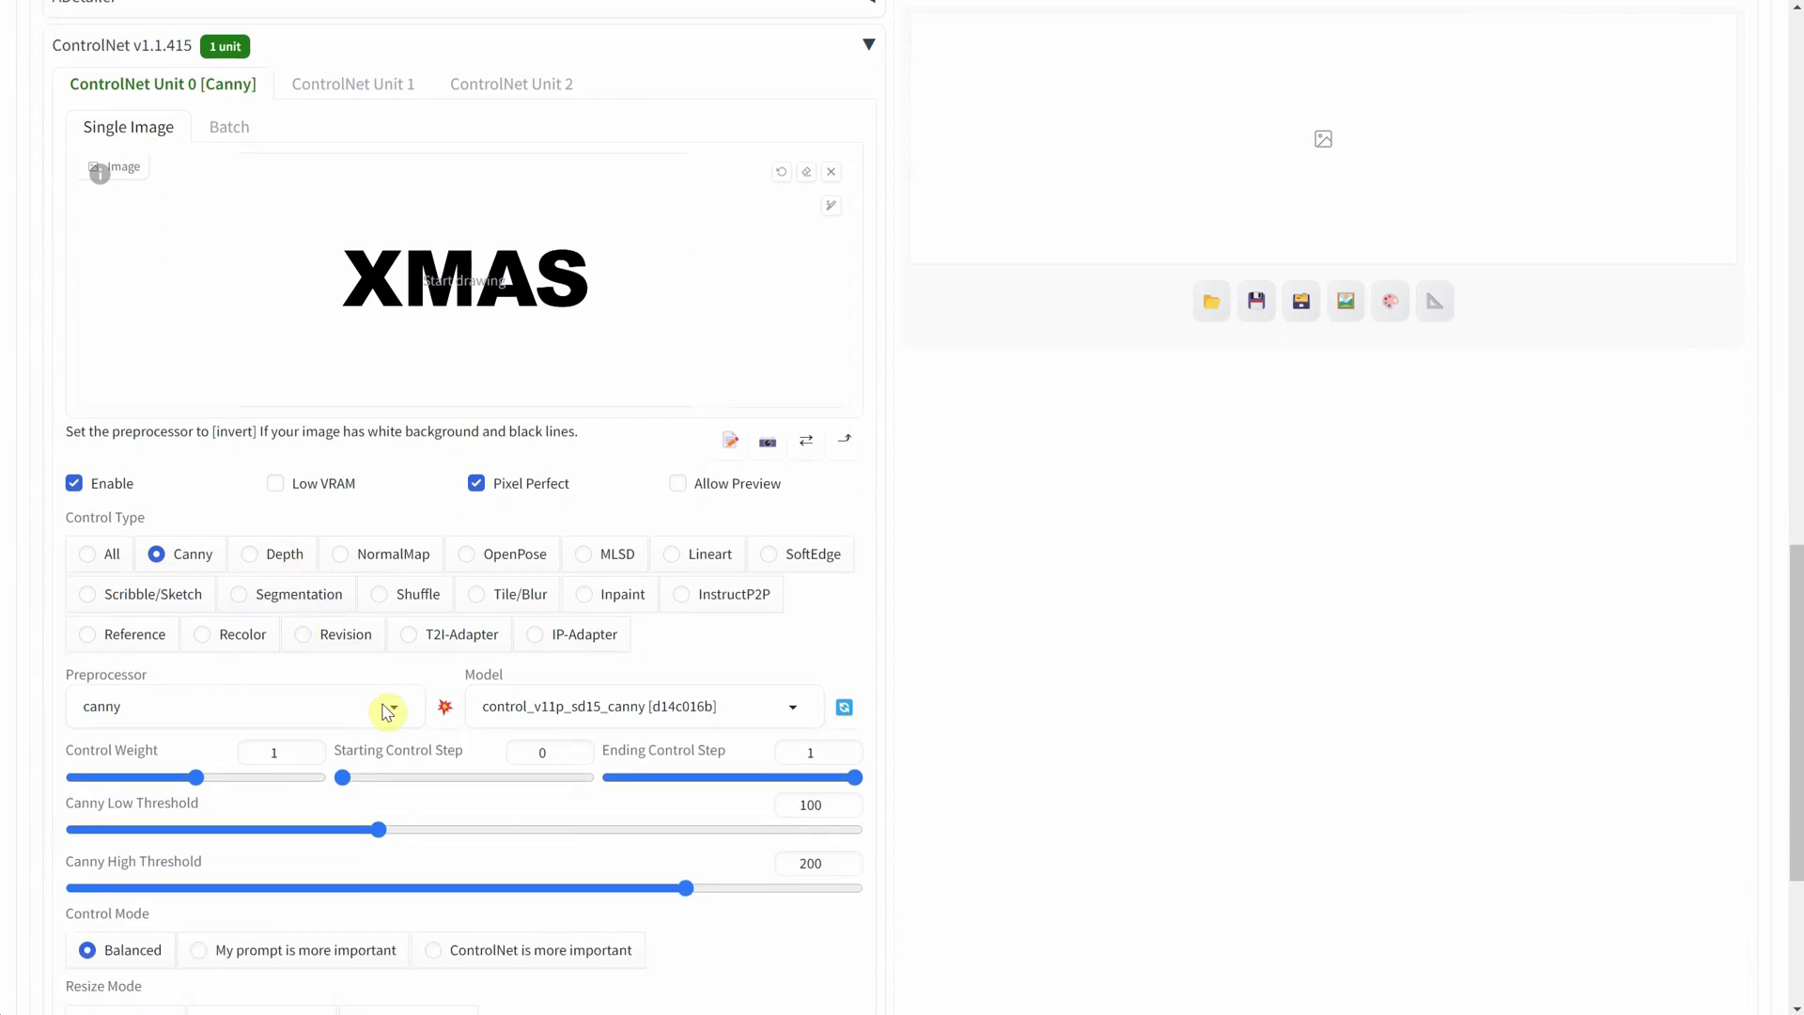
left_click(394, 706)
left_click(117, 661)
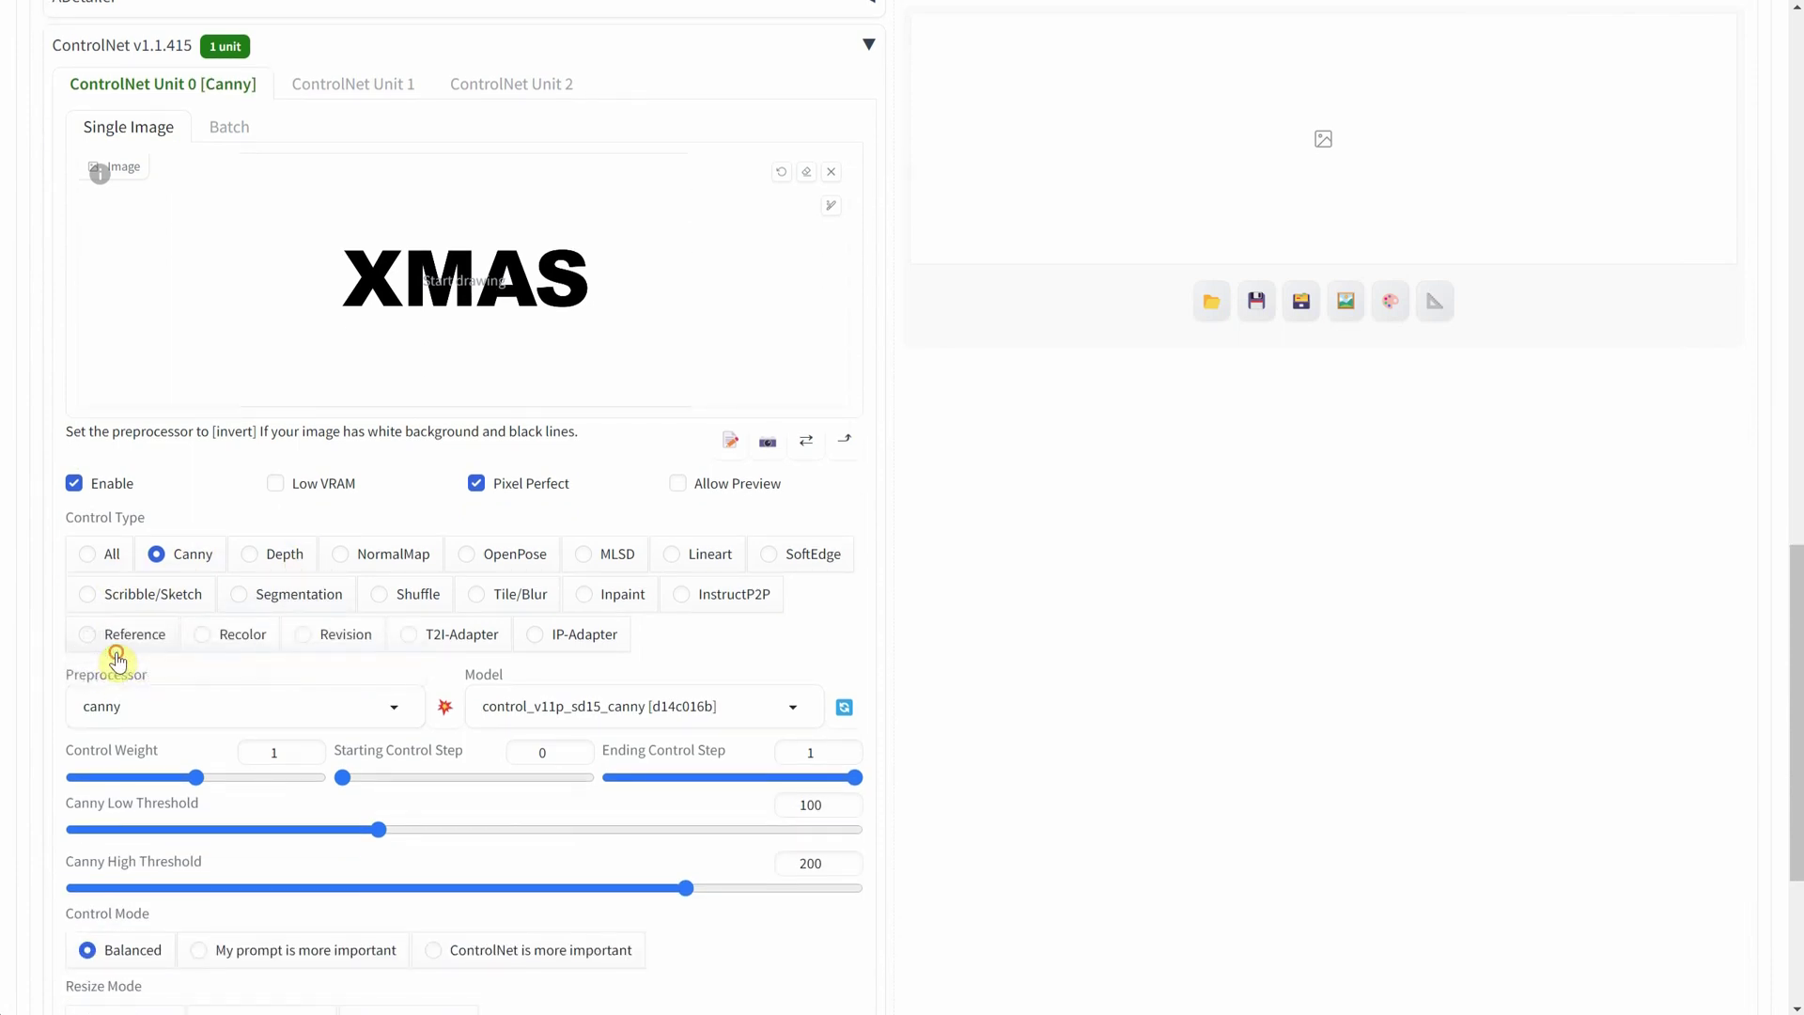
left_click(672, 705)
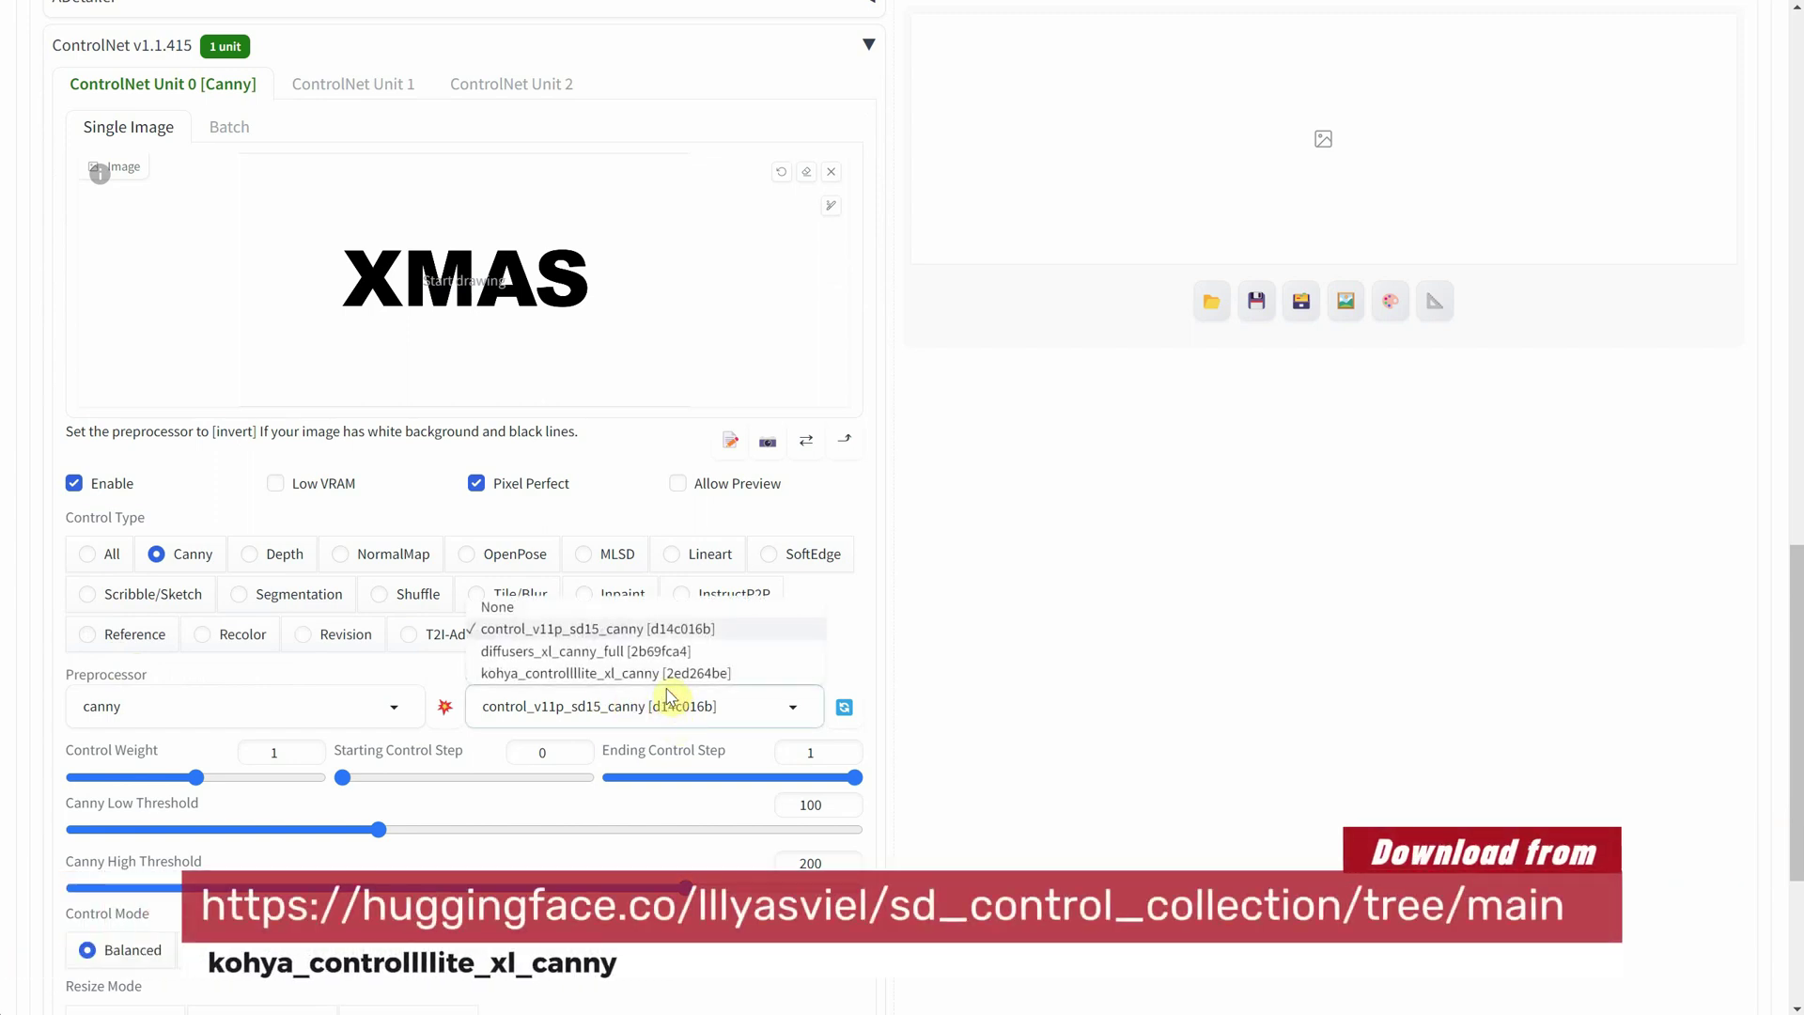
left_click(717, 675)
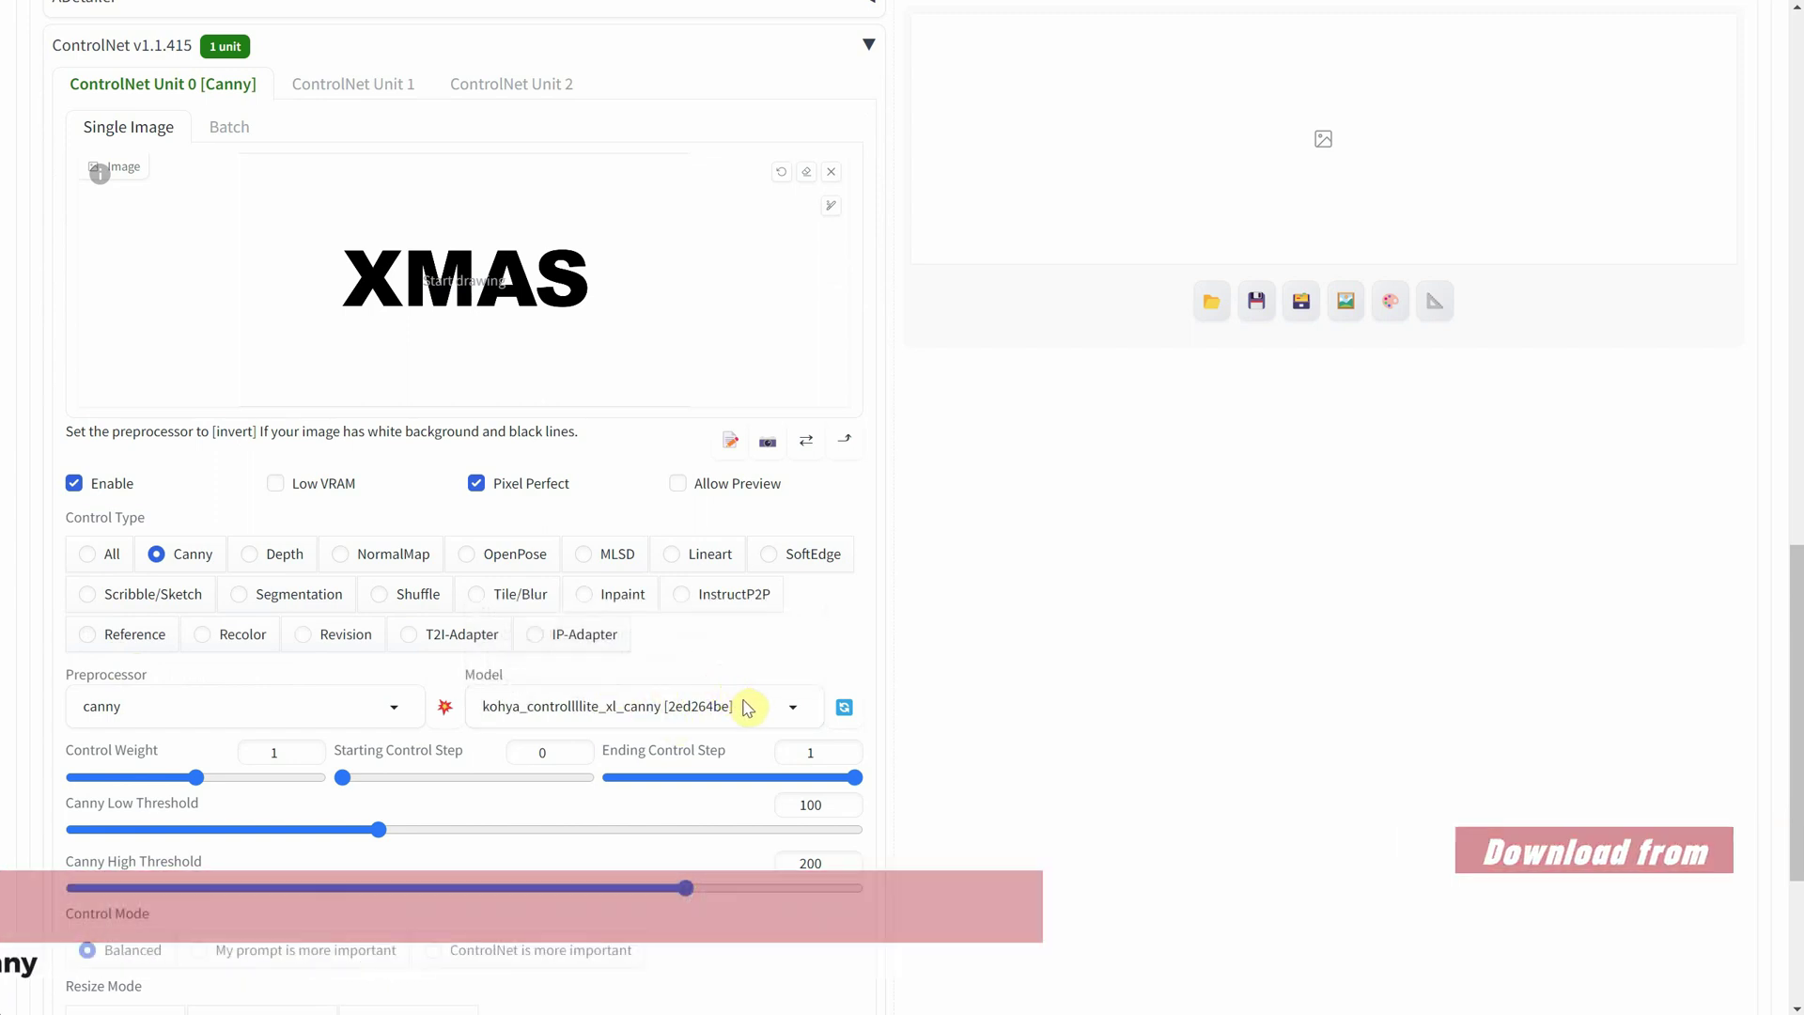
scroll(747, 706, "down", 2)
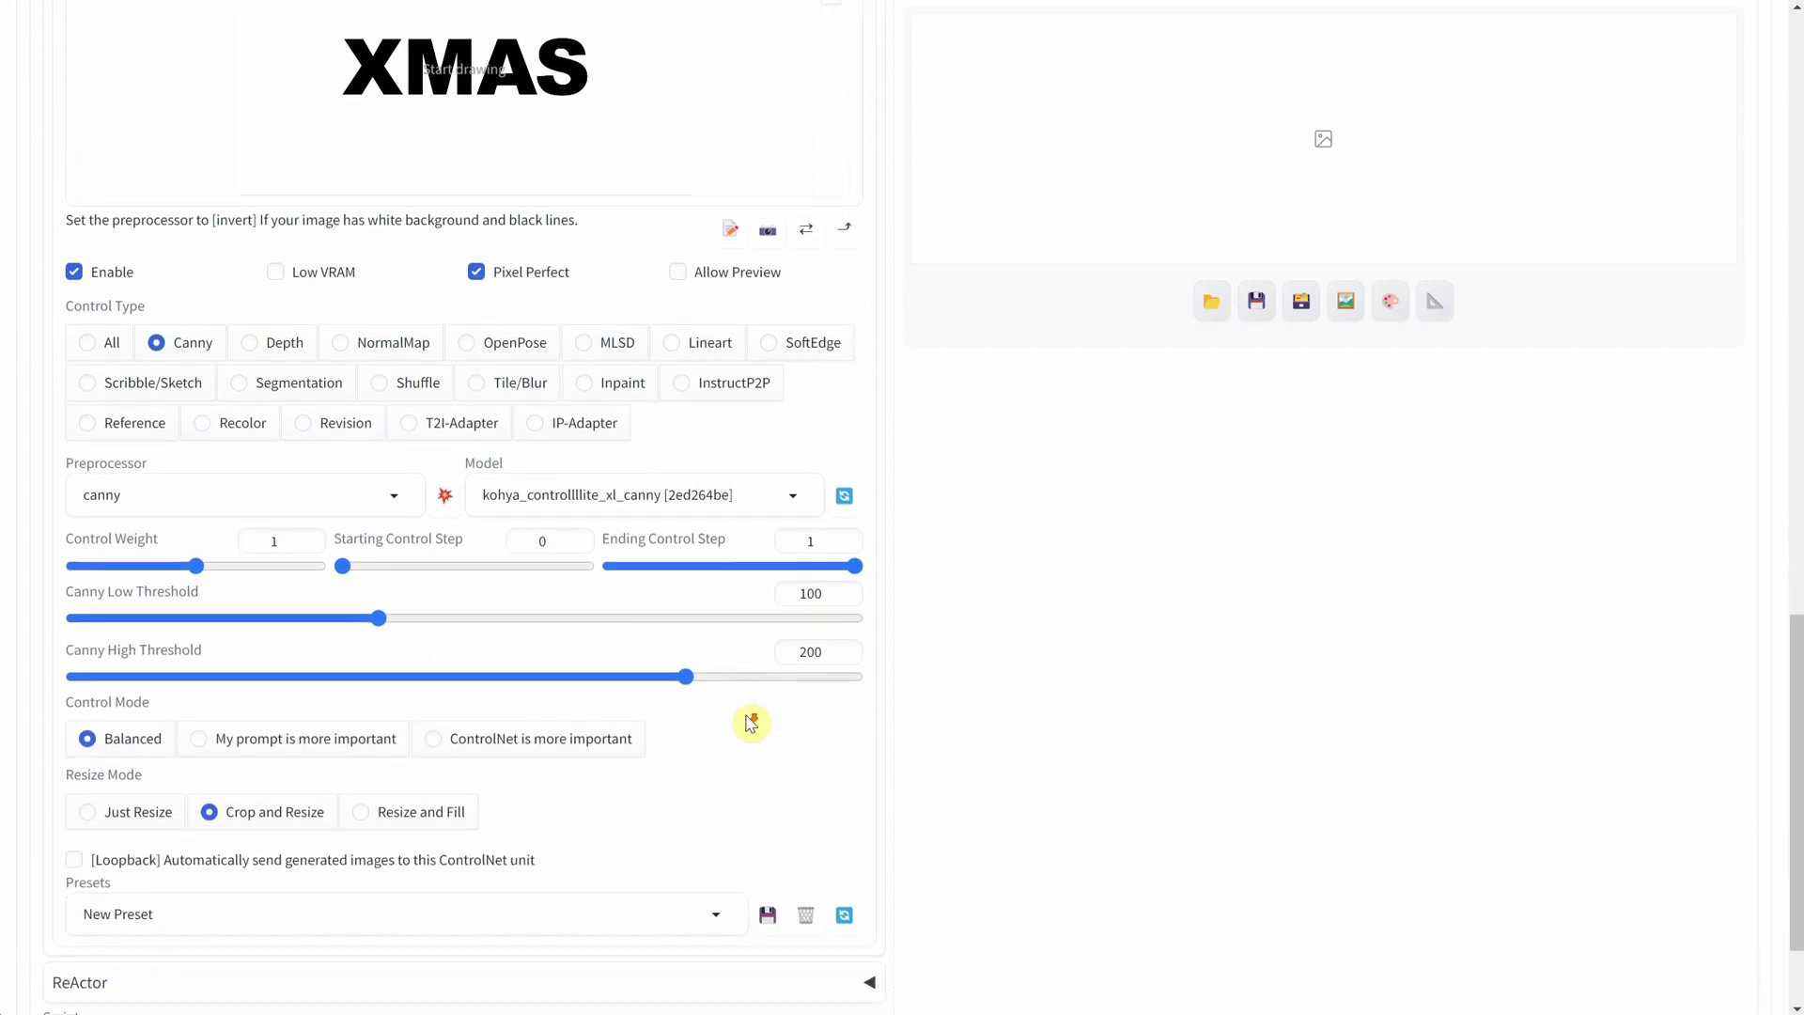
scroll(740, 735, "down", 2)
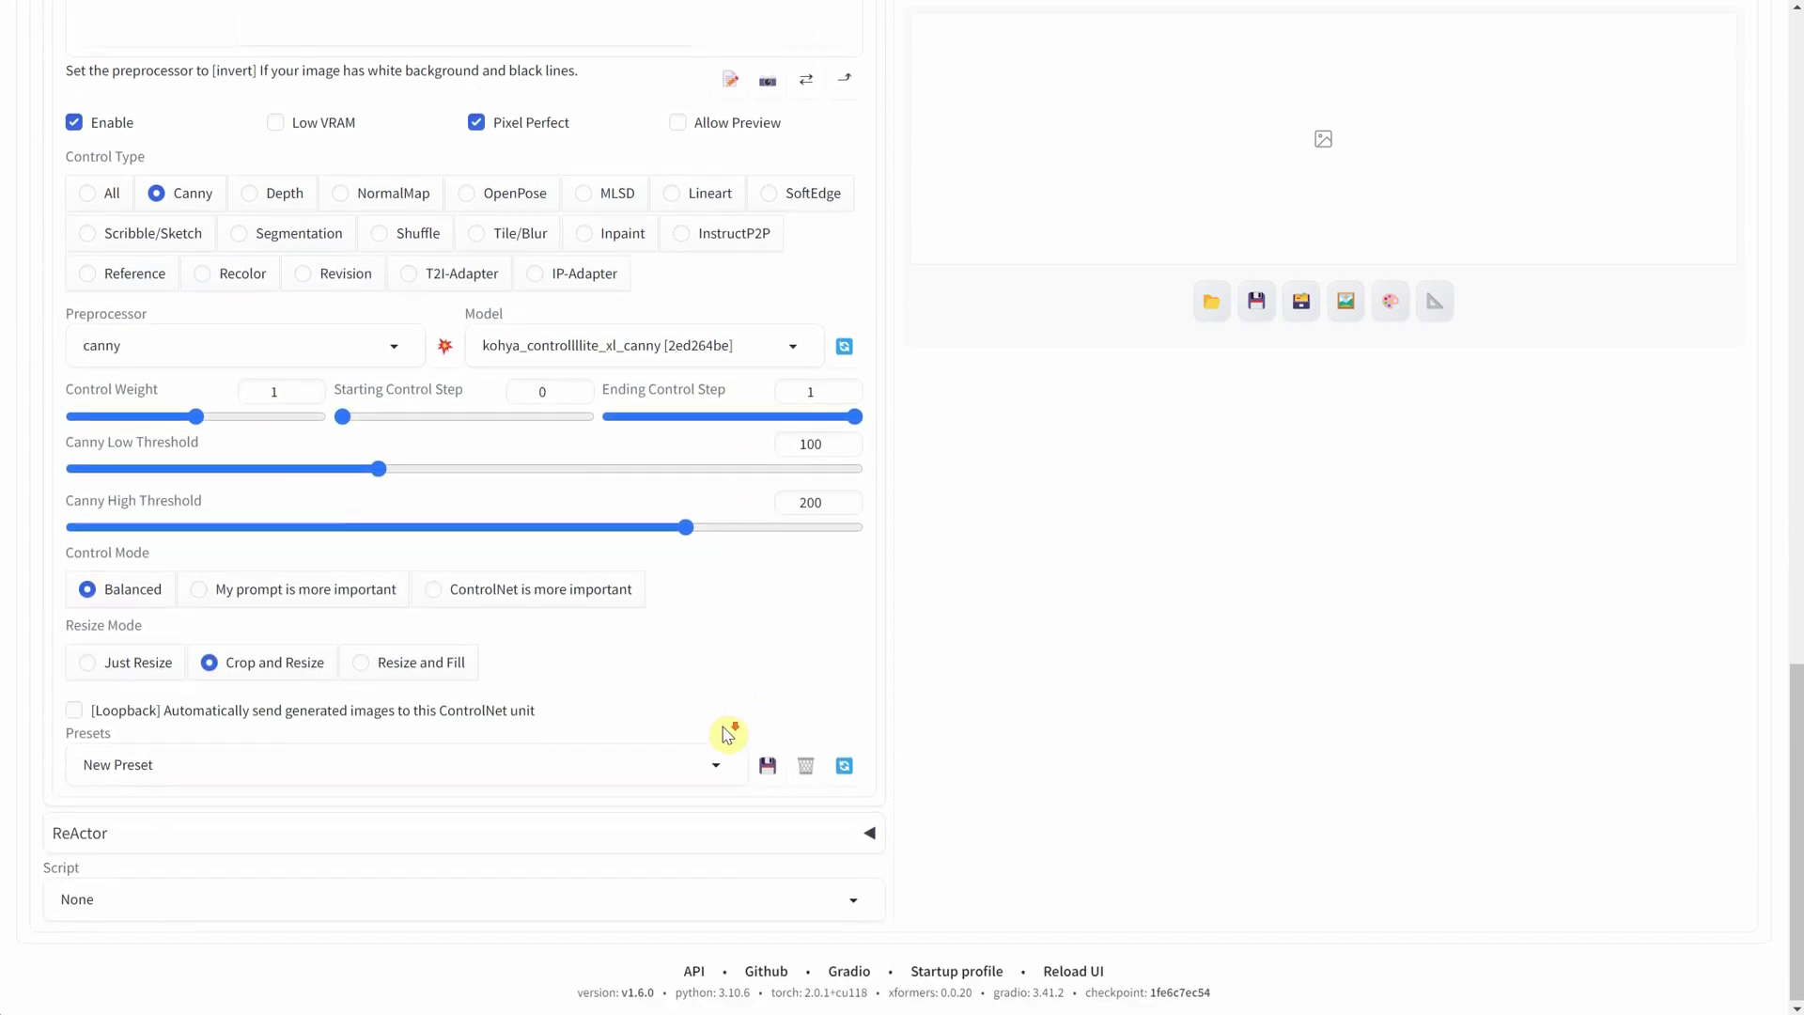
scroll(726, 730, "up", 15)
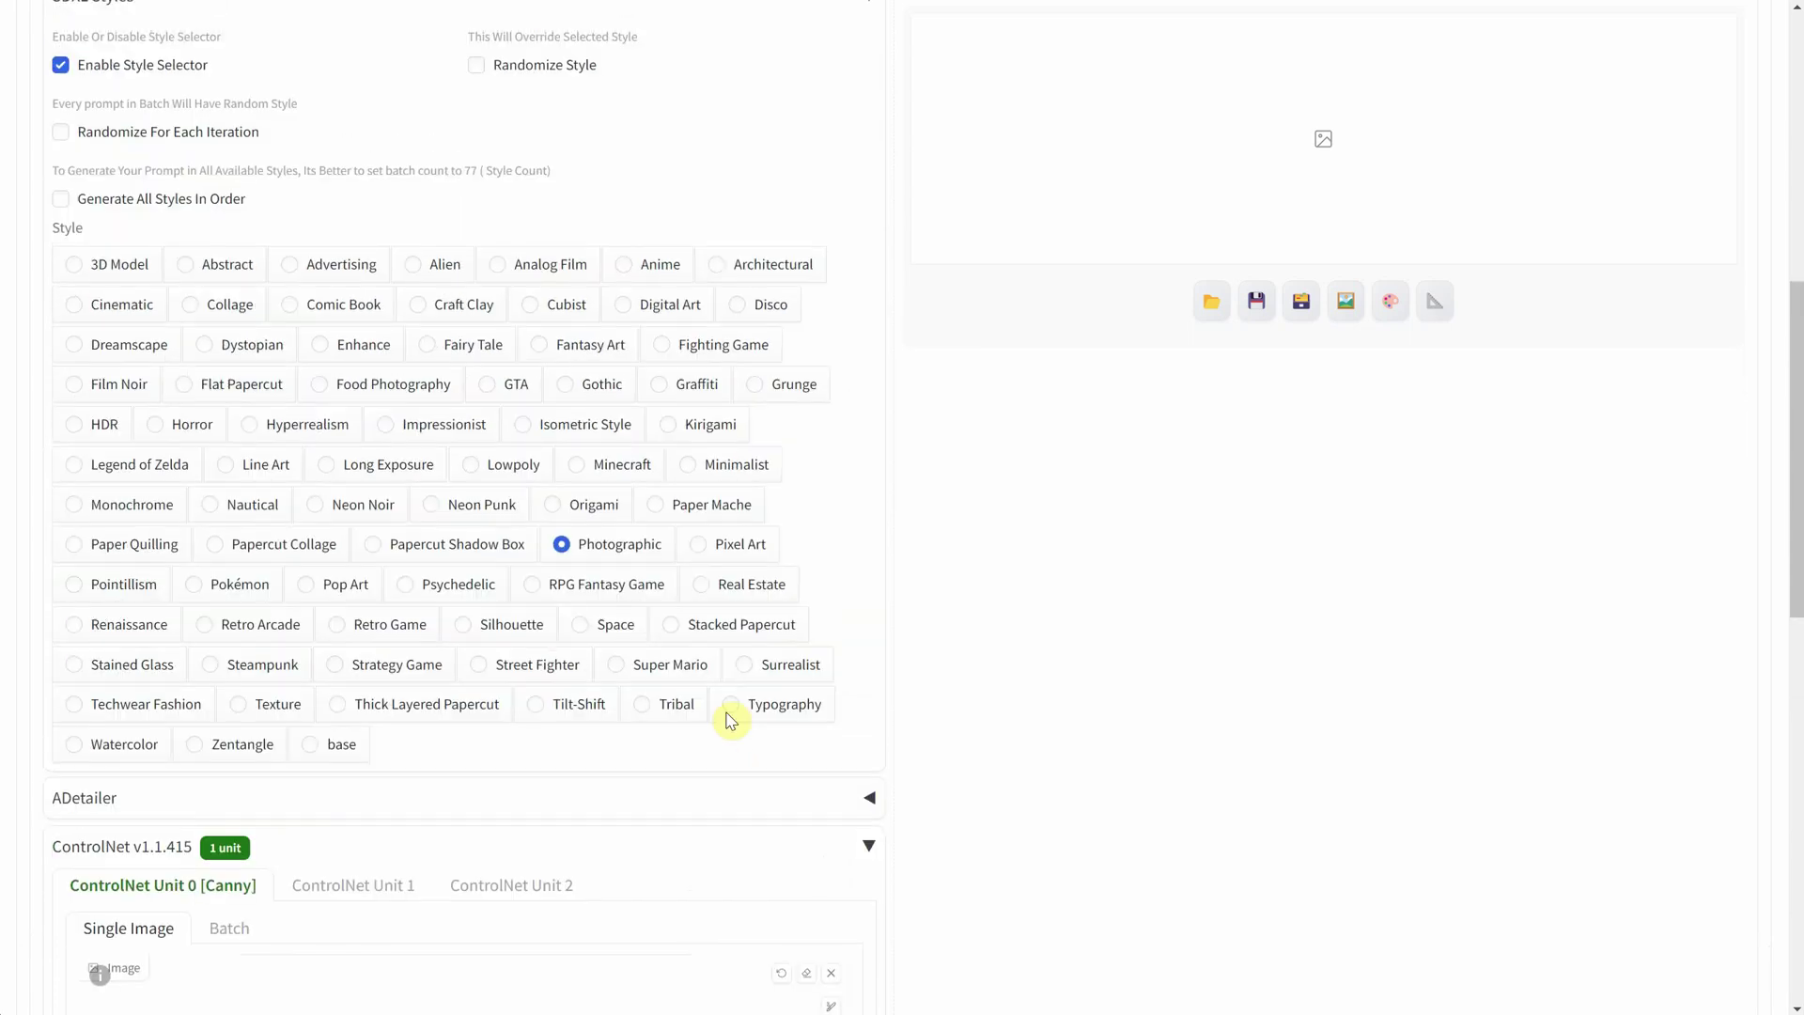
Enter seed 12346 and generate the 1024×576 gold XMAS snowy-landscape image
scroll(728, 720, "up", 2)
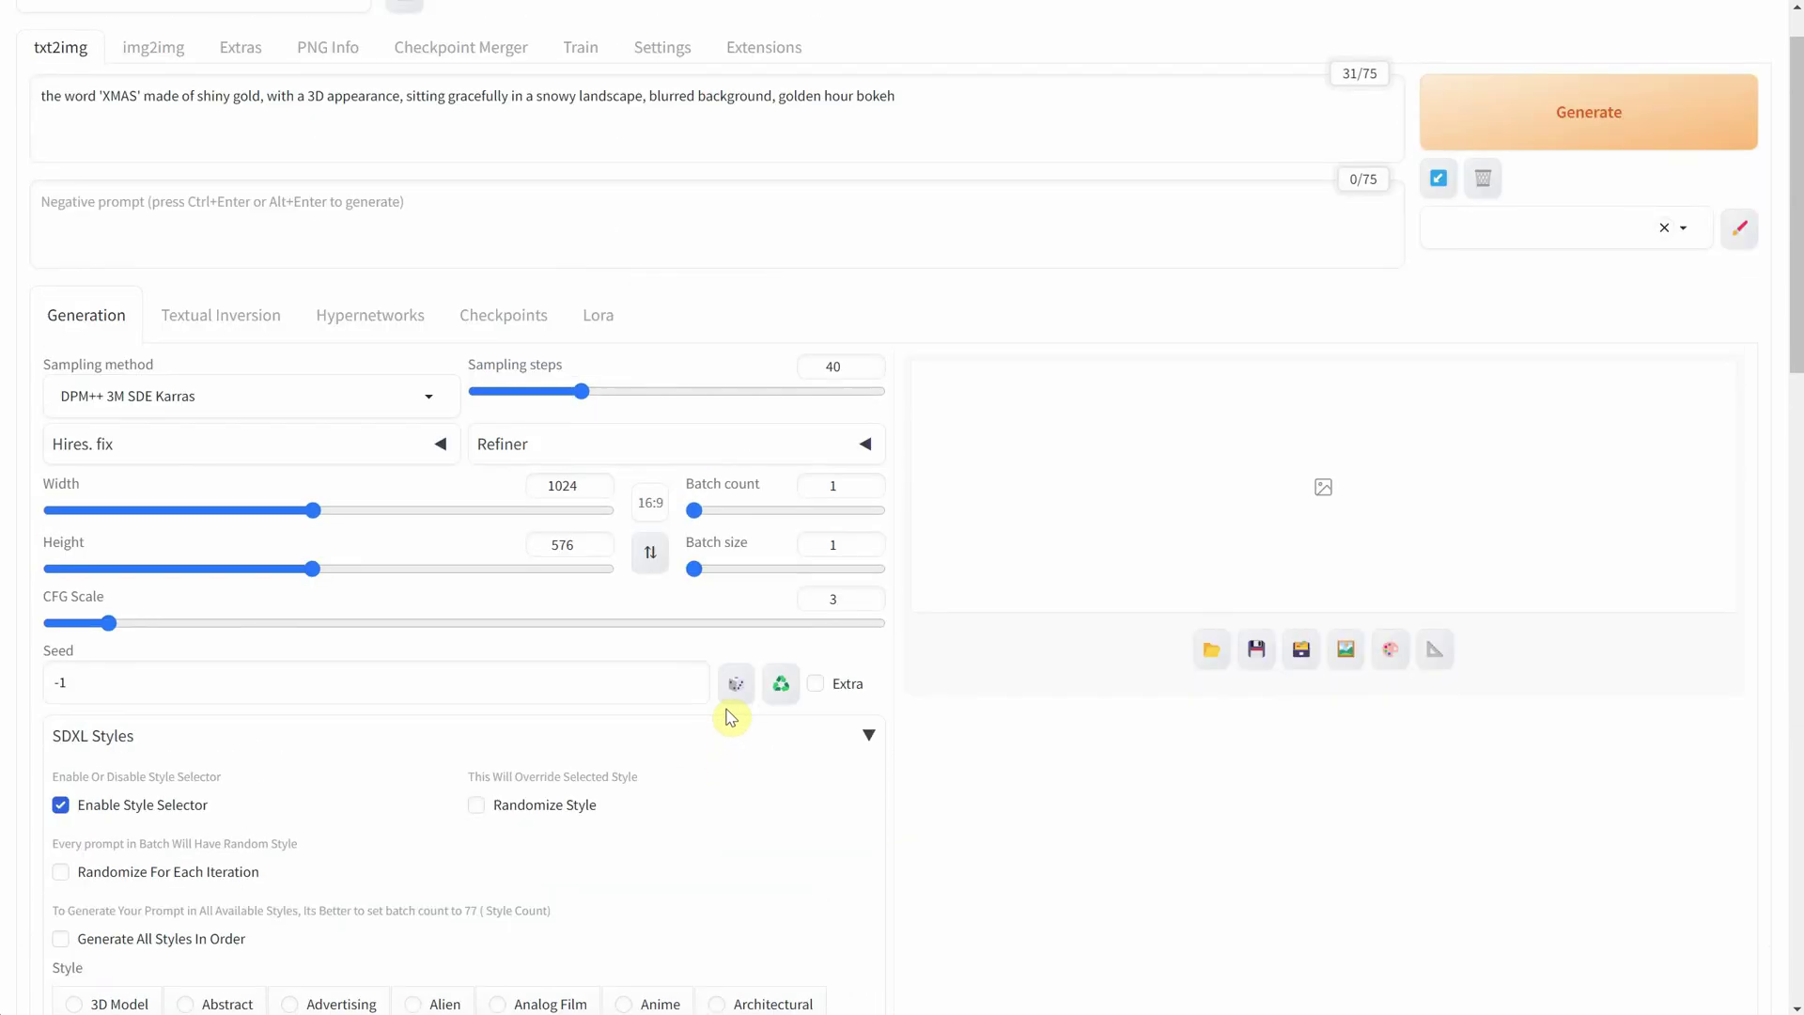
double_click(140, 683)
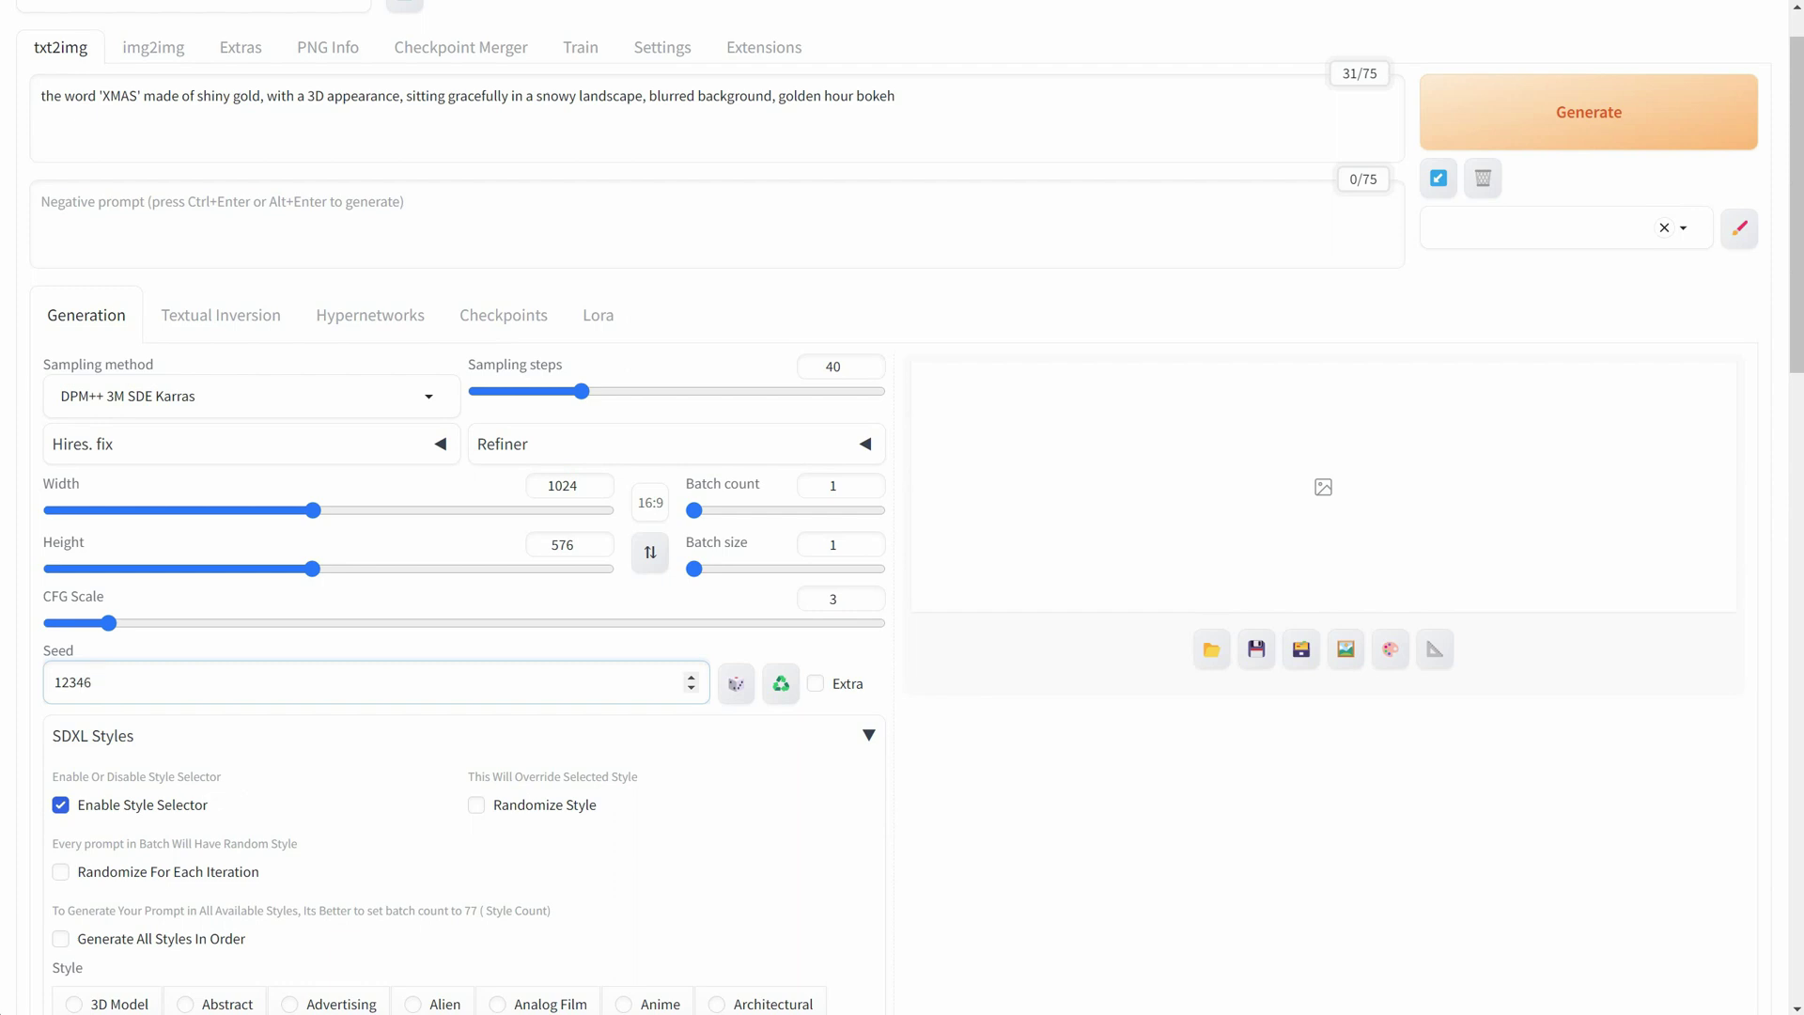
scroll(1494, 155, "up", 1)
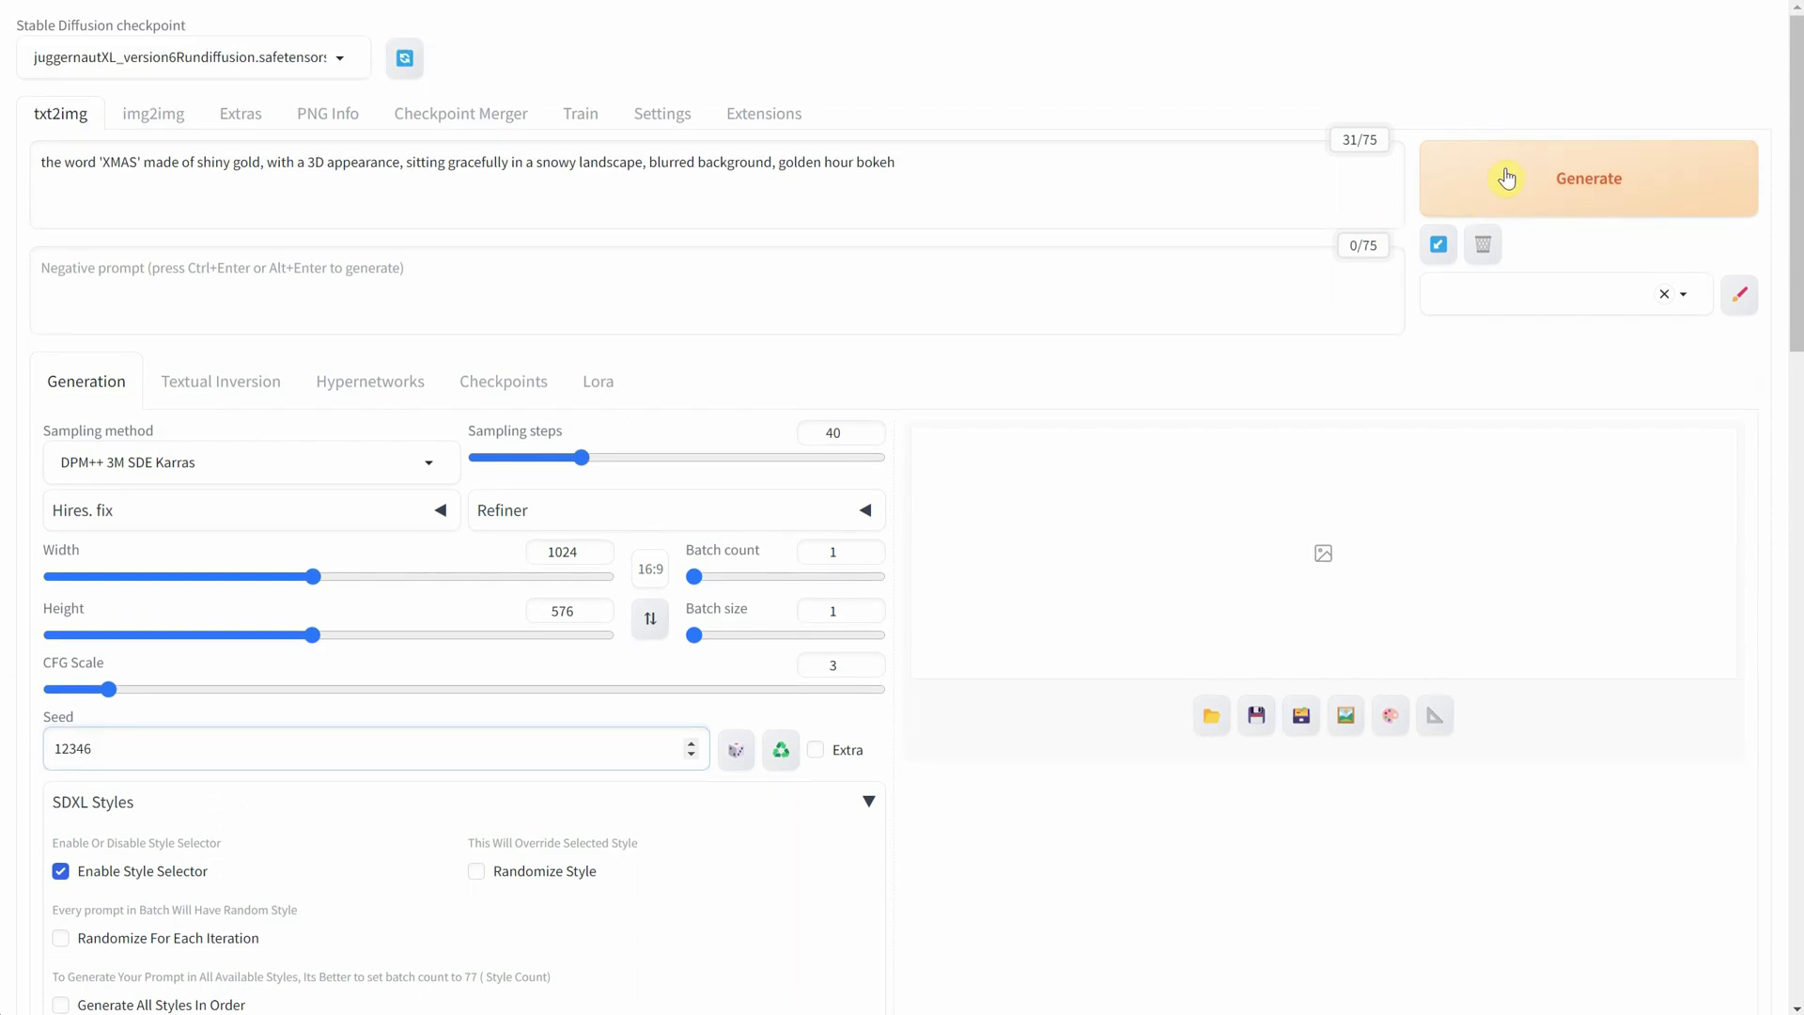
left_click(1507, 179)
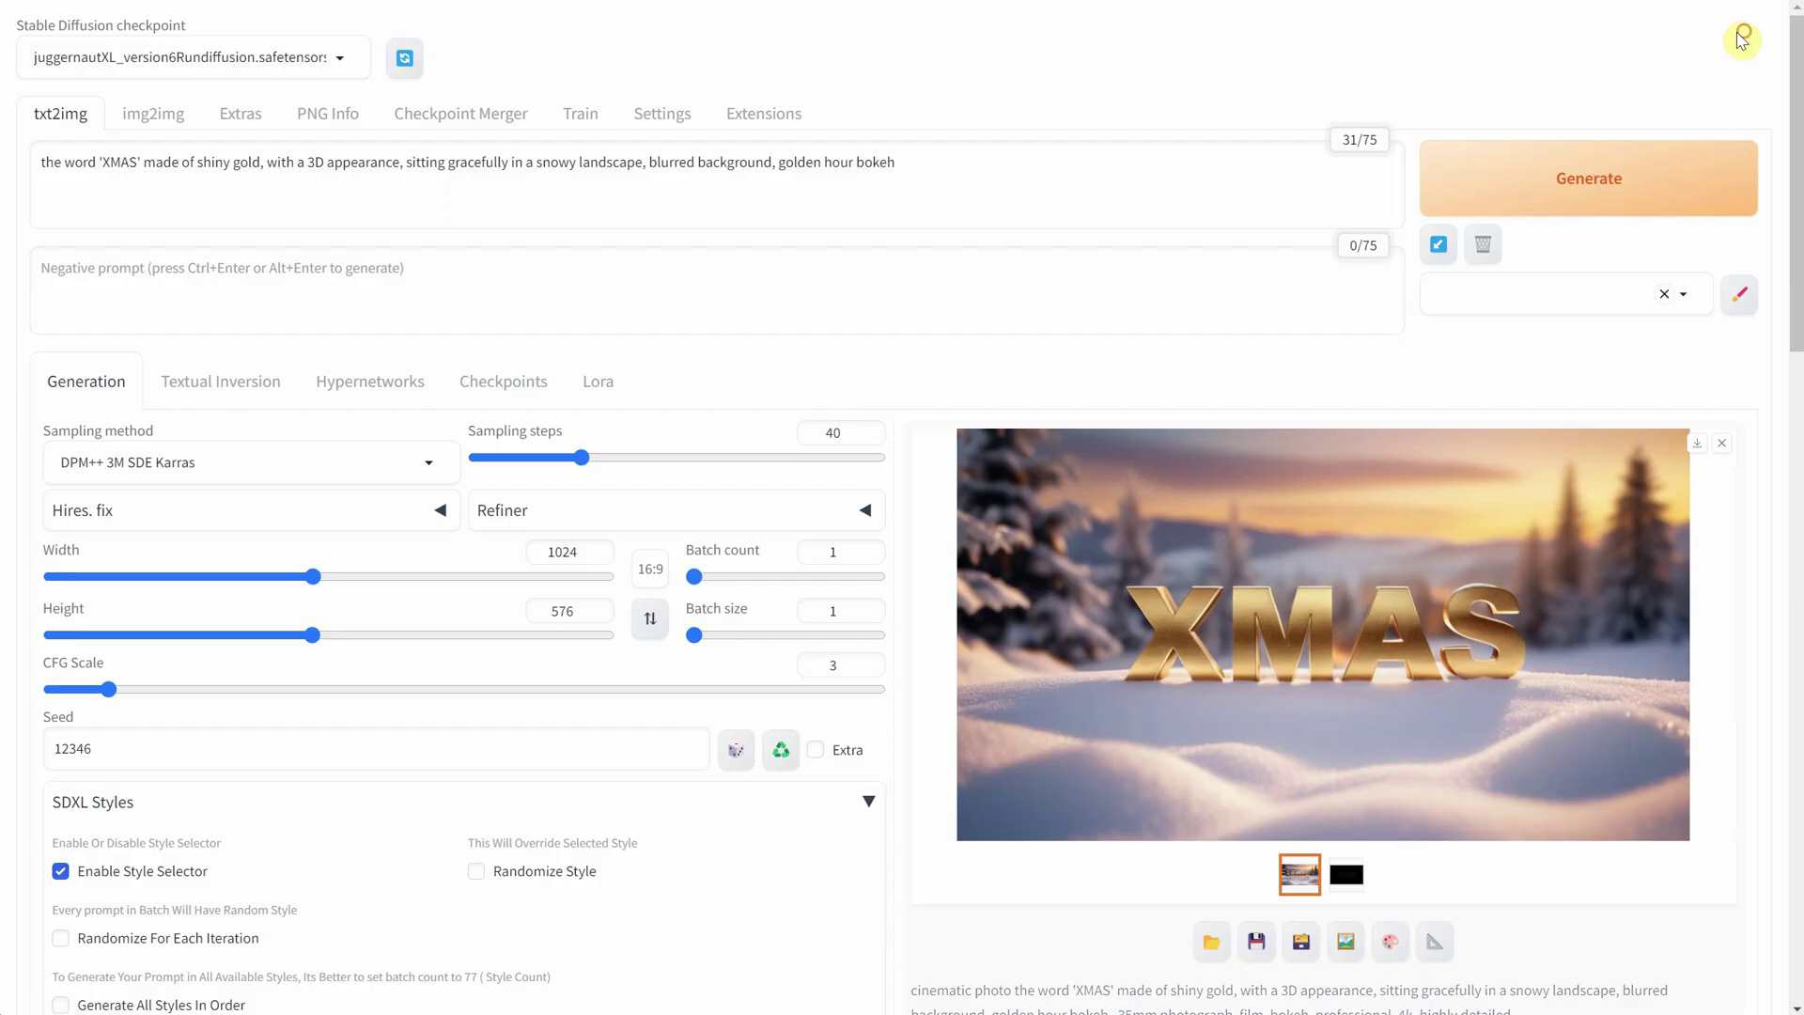
Enable Hires. fix with 4x-UltraSharp, 2× upscale to 2048×1152 and 0.45 denoising
left_click(214, 519)
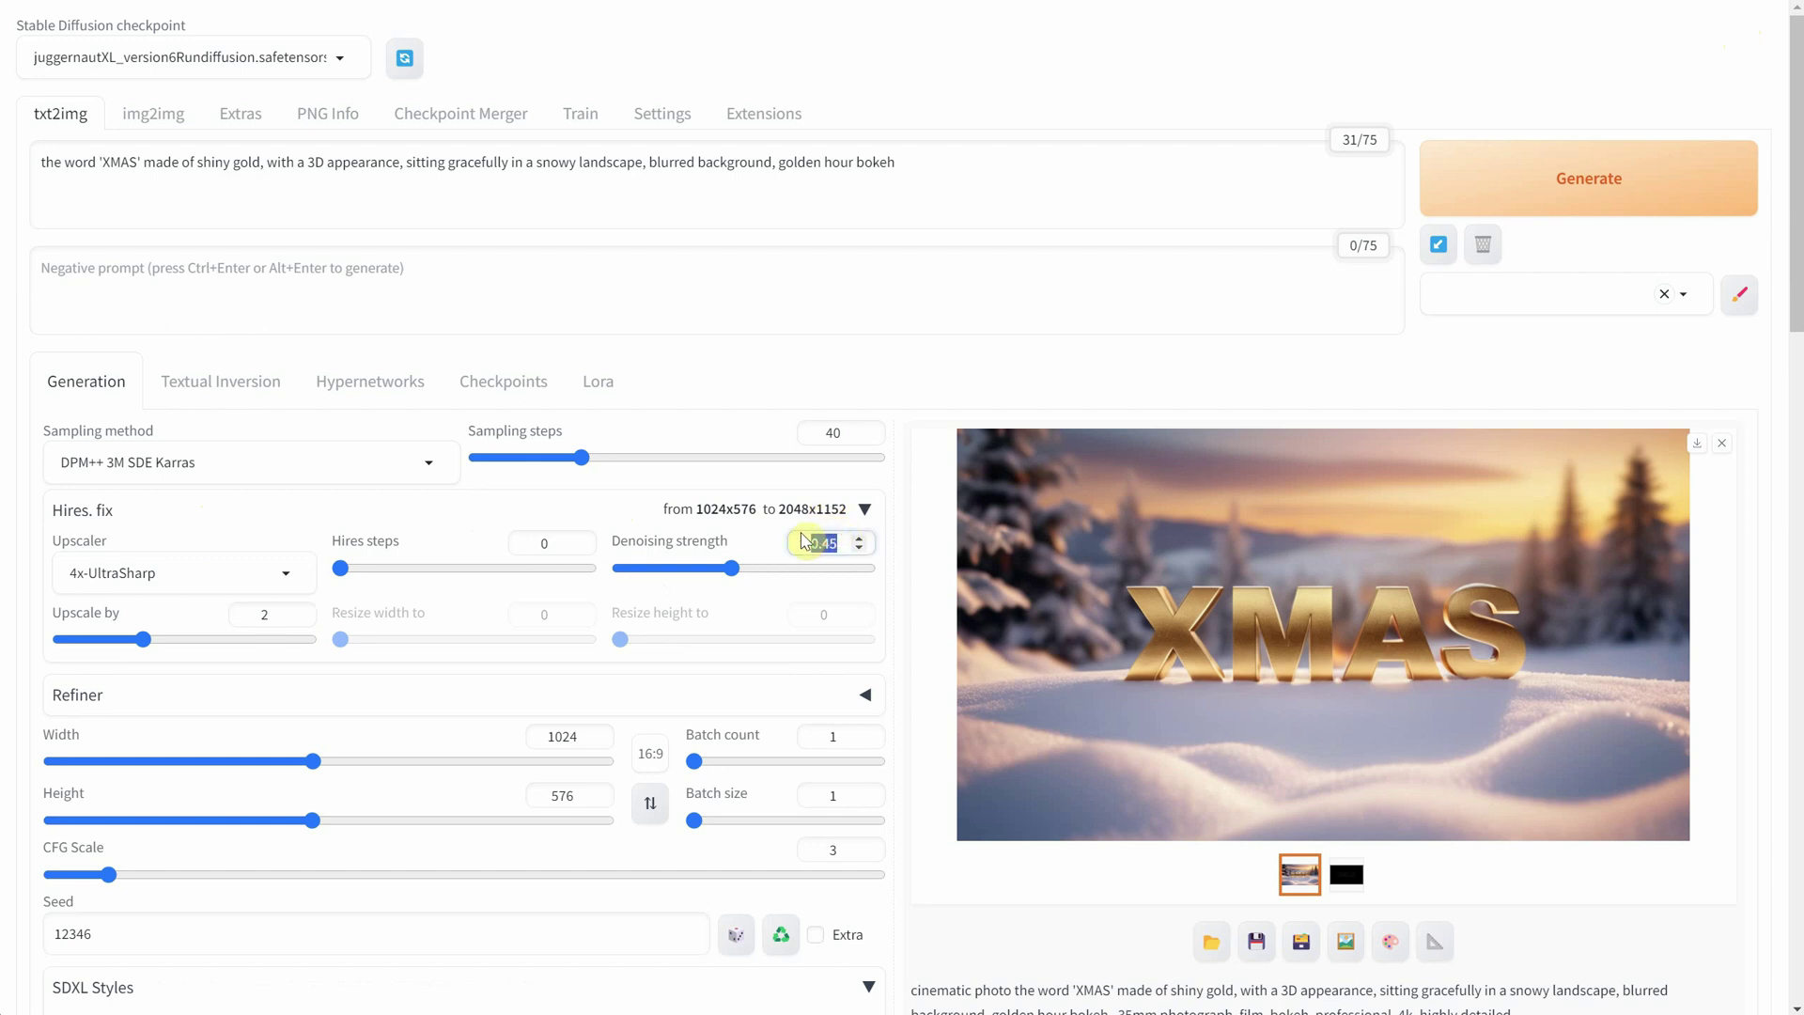
left_click(153, 579)
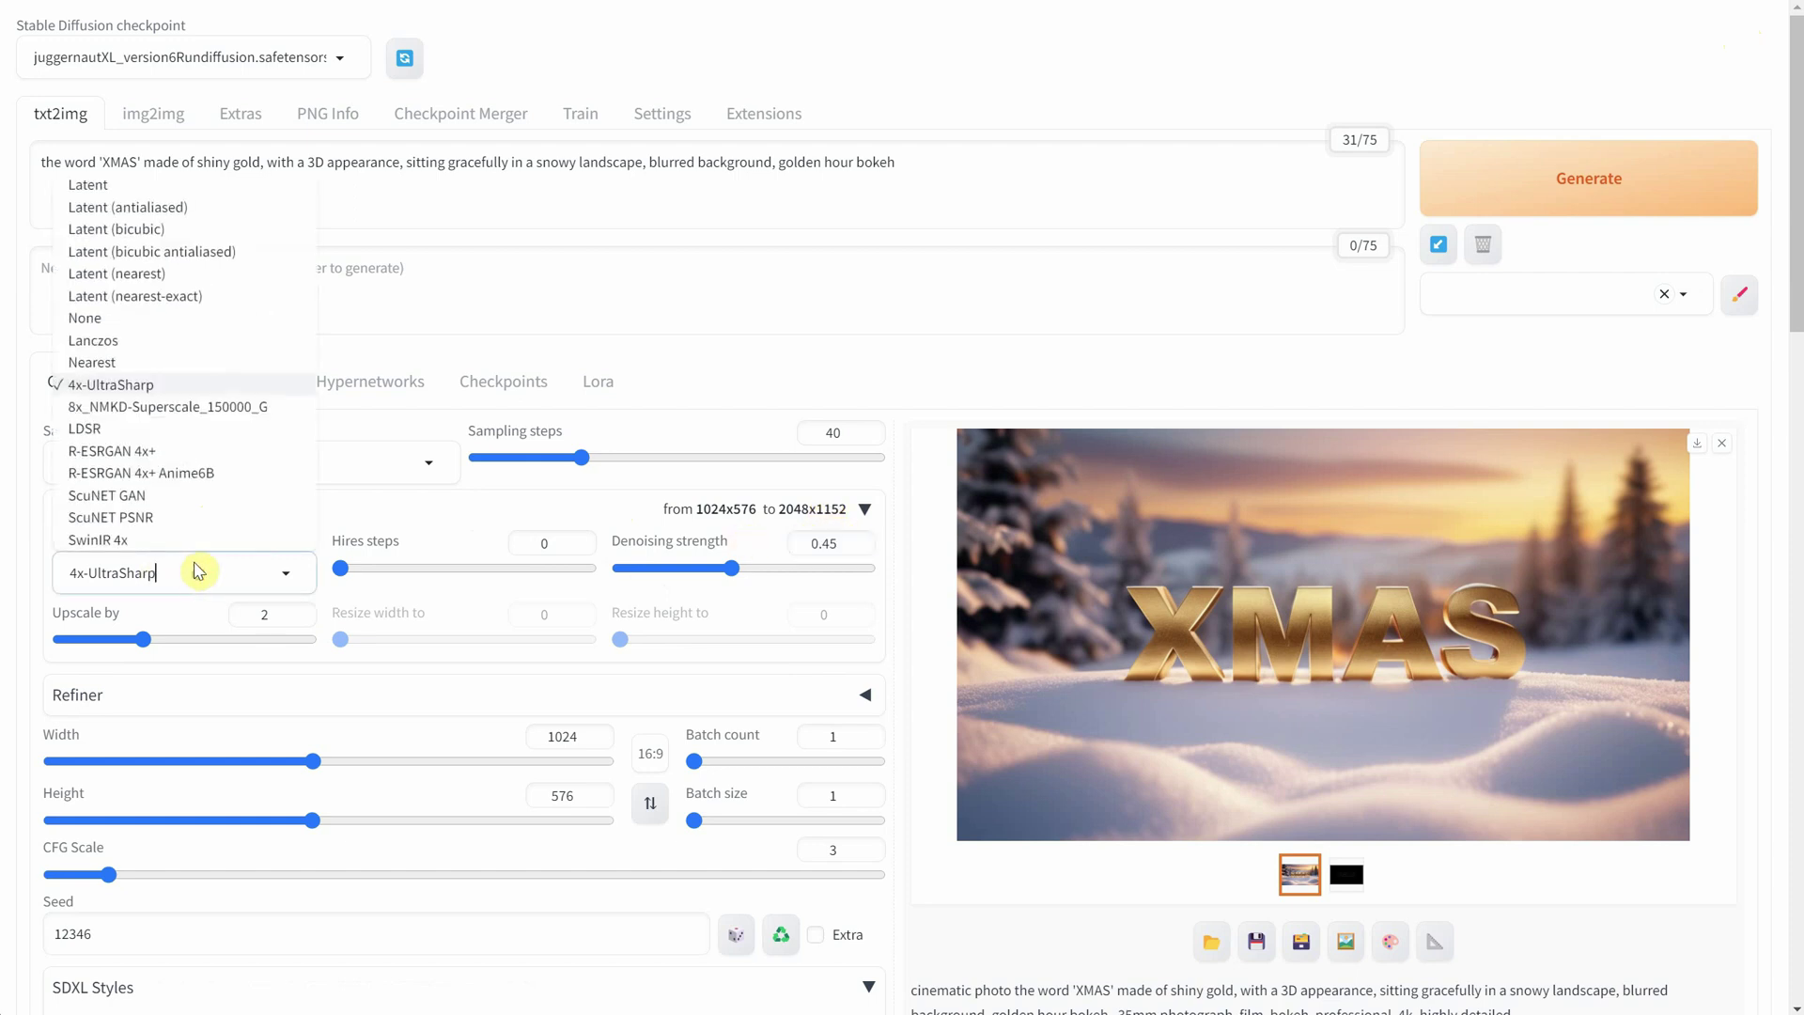
left_click(143, 386)
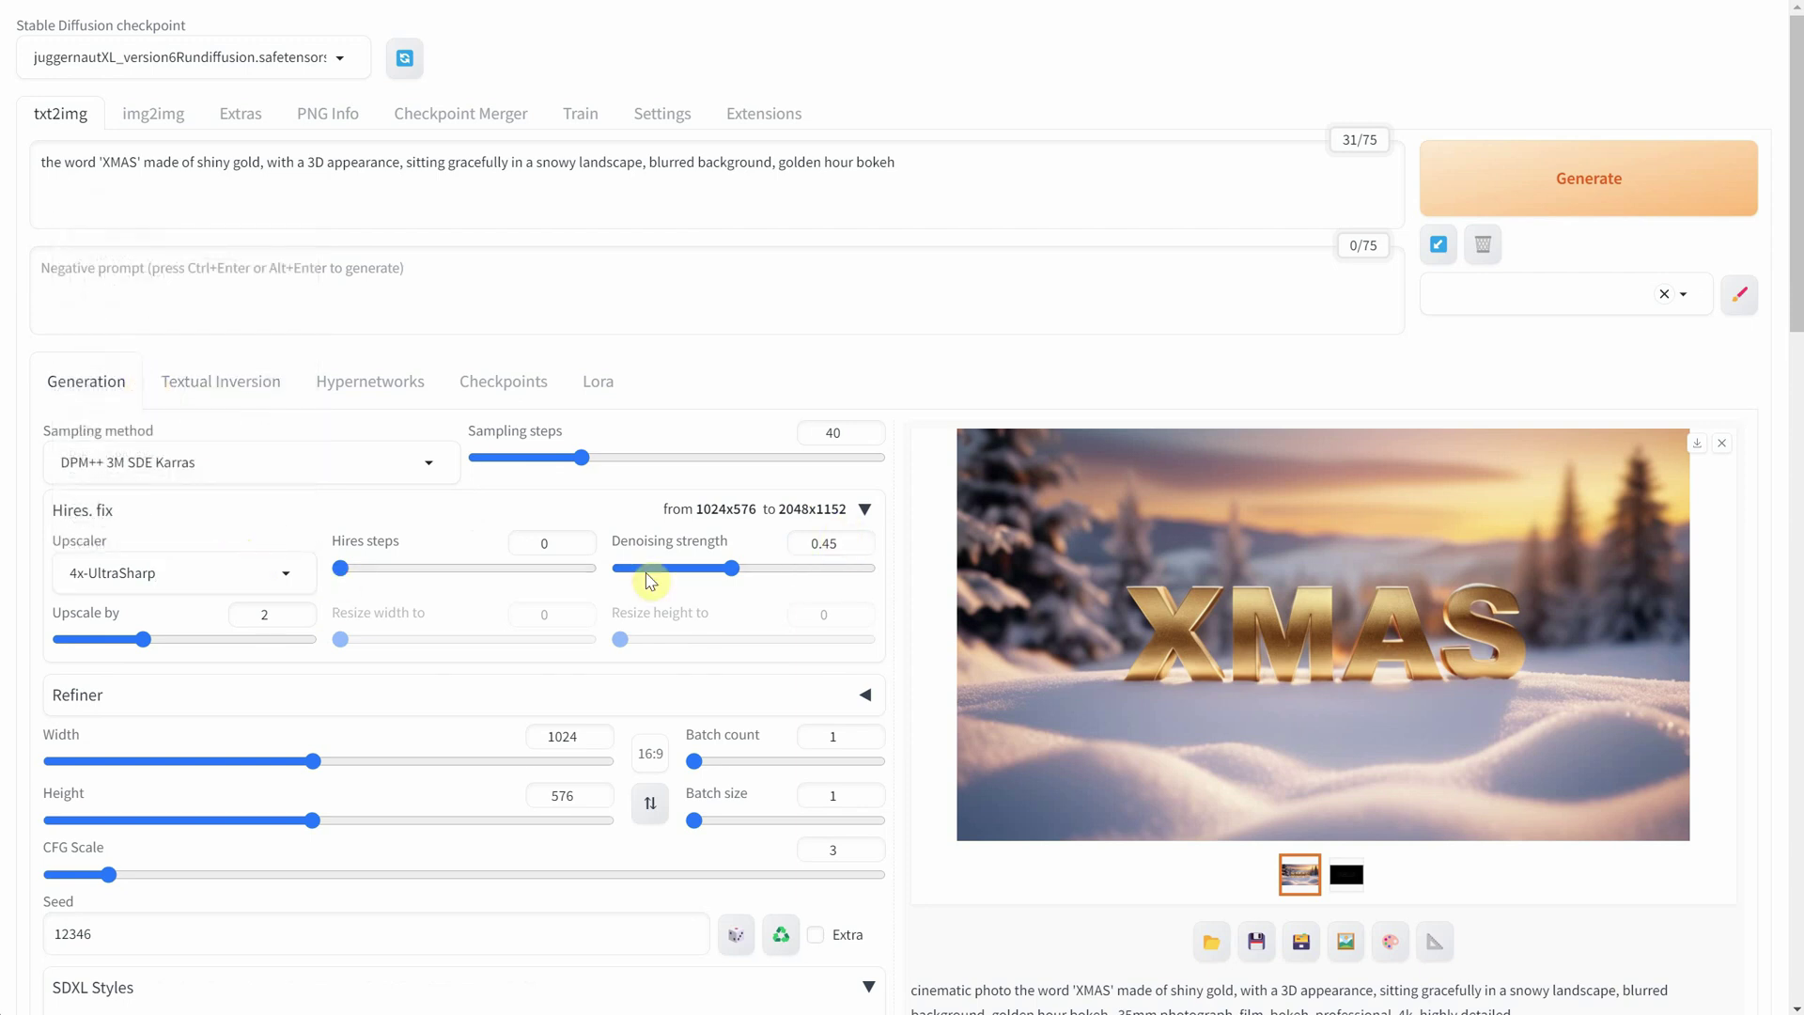
Generate the hires-fixed 2048×1152 gold XMAS image and check the generation time
left_click(1530, 191)
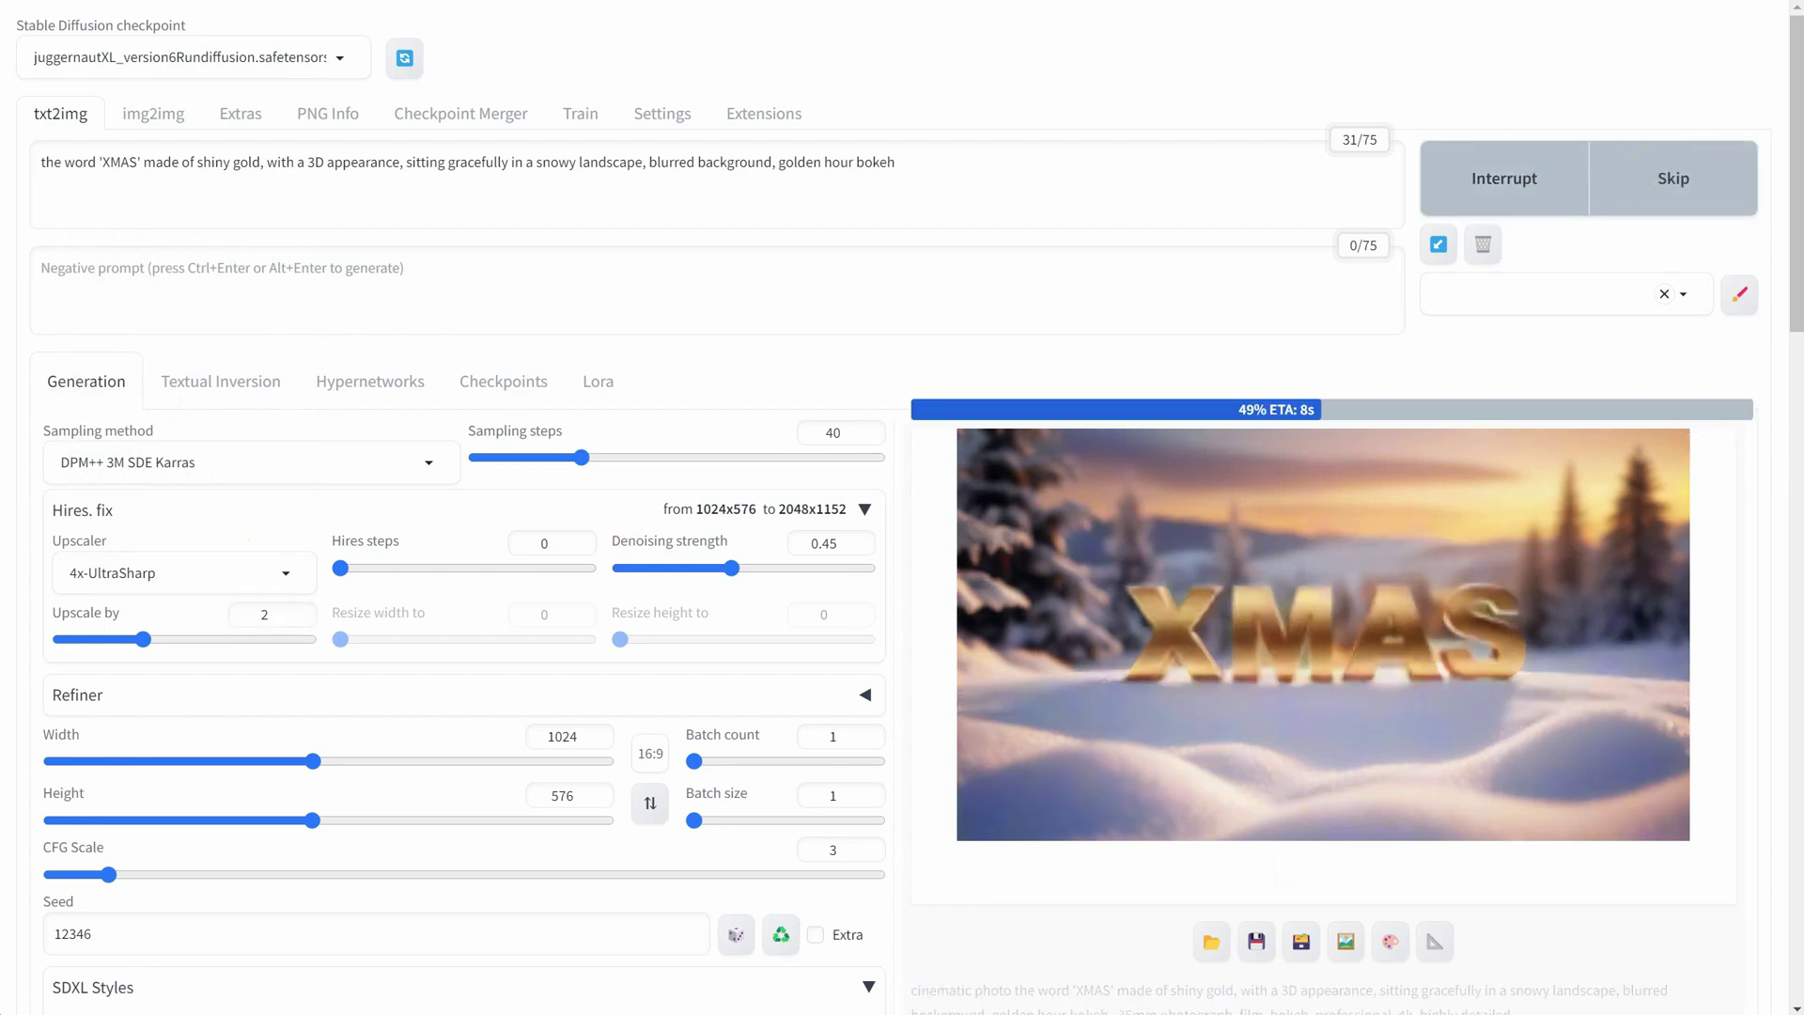
scroll(1522, 624, "down", 3)
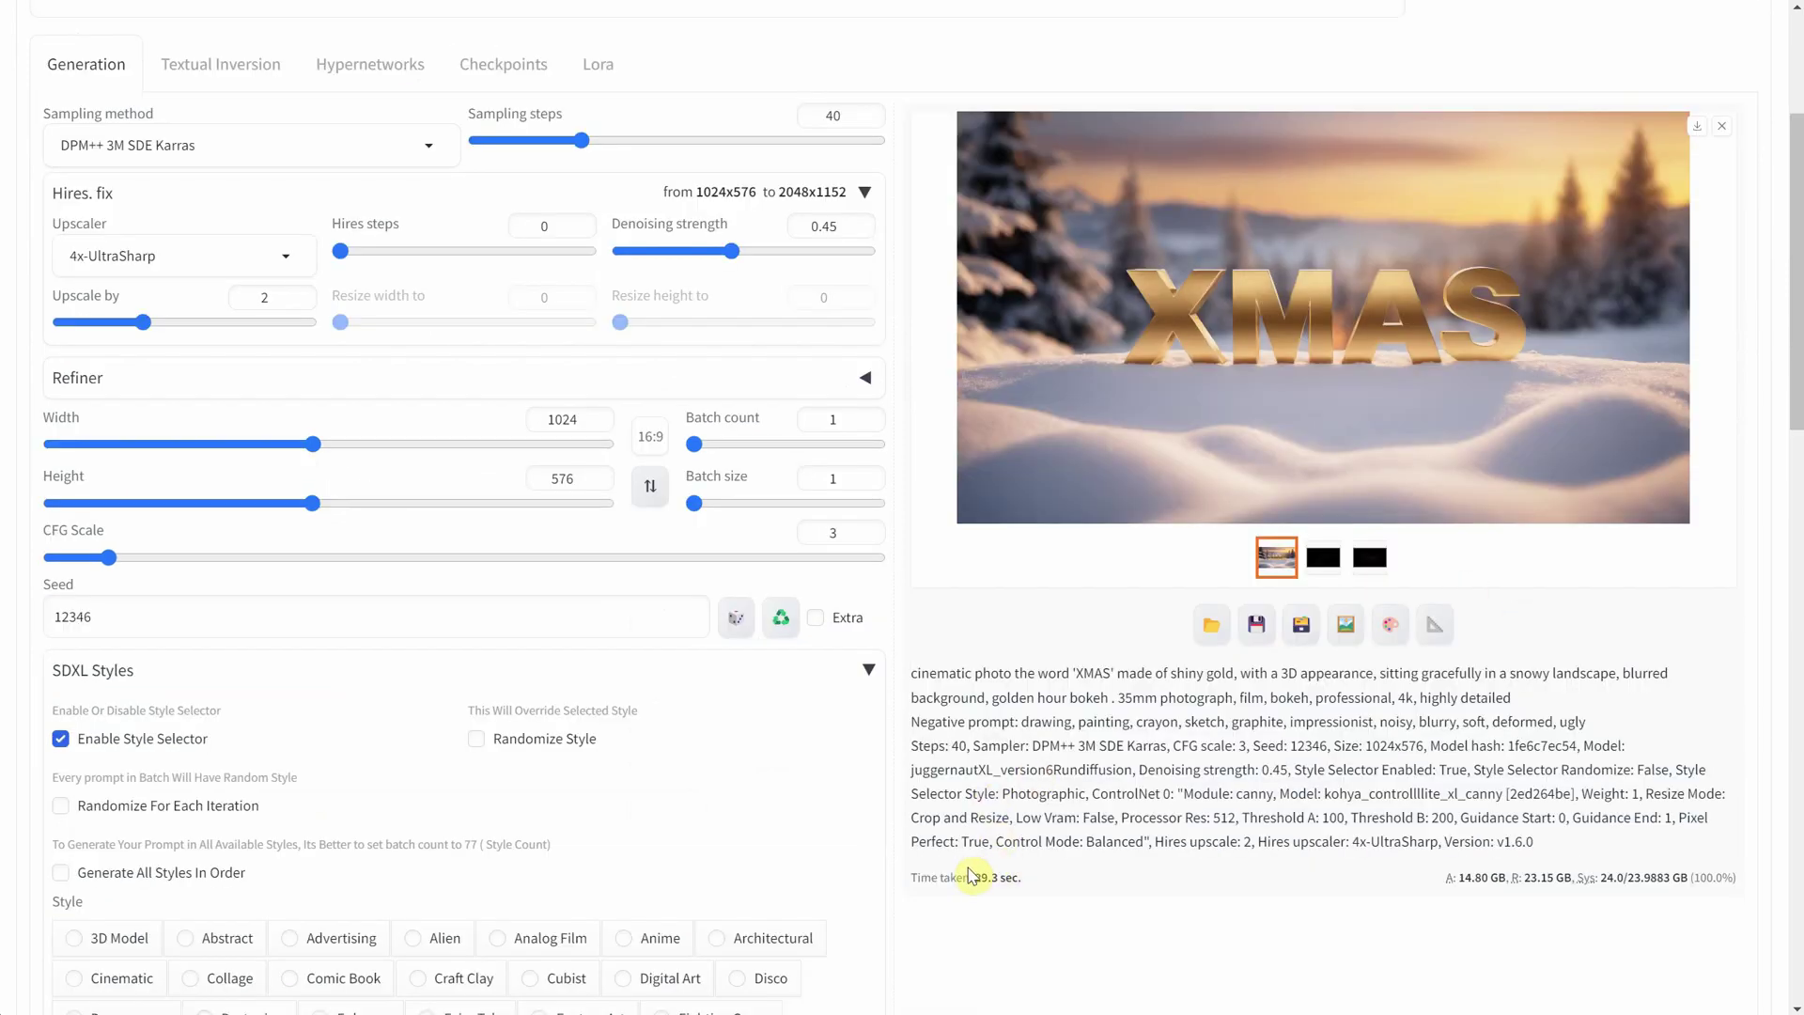
left_click_drag(972, 875, 1031, 881)
scroll(1287, 635, "up", 3)
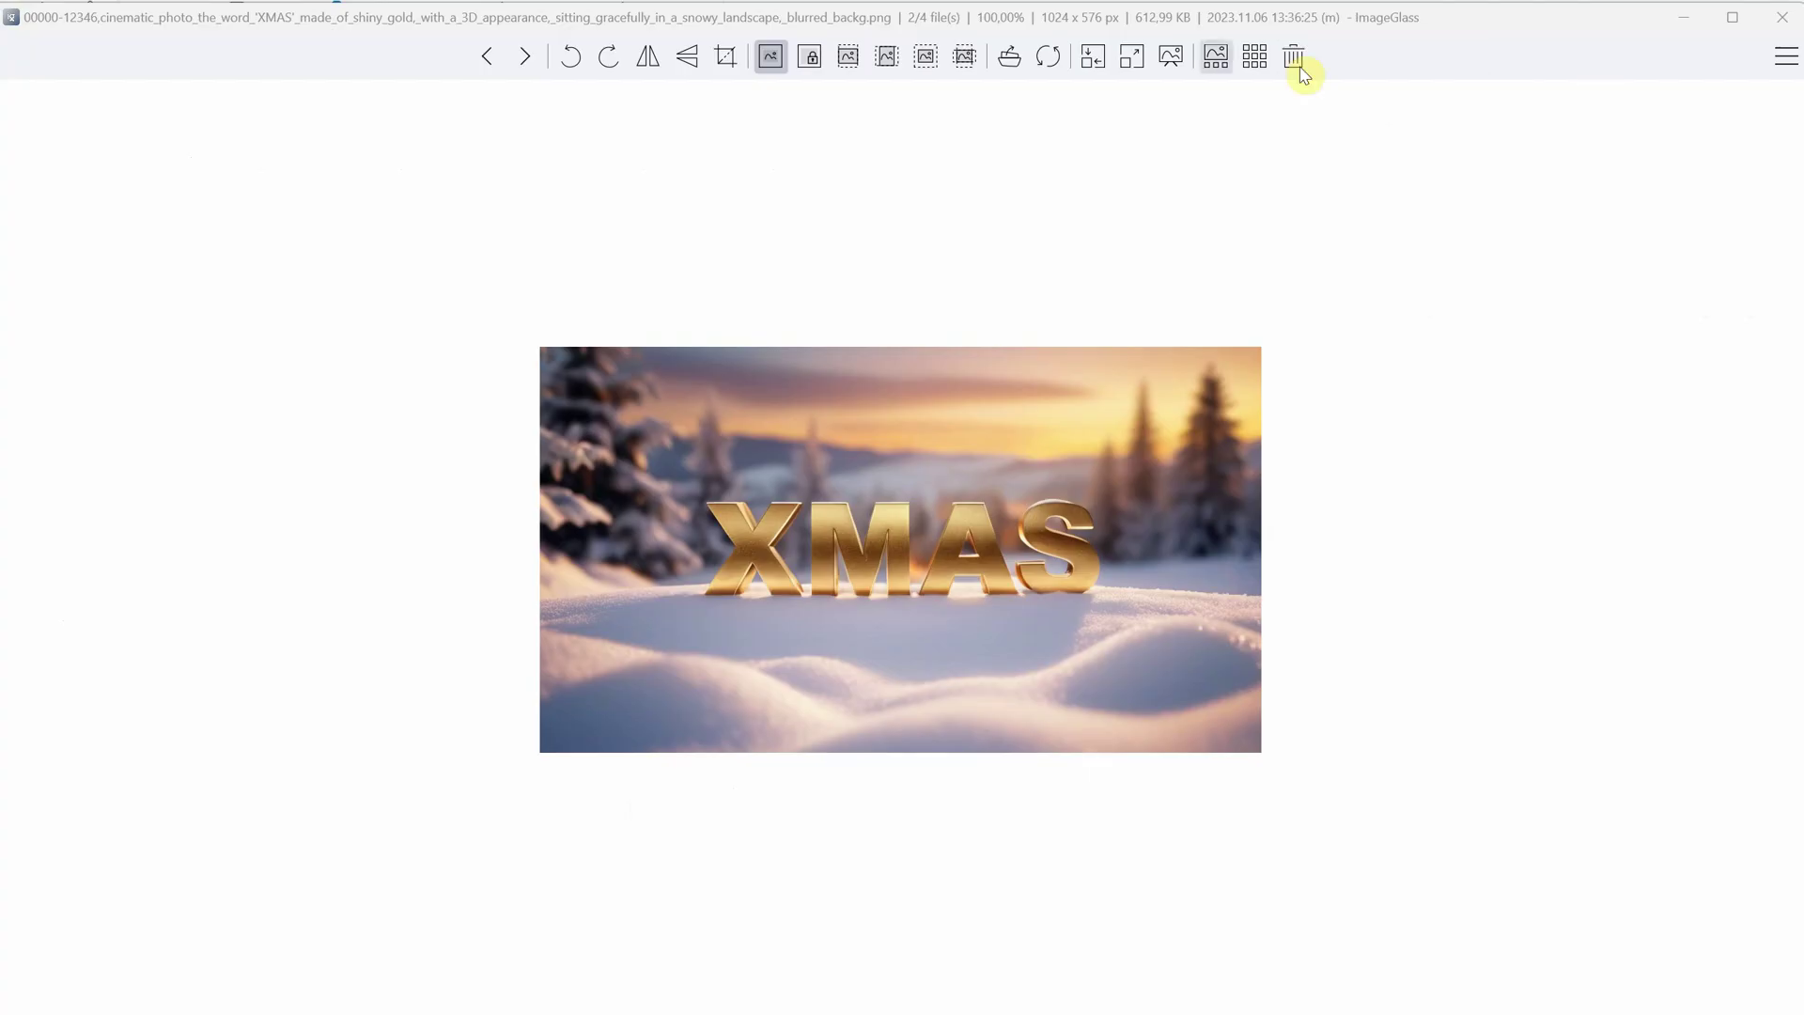
Scroll down the txt2img page to look over the gold XMAS result
scroll(1175, 244, "down", 2)
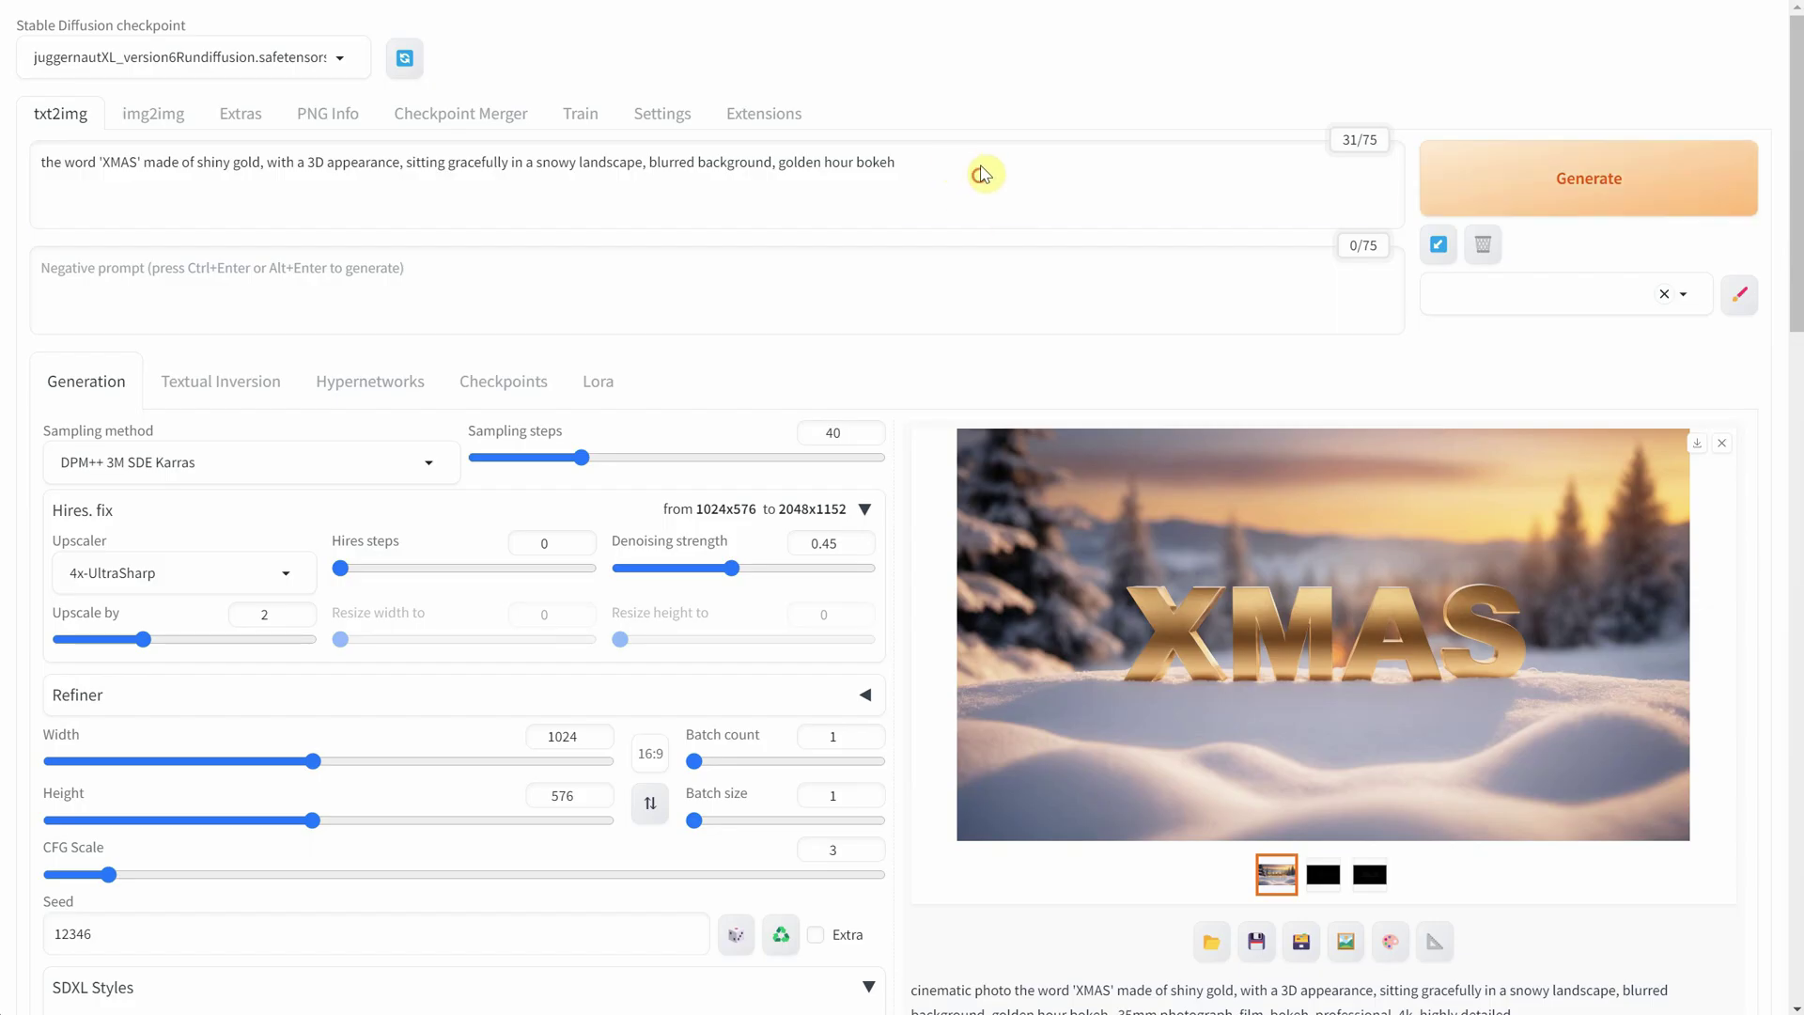
Swap in the gingerbread XMAS on red textile prompt, generate, and preview it full screen
left_click_drag(978, 169, 20, 161)
key("BackSpace")
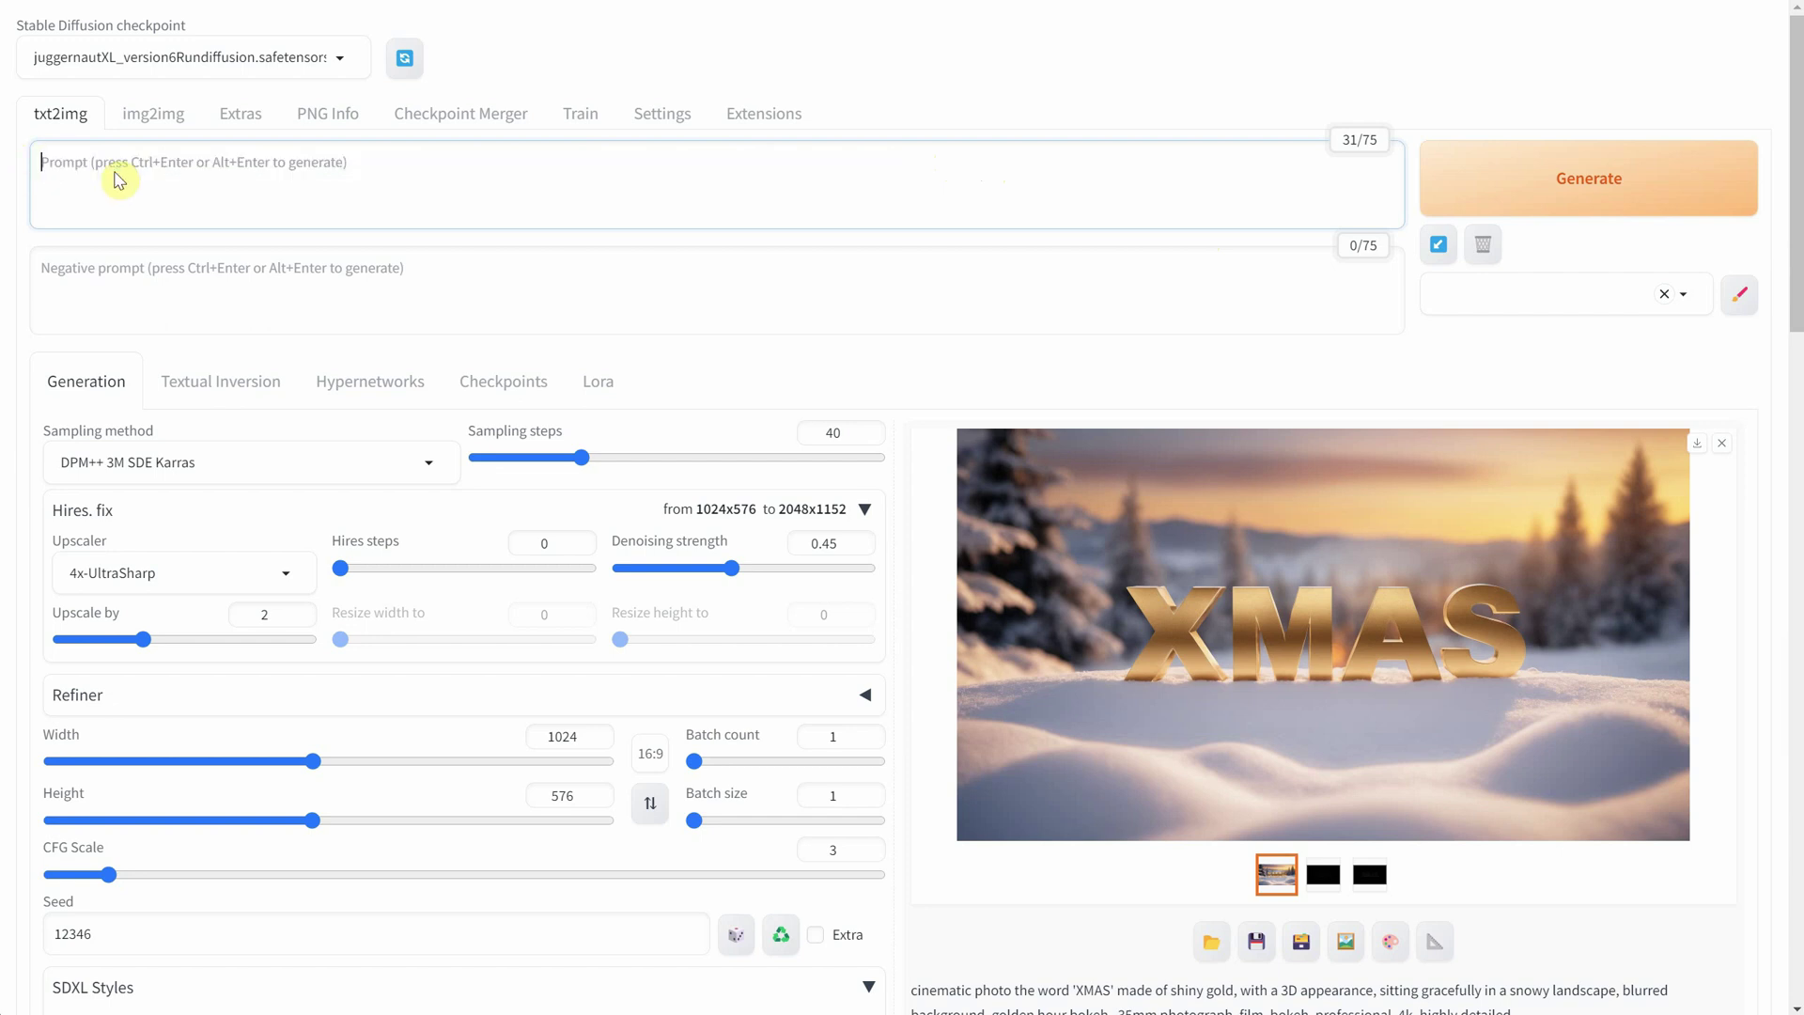
type("top view photo of a 3d word 'XMAS' made from gingerbread, placed on a simple red textile background")
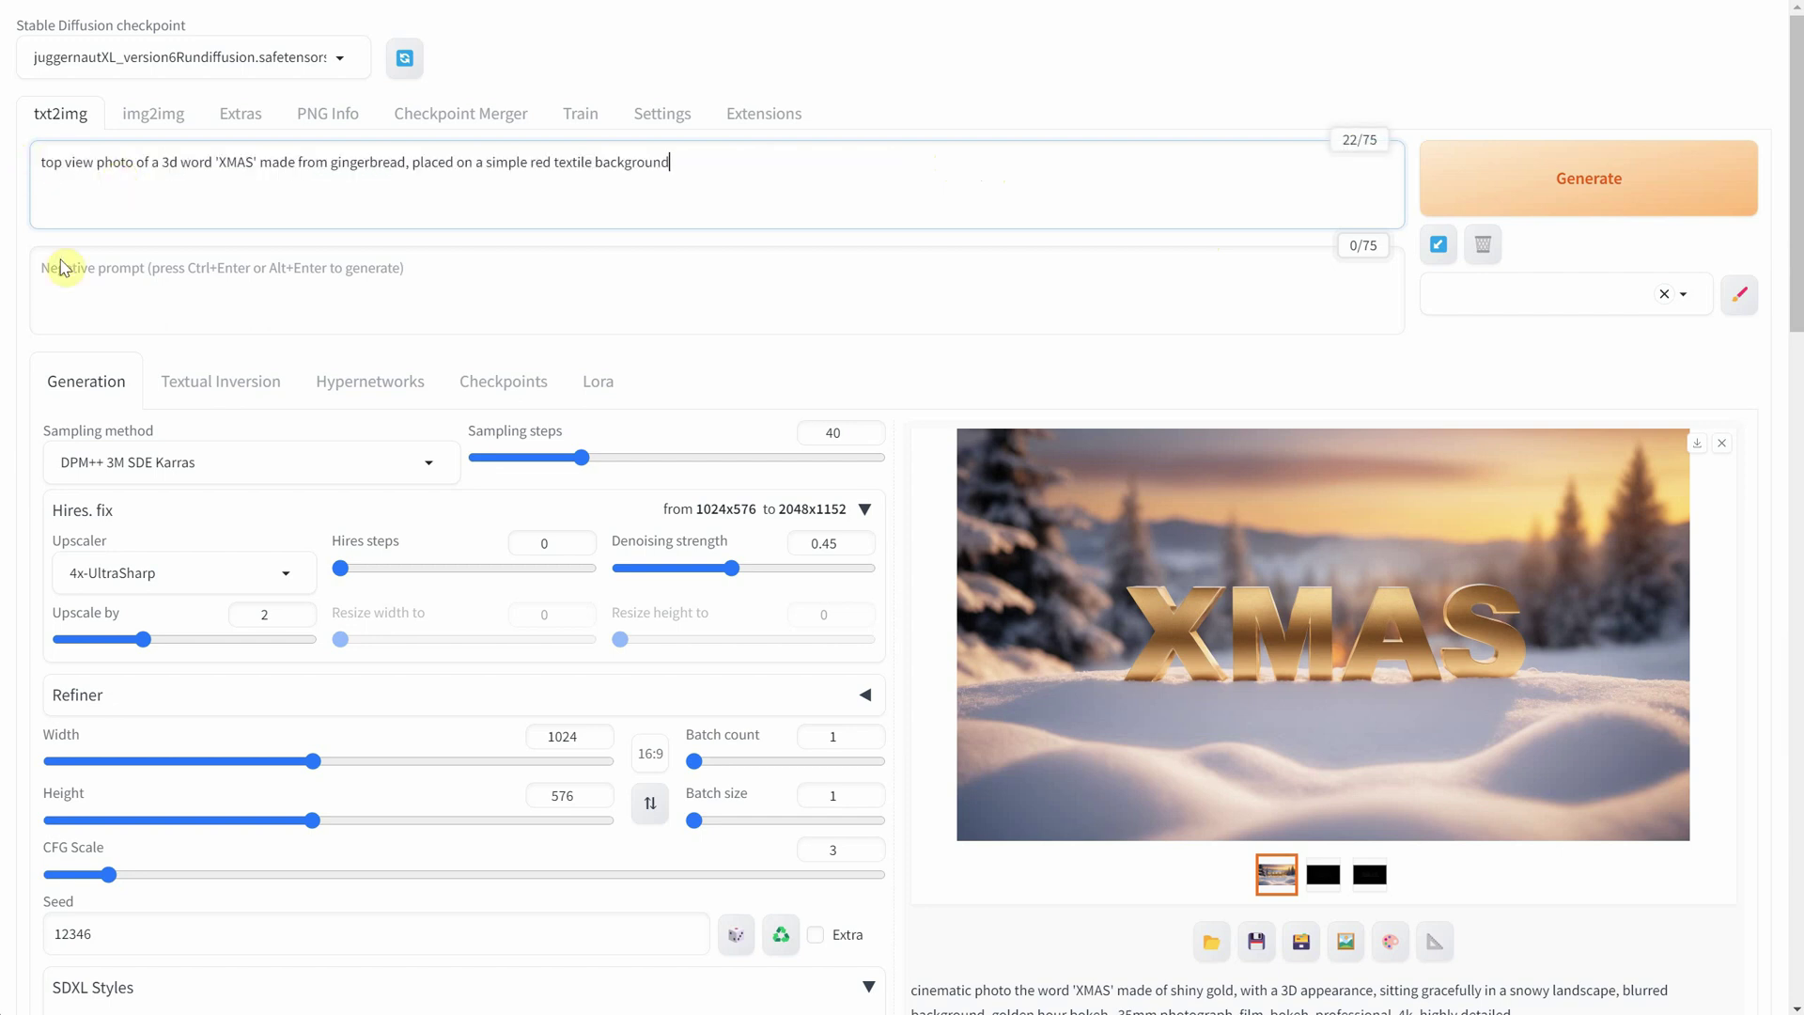
left_click(1522, 185)
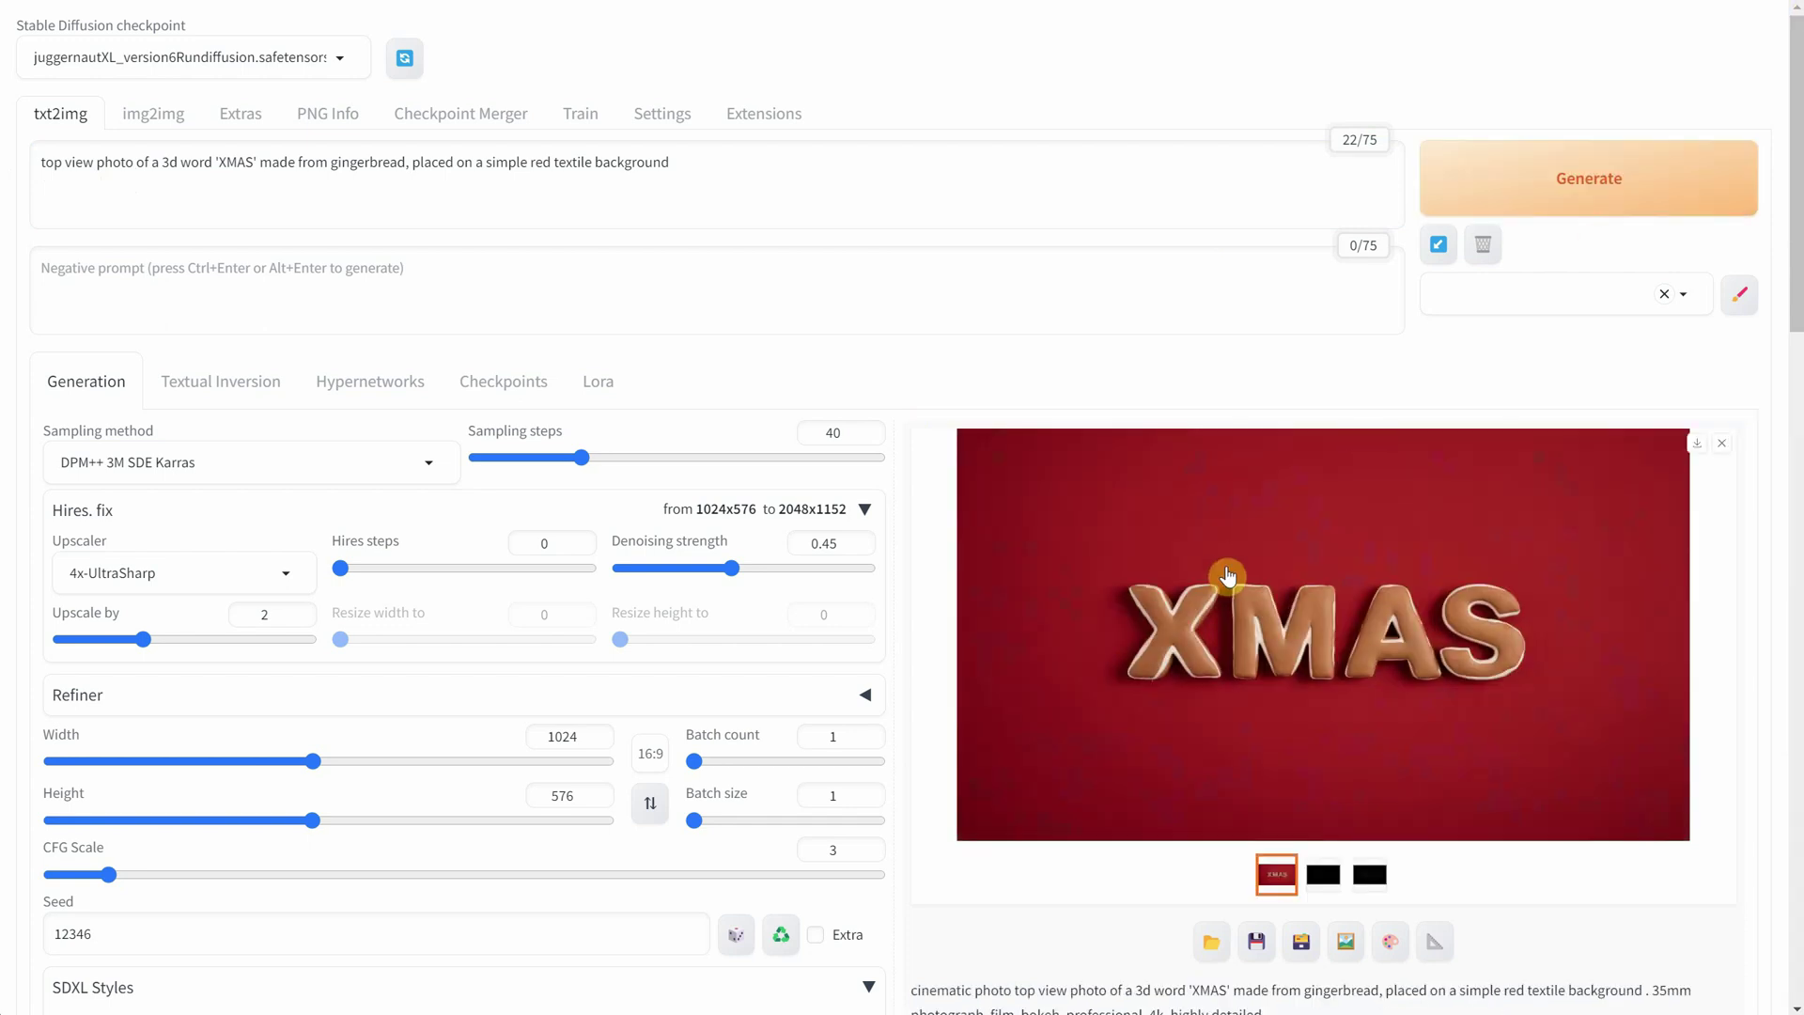
left_click(1275, 611)
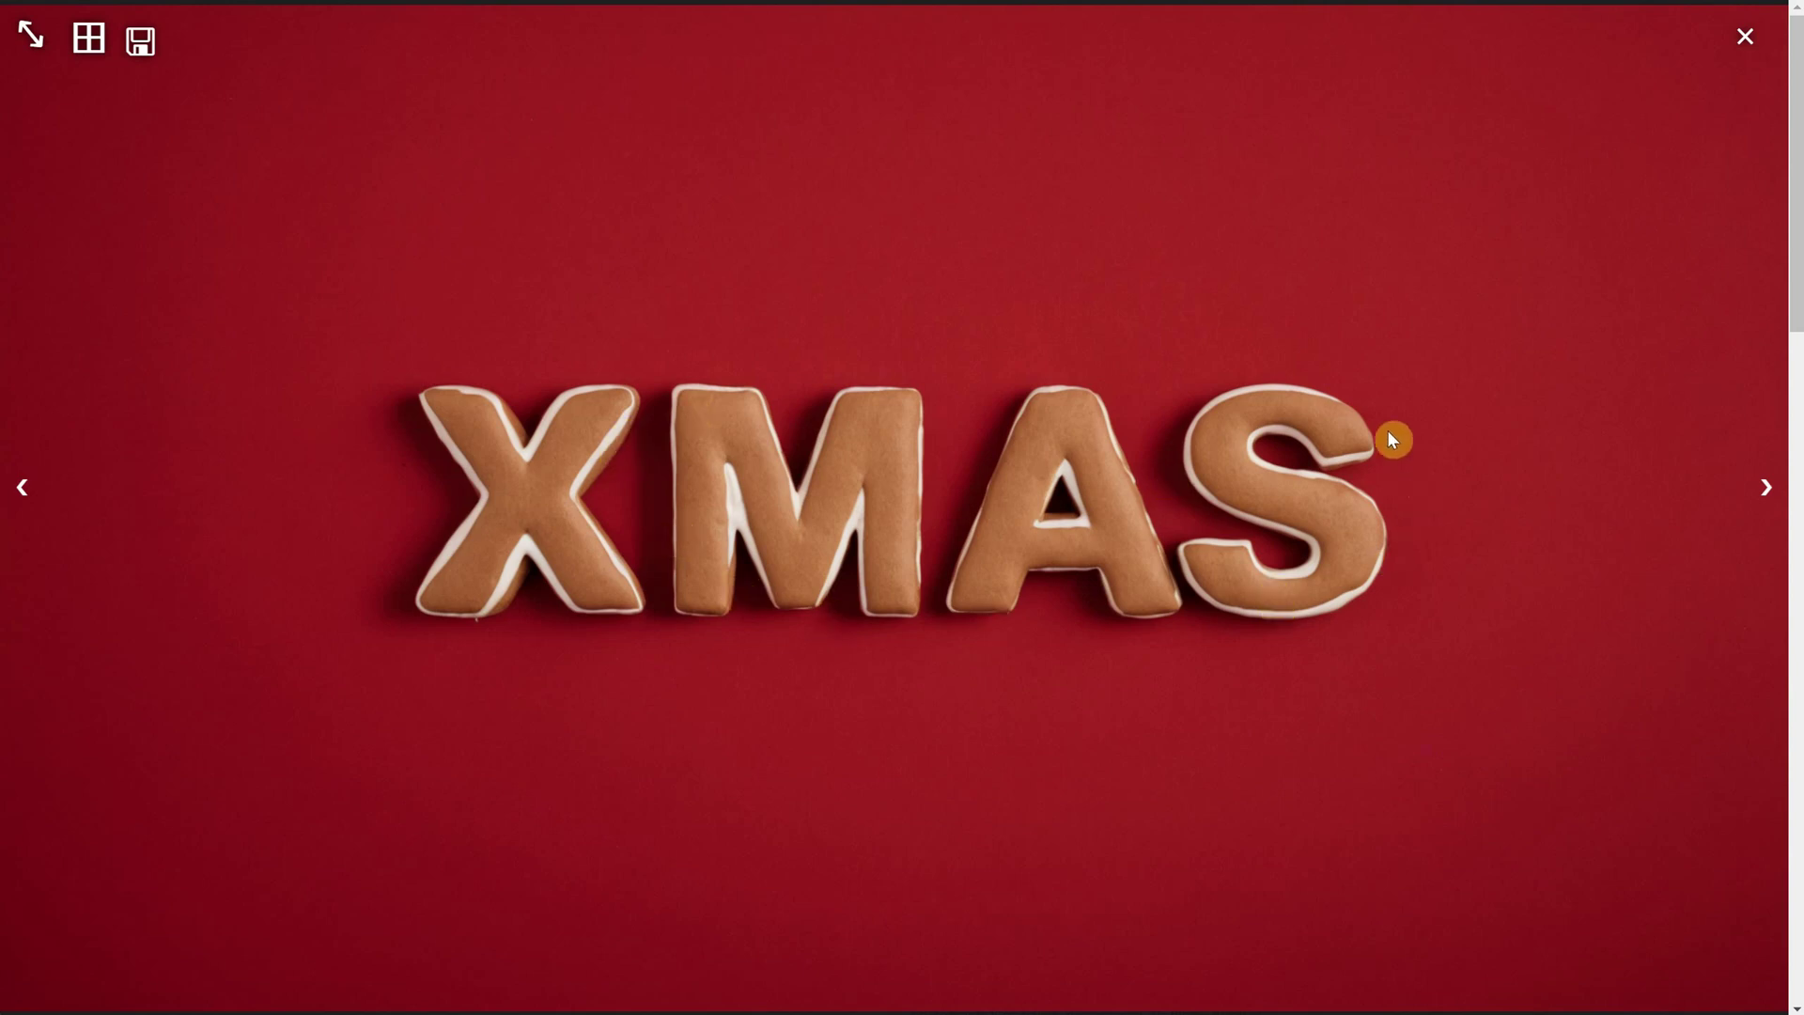
left_click(1745, 45)
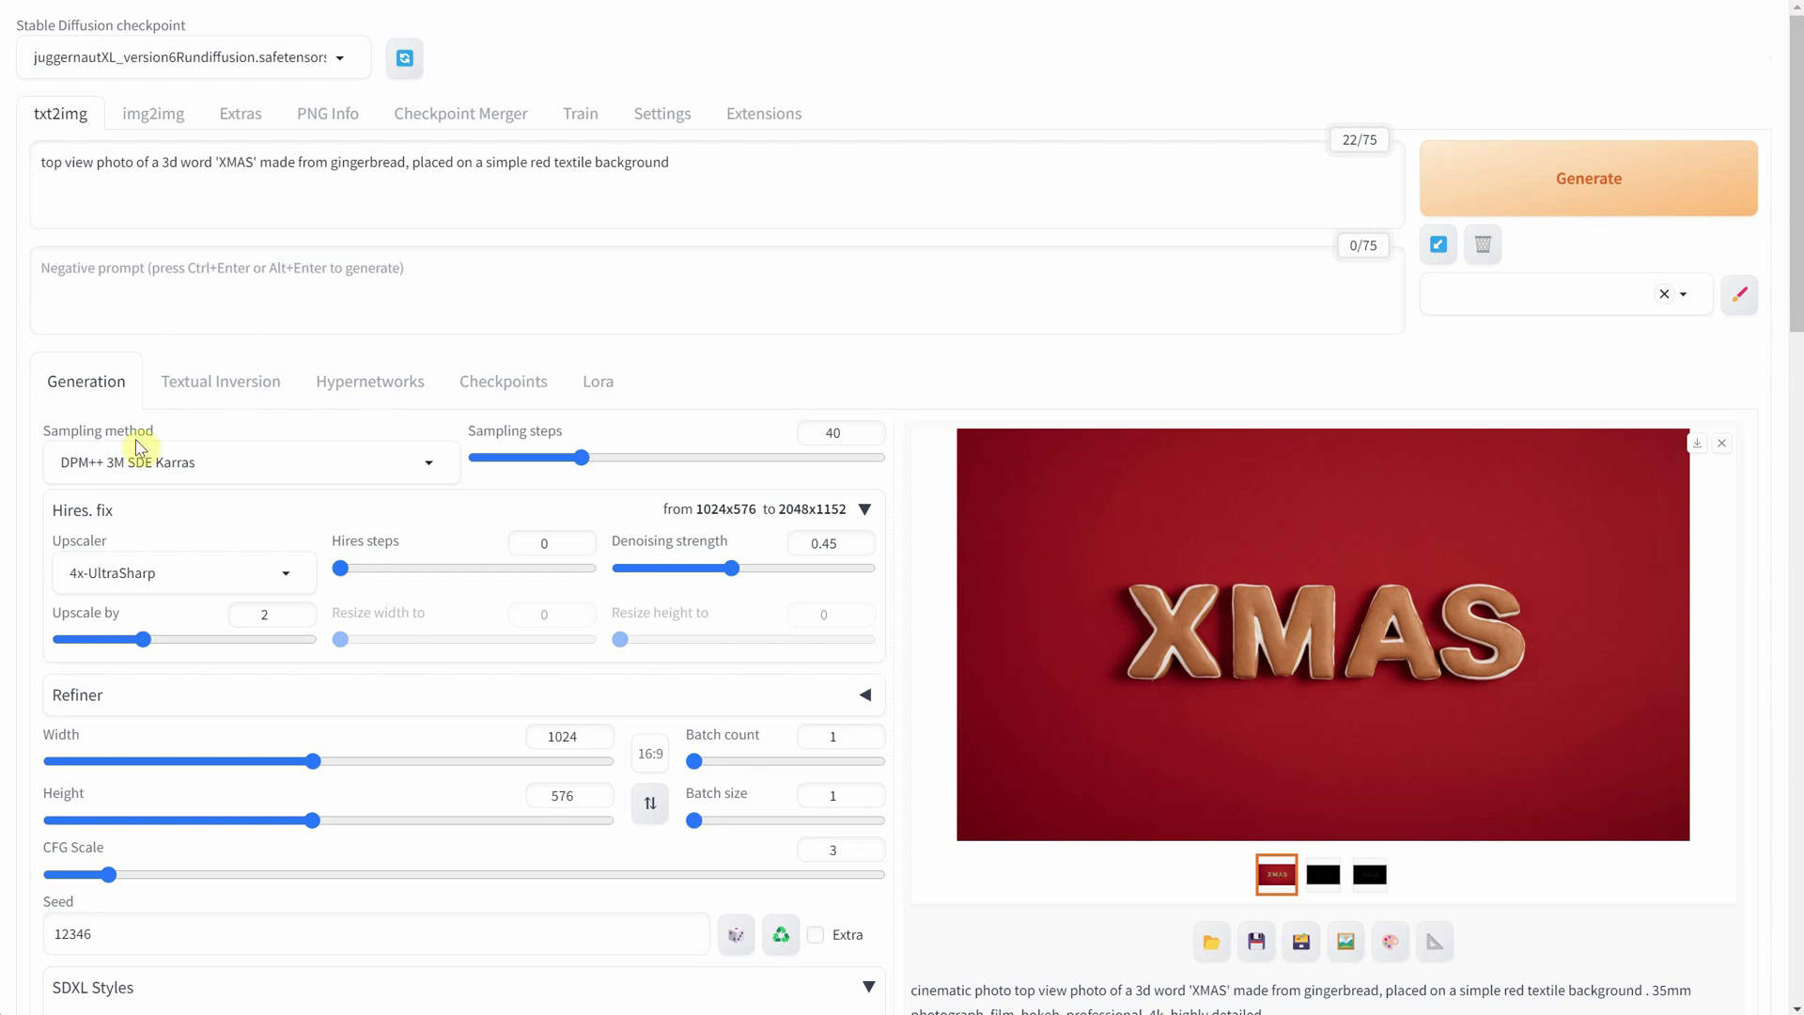
Turn off Hires. fix, swap in the carved-wood log-cabin XMAS prompt, and generate it
left_click(176, 523)
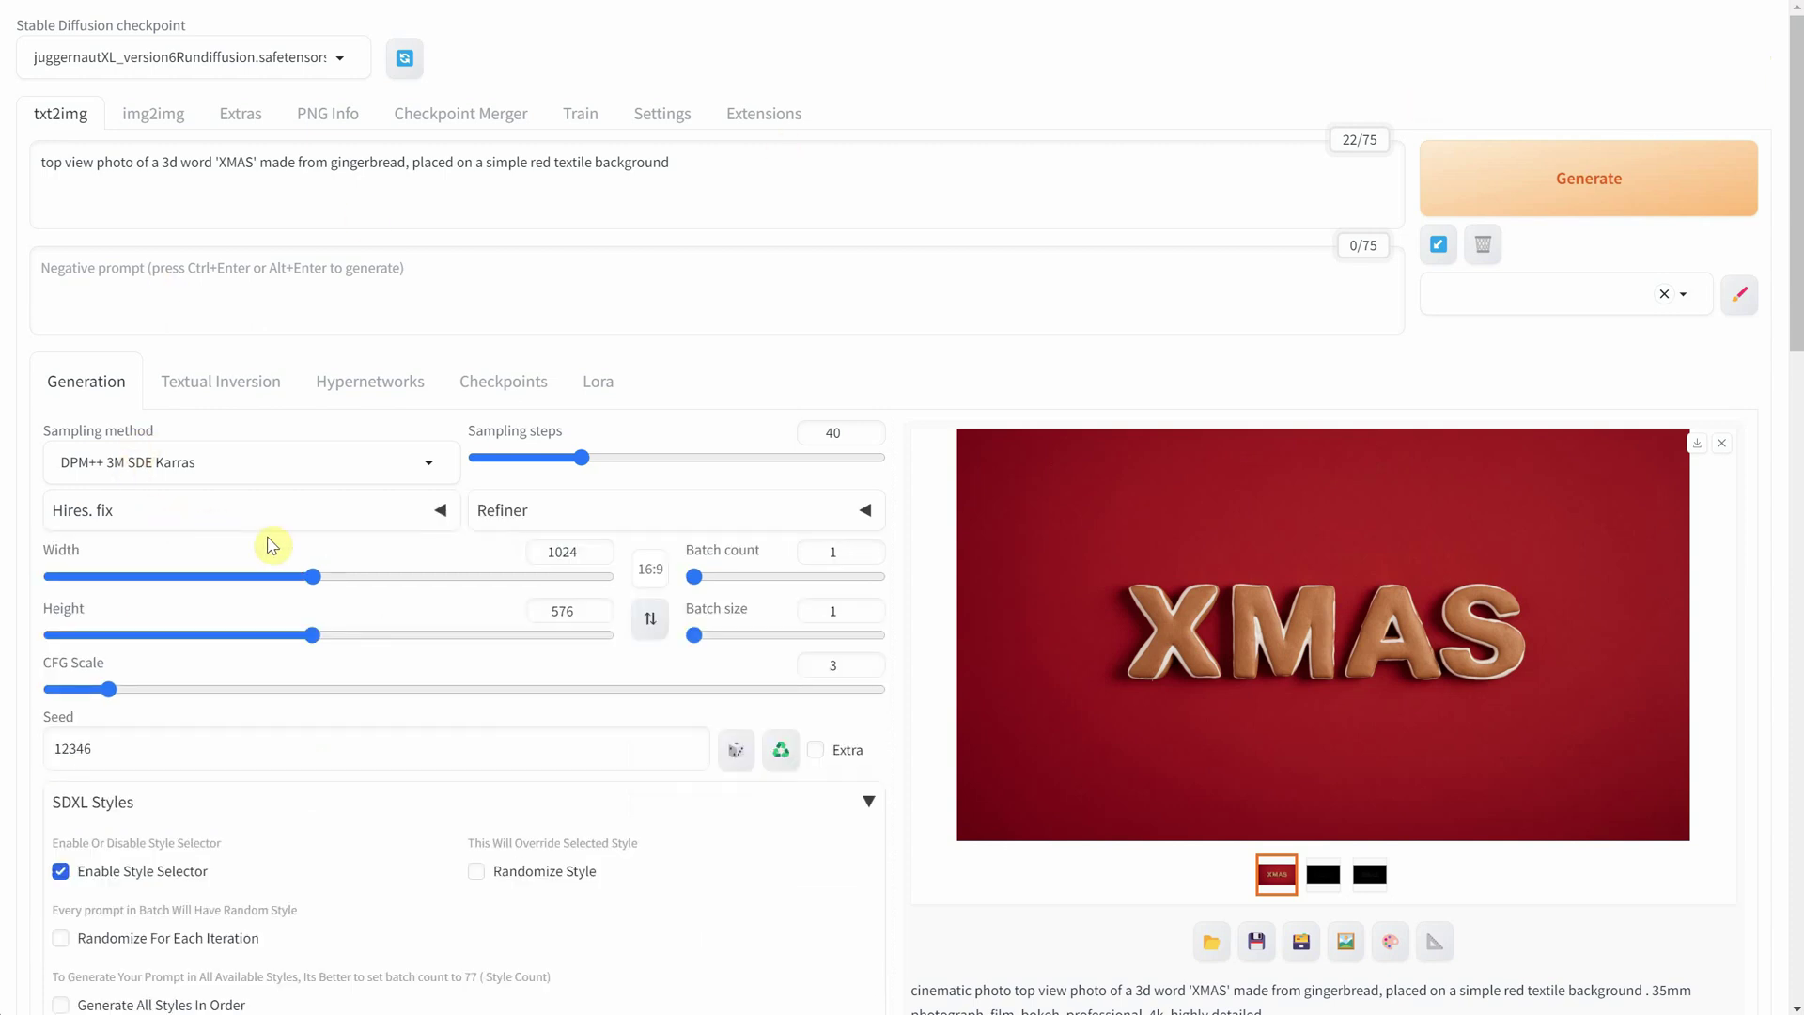
triple_click(838, 176)
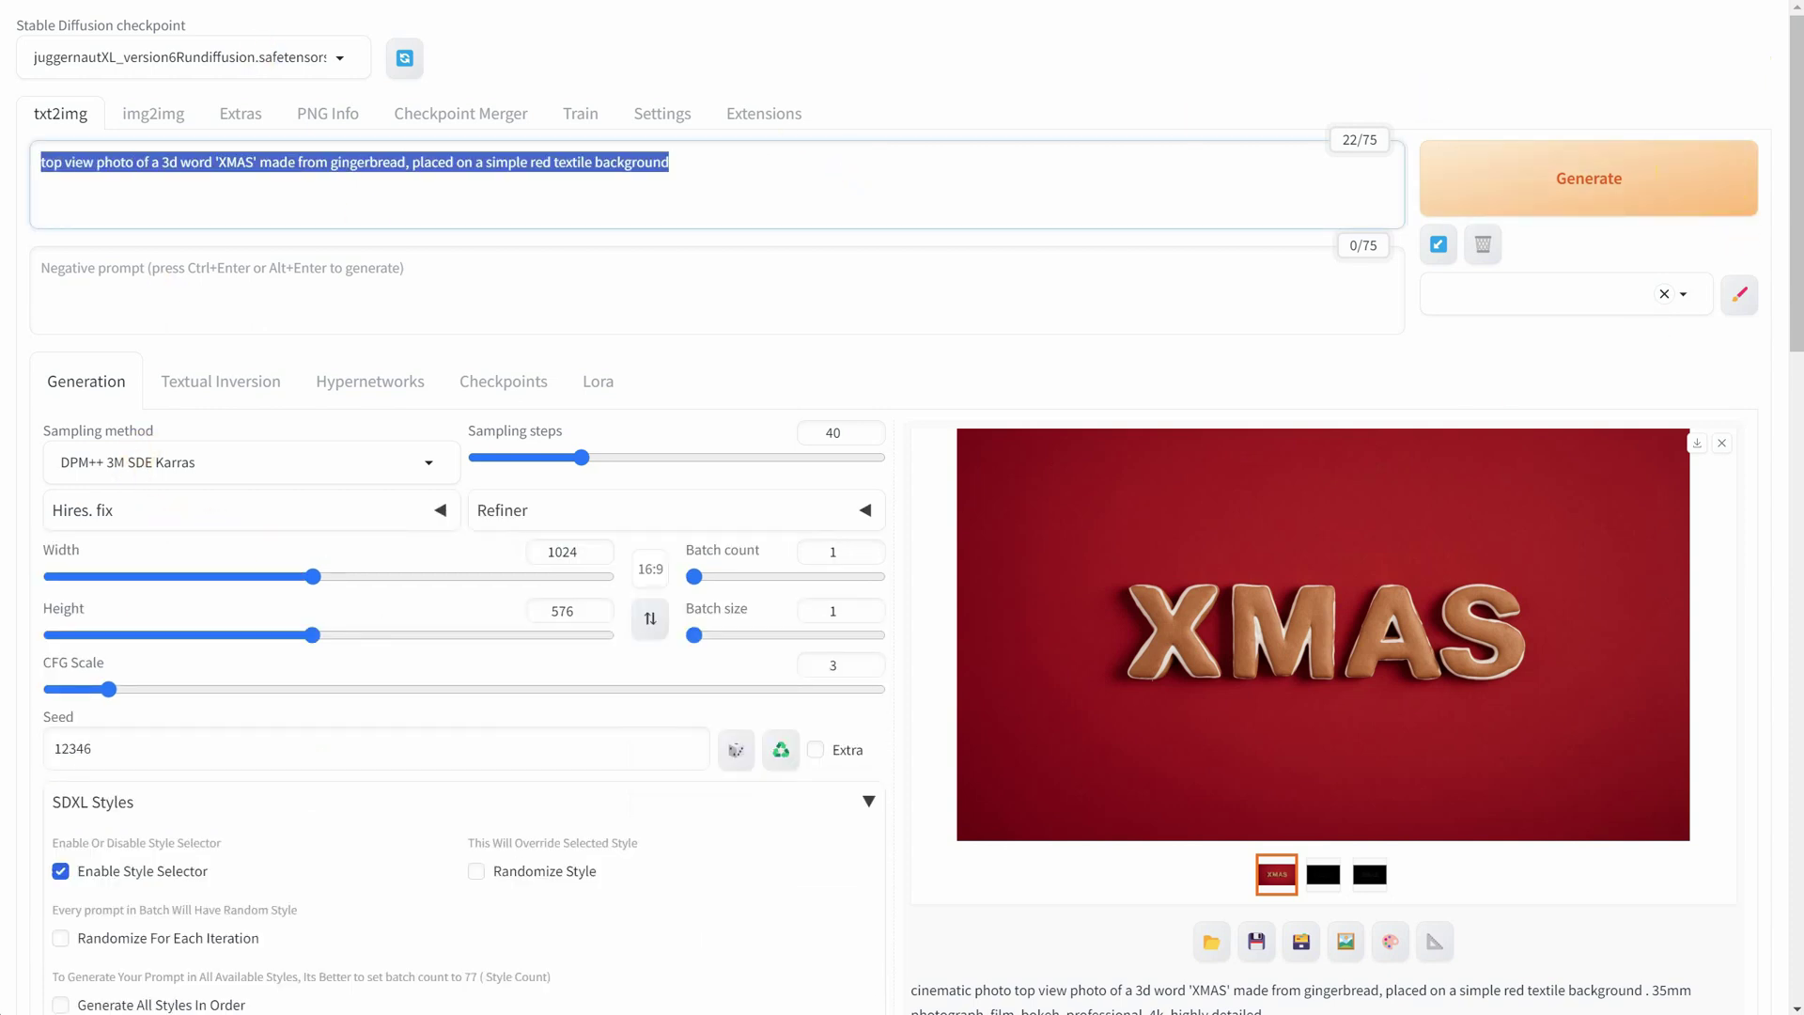
key("BackSpace")
type("Craft 'XMAS' in a three-dimensional wooden style, resembling intricately carved letters in the snow, a cozy log cabin covered in snow in the background, blue hour light, cinematic, epic")
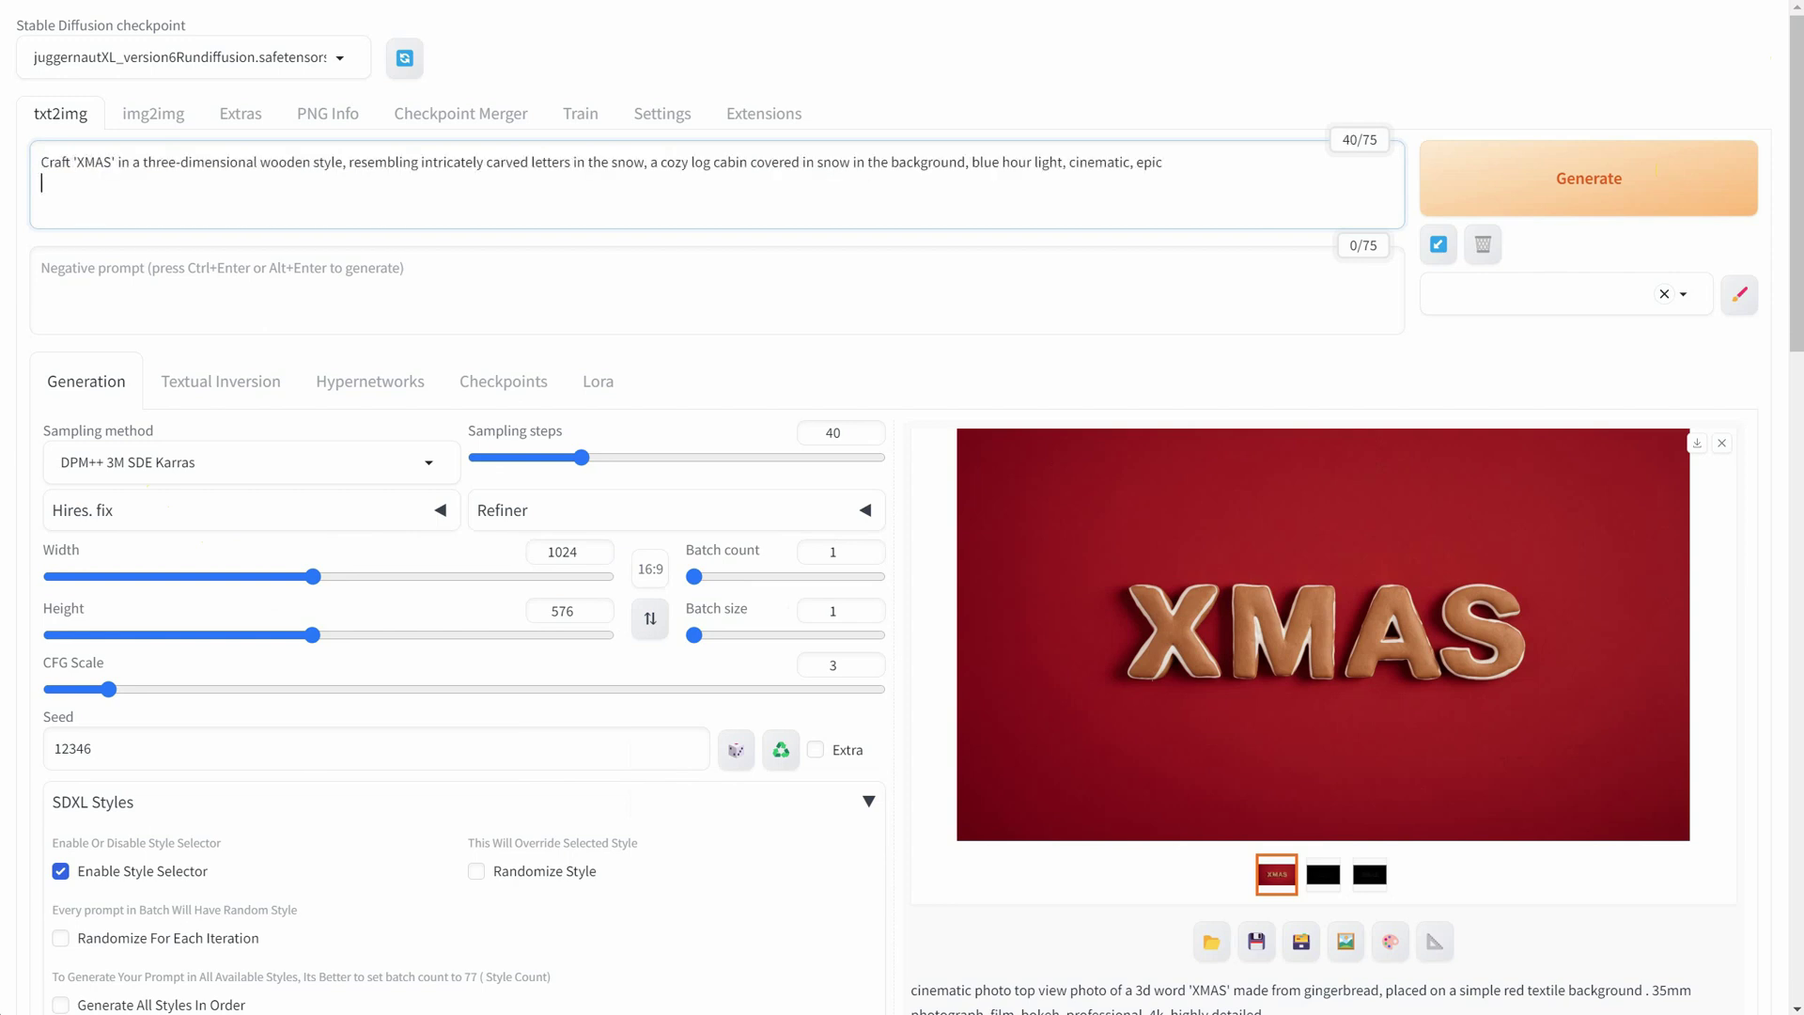
left_click(1491, 178)
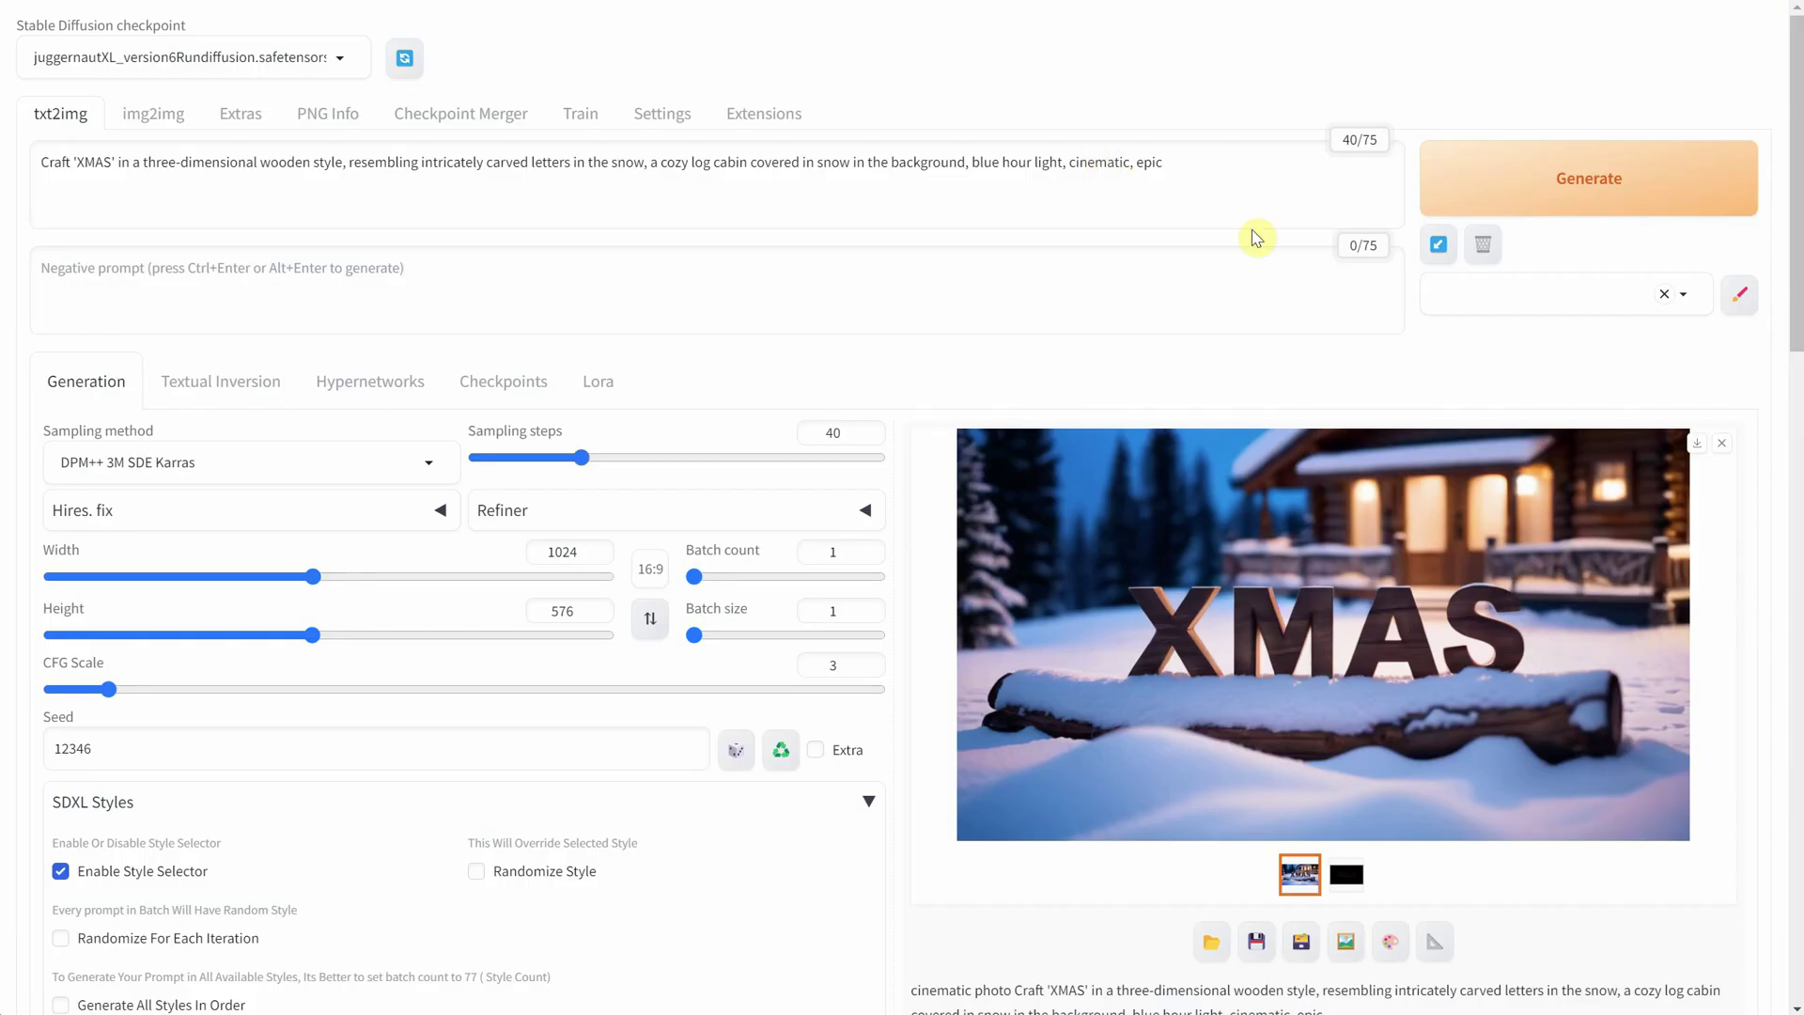
Generate the colourful balloon XMAS image, then load the white-marble museum-hall XMAS prompt
left_click(1232, 187)
type("Design 'XMAS' with 3D letters like colorful balloons sitting in the snow, set against a snowy christmas village in the morning, red green theme, (golden hour:1.3), magical morning, award winning photography")
key("BackSpace")
left_click(1524, 183)
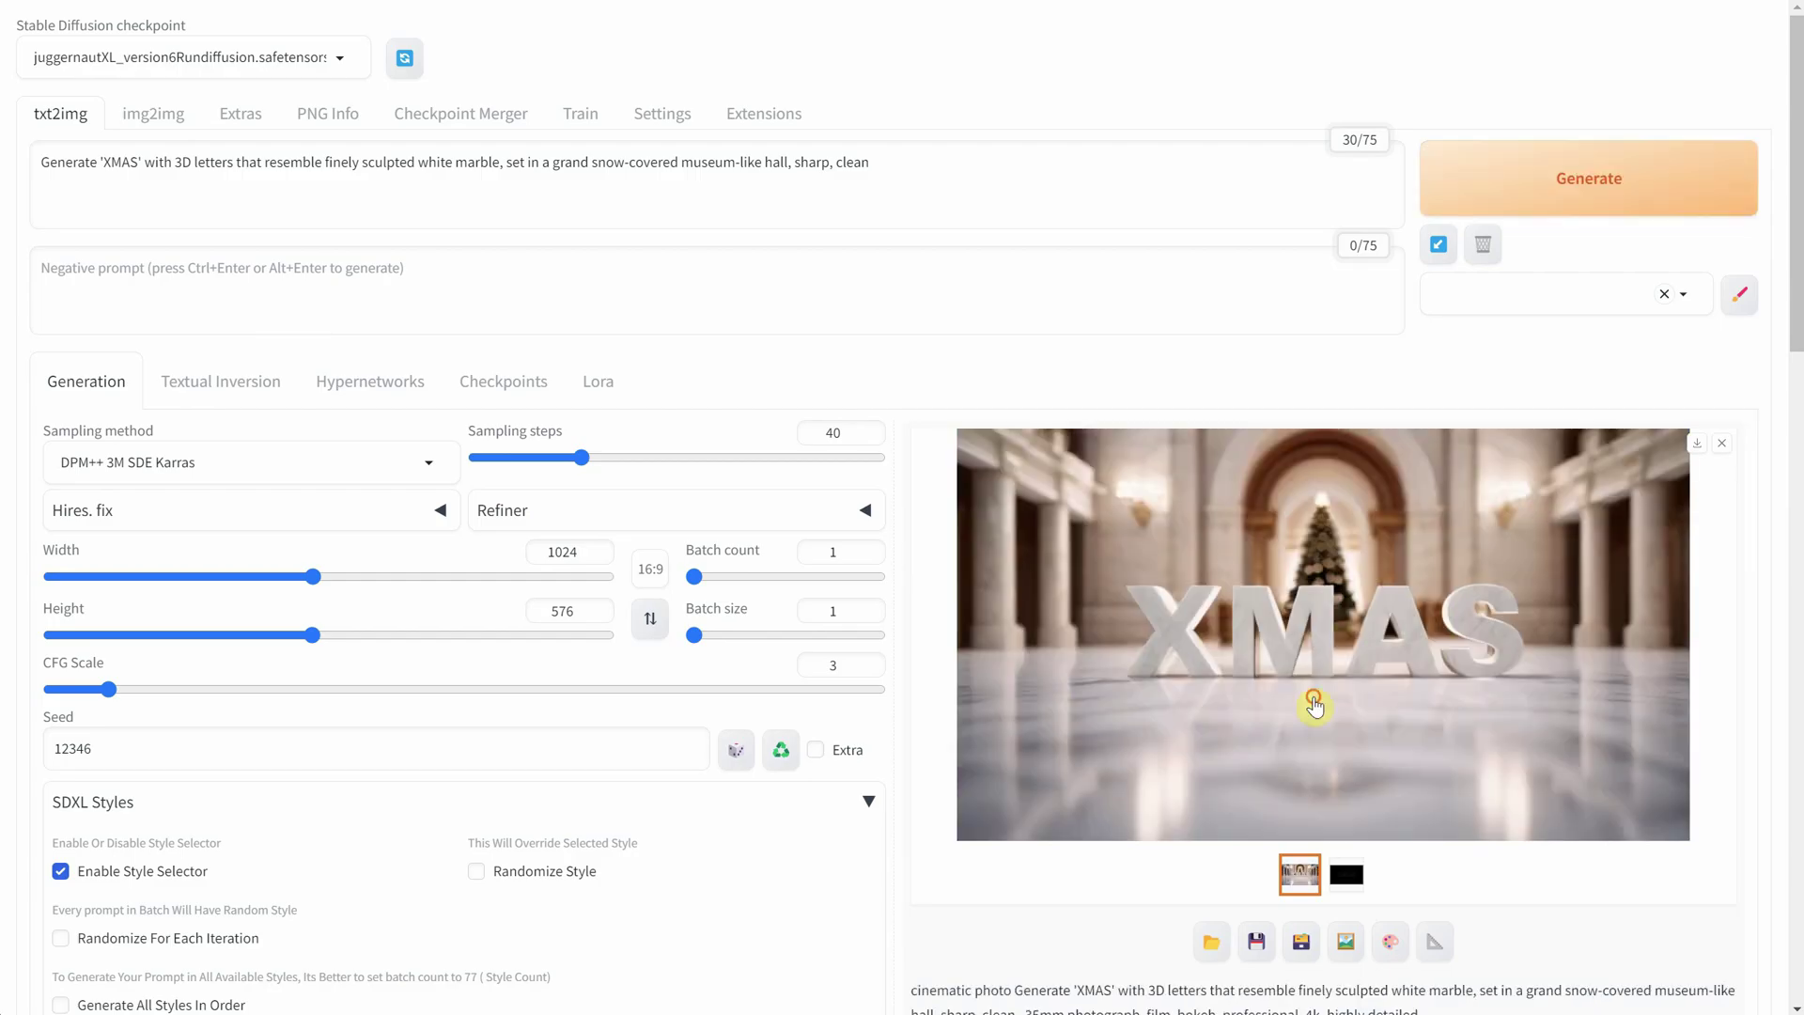
Preview the marble XMAS image, then generate and preview the candy-cane XMAS image
left_click(1314, 704)
key("Escape")
left_click(225, 188)
key("ctrl+a")
type("top view photo of a 3D word 'XMAS' made from glossy round candy canes,( simple clean snow texture background:1.1), award winning minimalist food photography")
left_click(1595, 185)
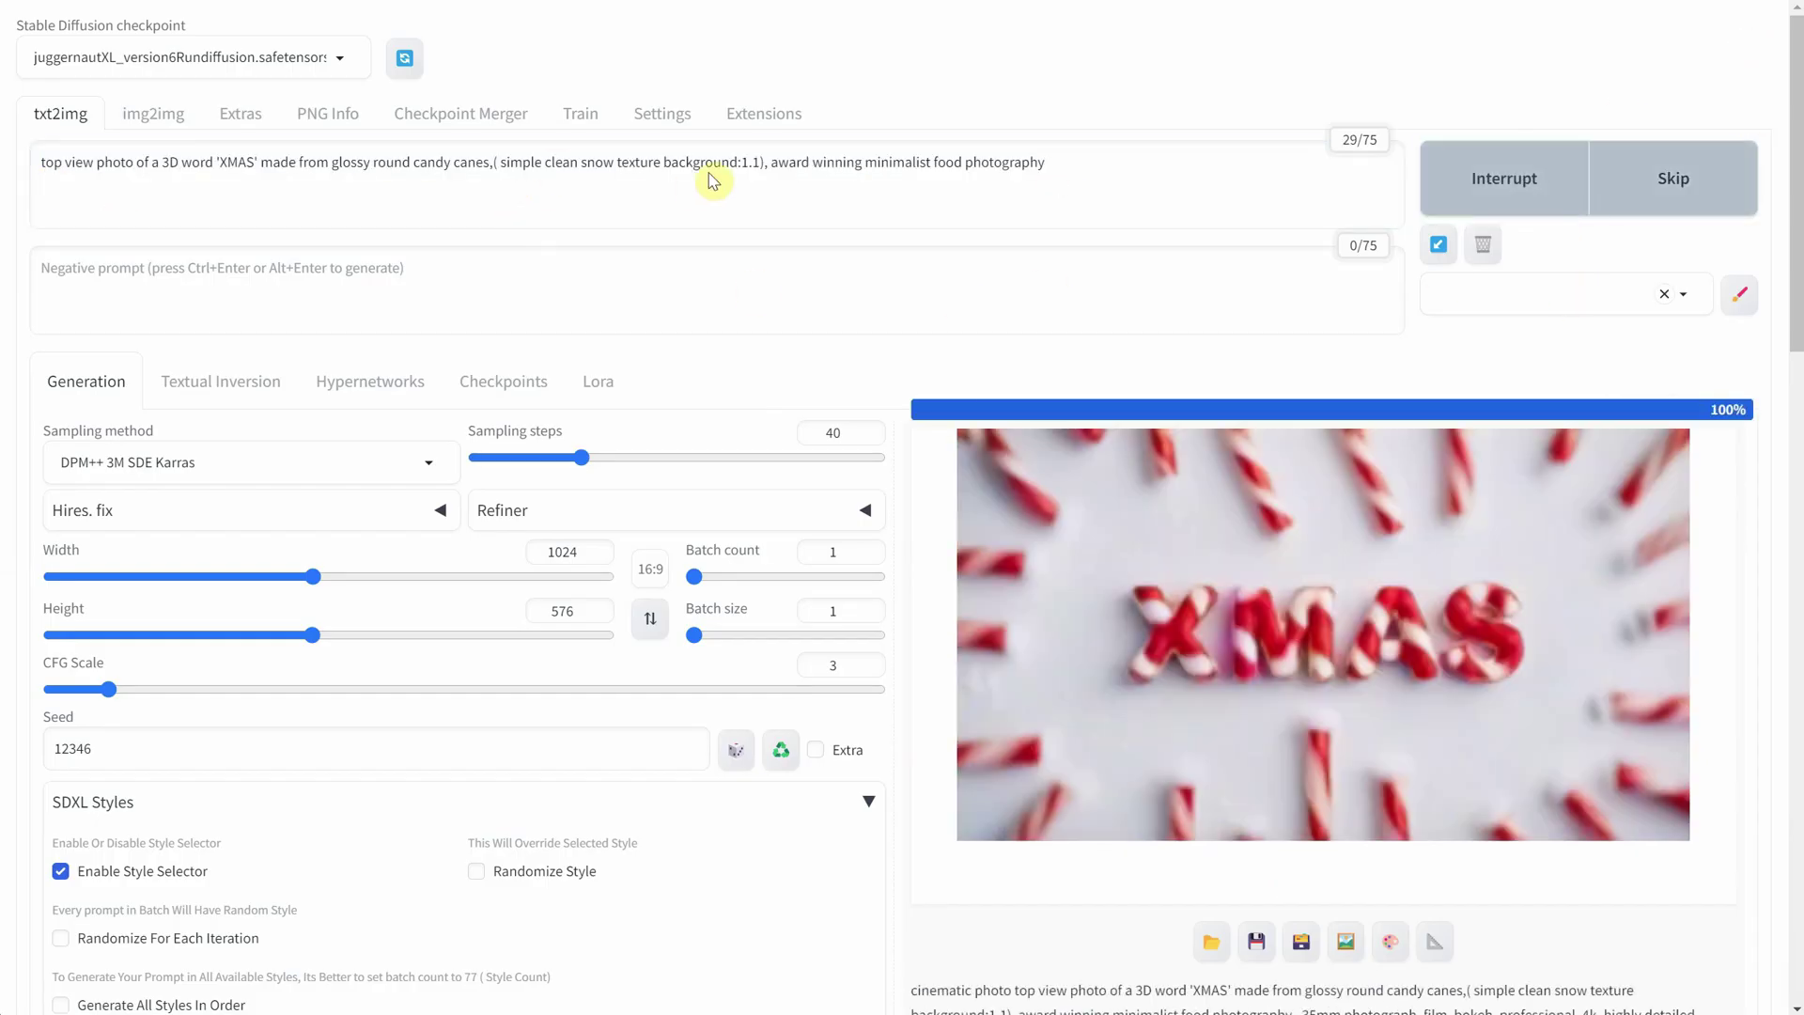
left_click(1259, 607)
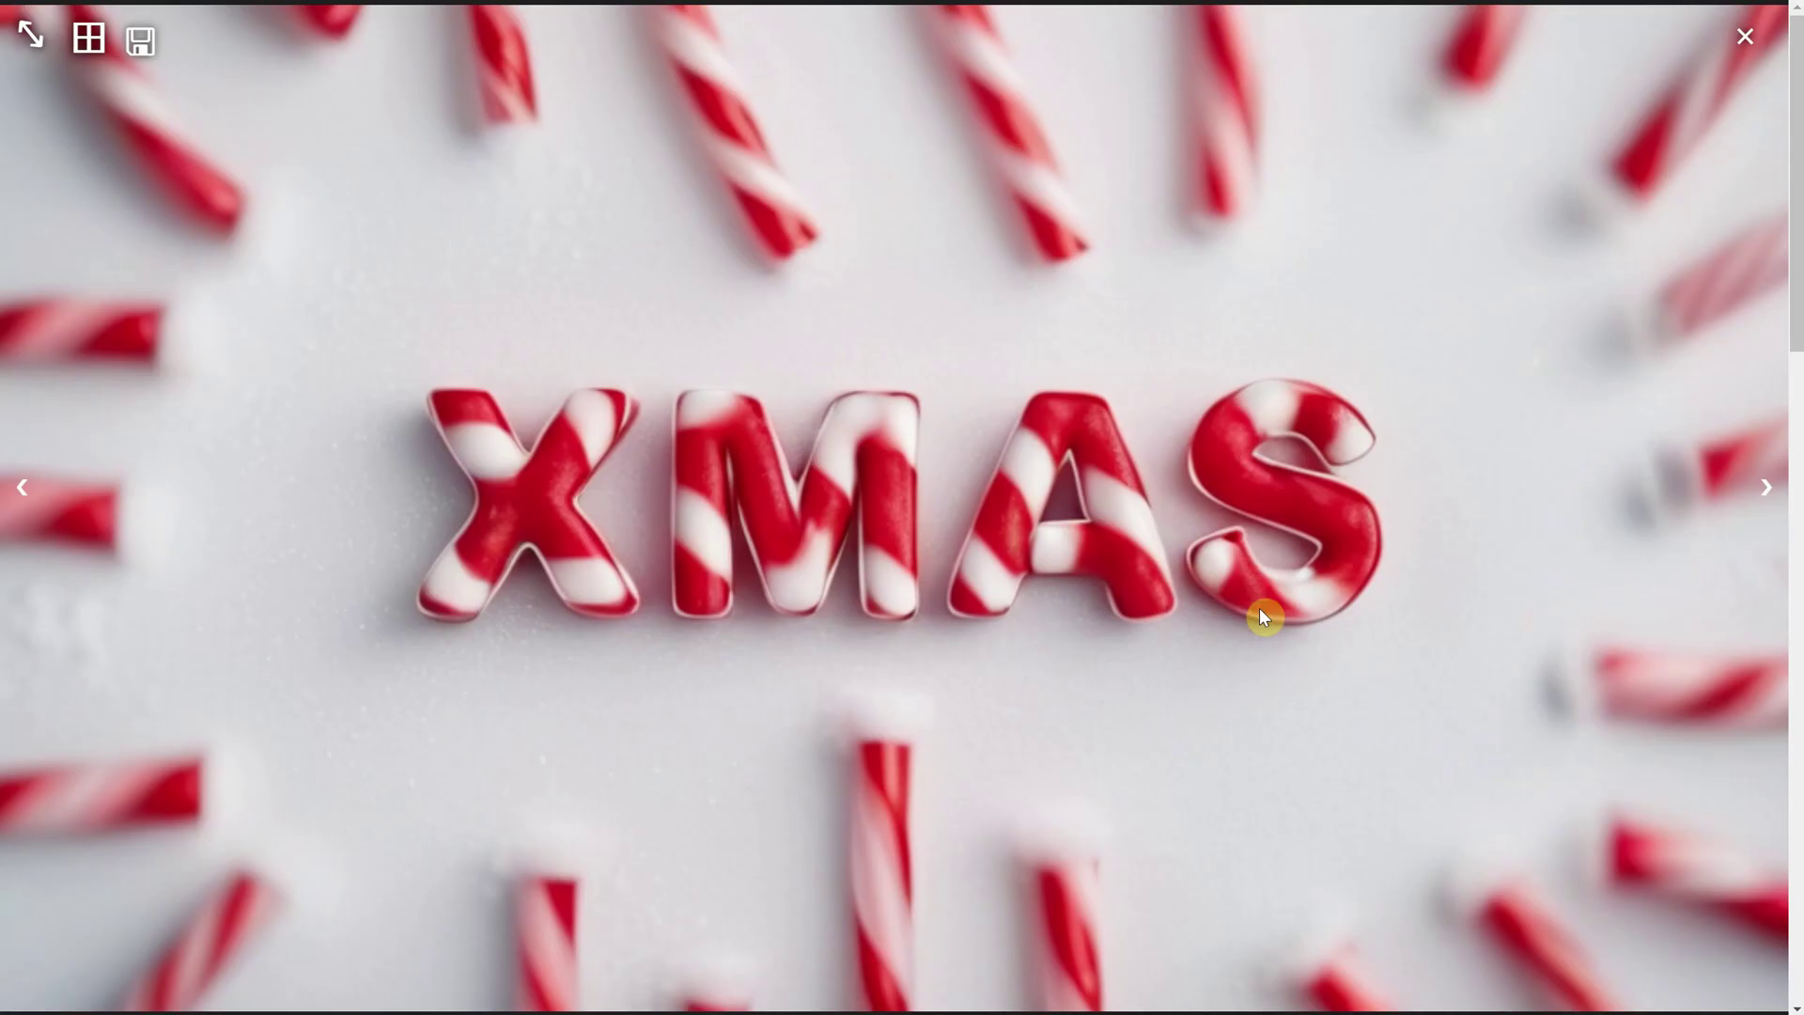
left_click(1741, 54)
Replace the prompt with the origami XMAS prompt, generate it, and preview the result
left_click(1297, 198)
key("ctrl+a")
type("Craft 'XMAS' in an origami-style 3D design, with intricately folded letters, set in a serene paper snowscape, white, green, red, studio light, bright and airy")
left_click(1503, 177)
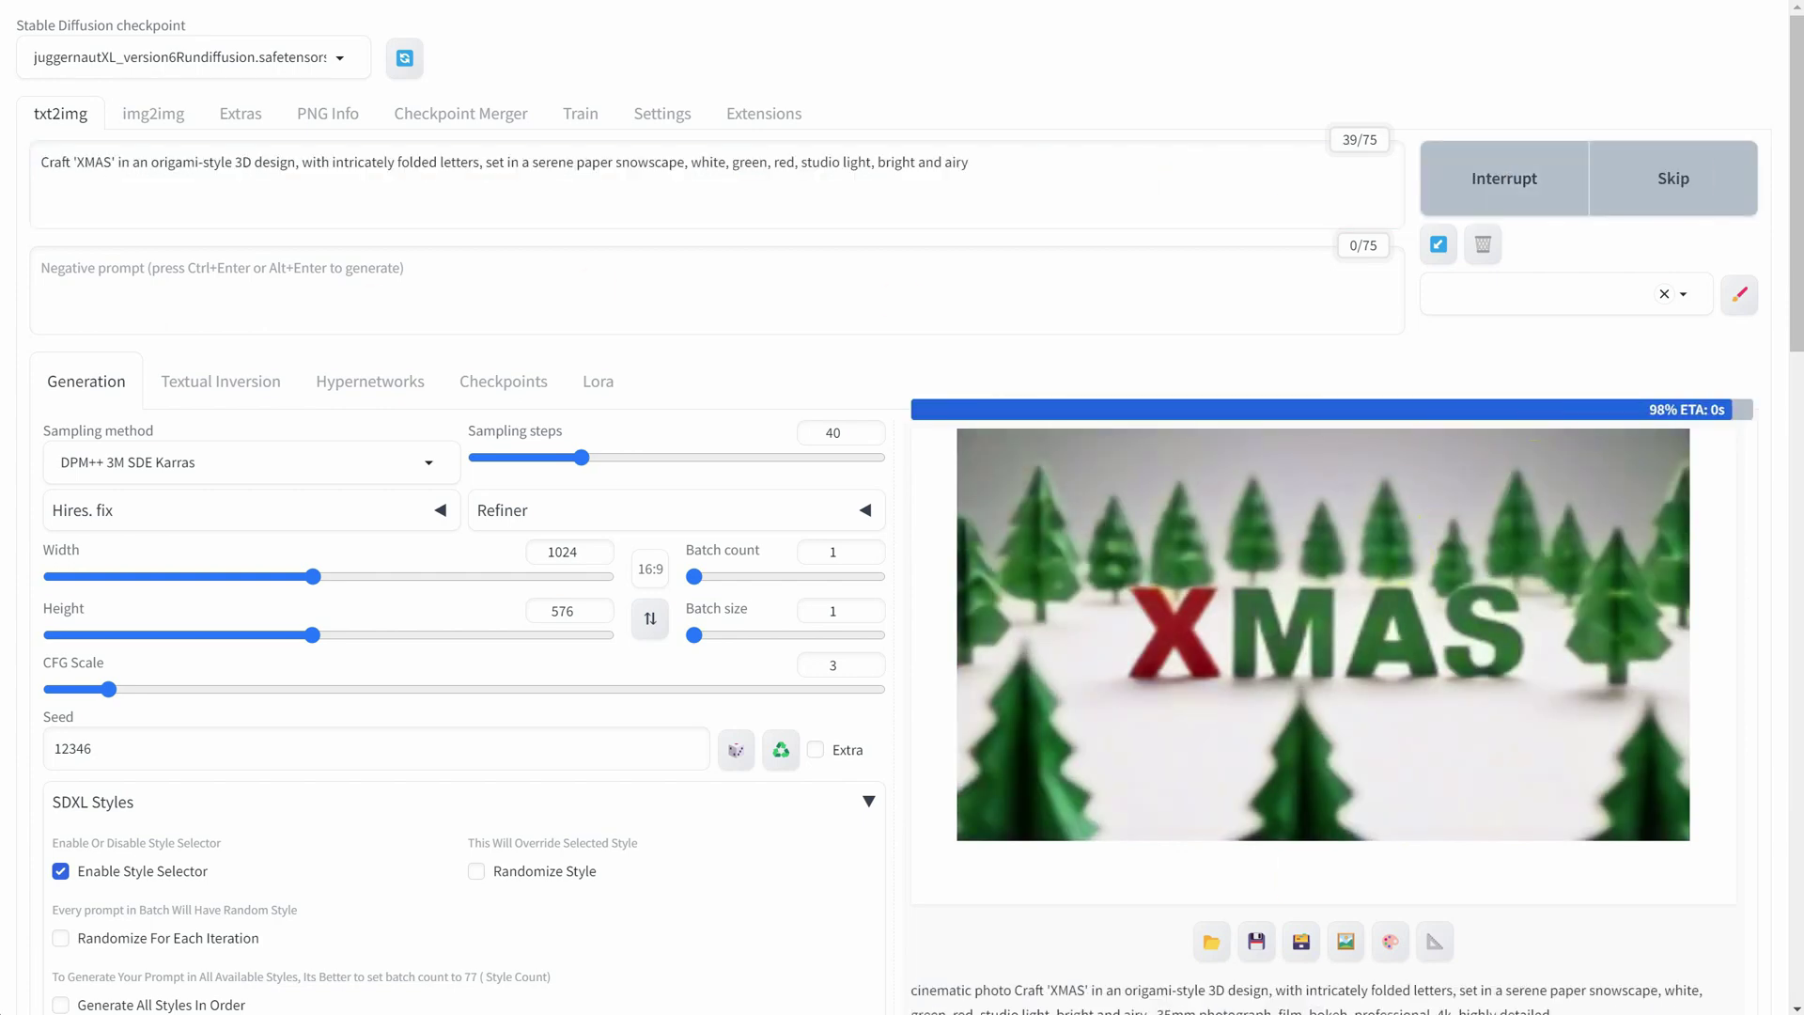
left_click(1417, 669)
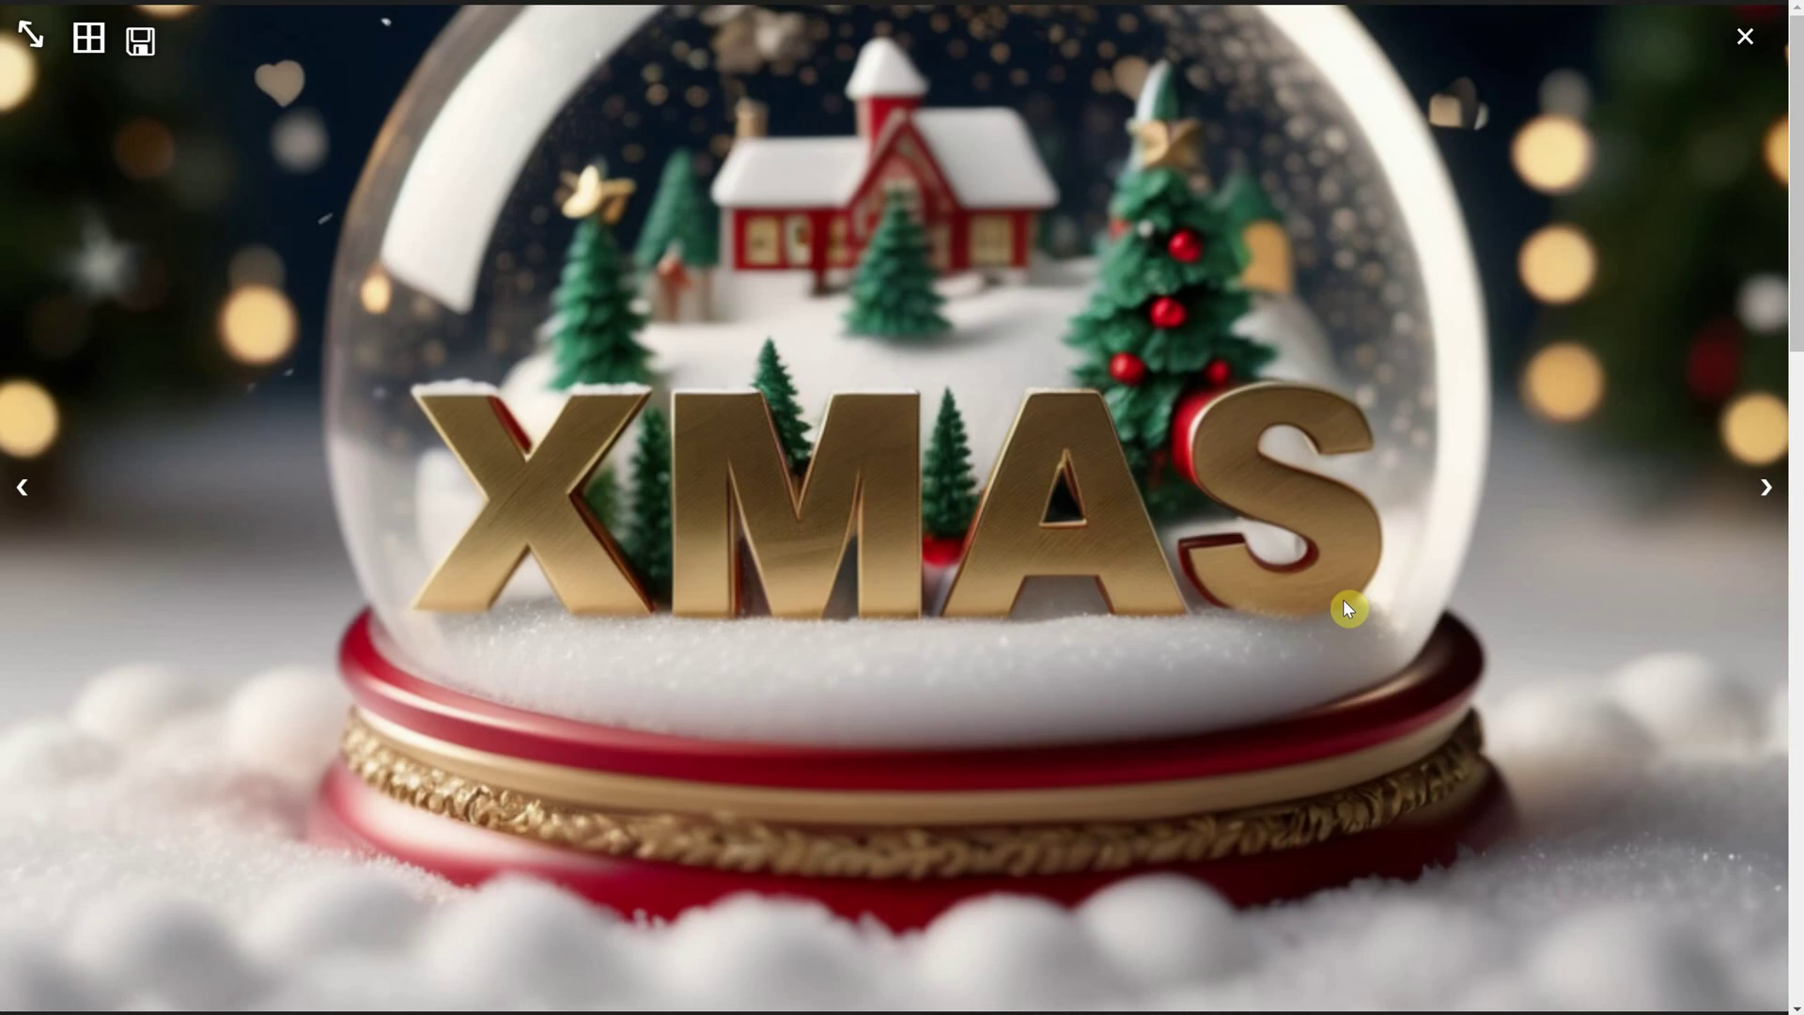
left_click(1749, 45)
Generate the Christmas gingerbread-bakery XMAS image and preview it full-size
left_click(959, 165)
key("ctrl+a")
type("Craft 'XMAS' with 3D letters set in a charming Christmas bakery, with gingerbread cookies, cupcakes, and snowy confections, award winning photo")
key("ctrl+Return")
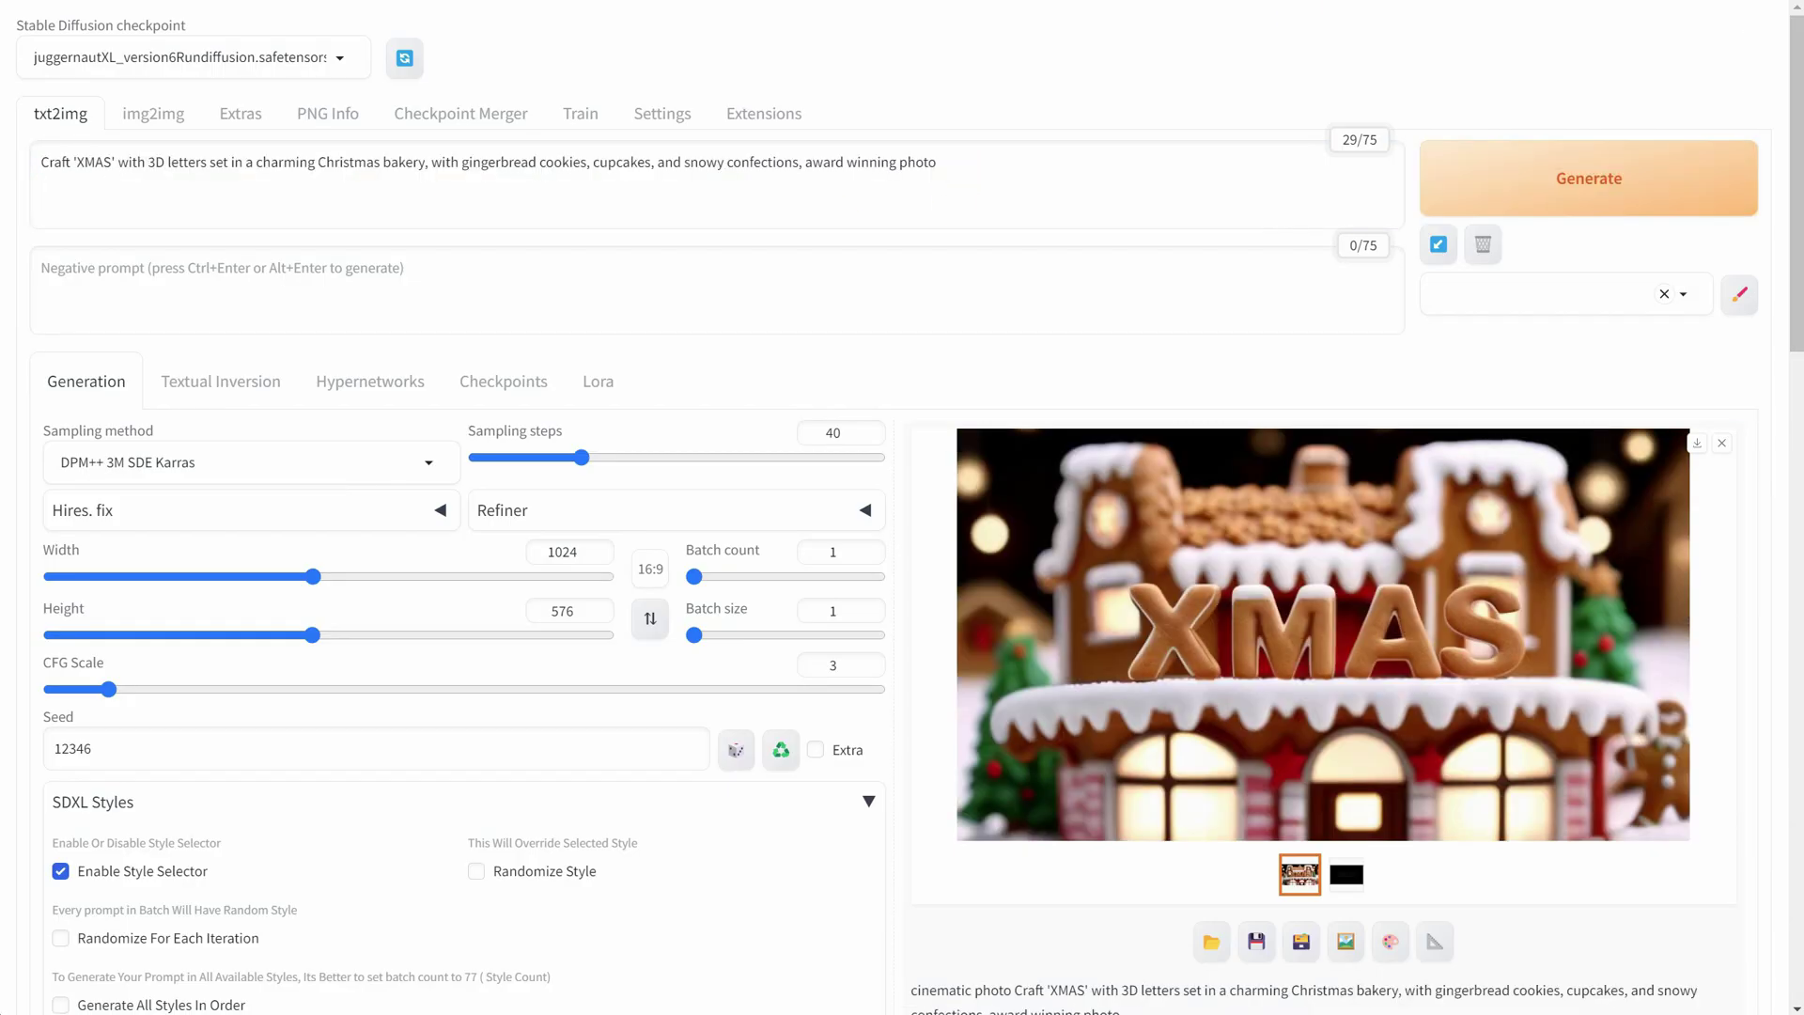
left_click(1397, 504)
key("Escape")
Generate the winter-forest ice-letters XMAS image and select the prompt for the gift-box version
key("ctrl+a")
type("the word 'XMAS' made from (3D ice letters:1.2) situated in a magical winter forest, where woodland holiday magic abound, sparkles, enchanted, (golden purple blue hour:1.3), award winning photography")
left_click(1606, 185)
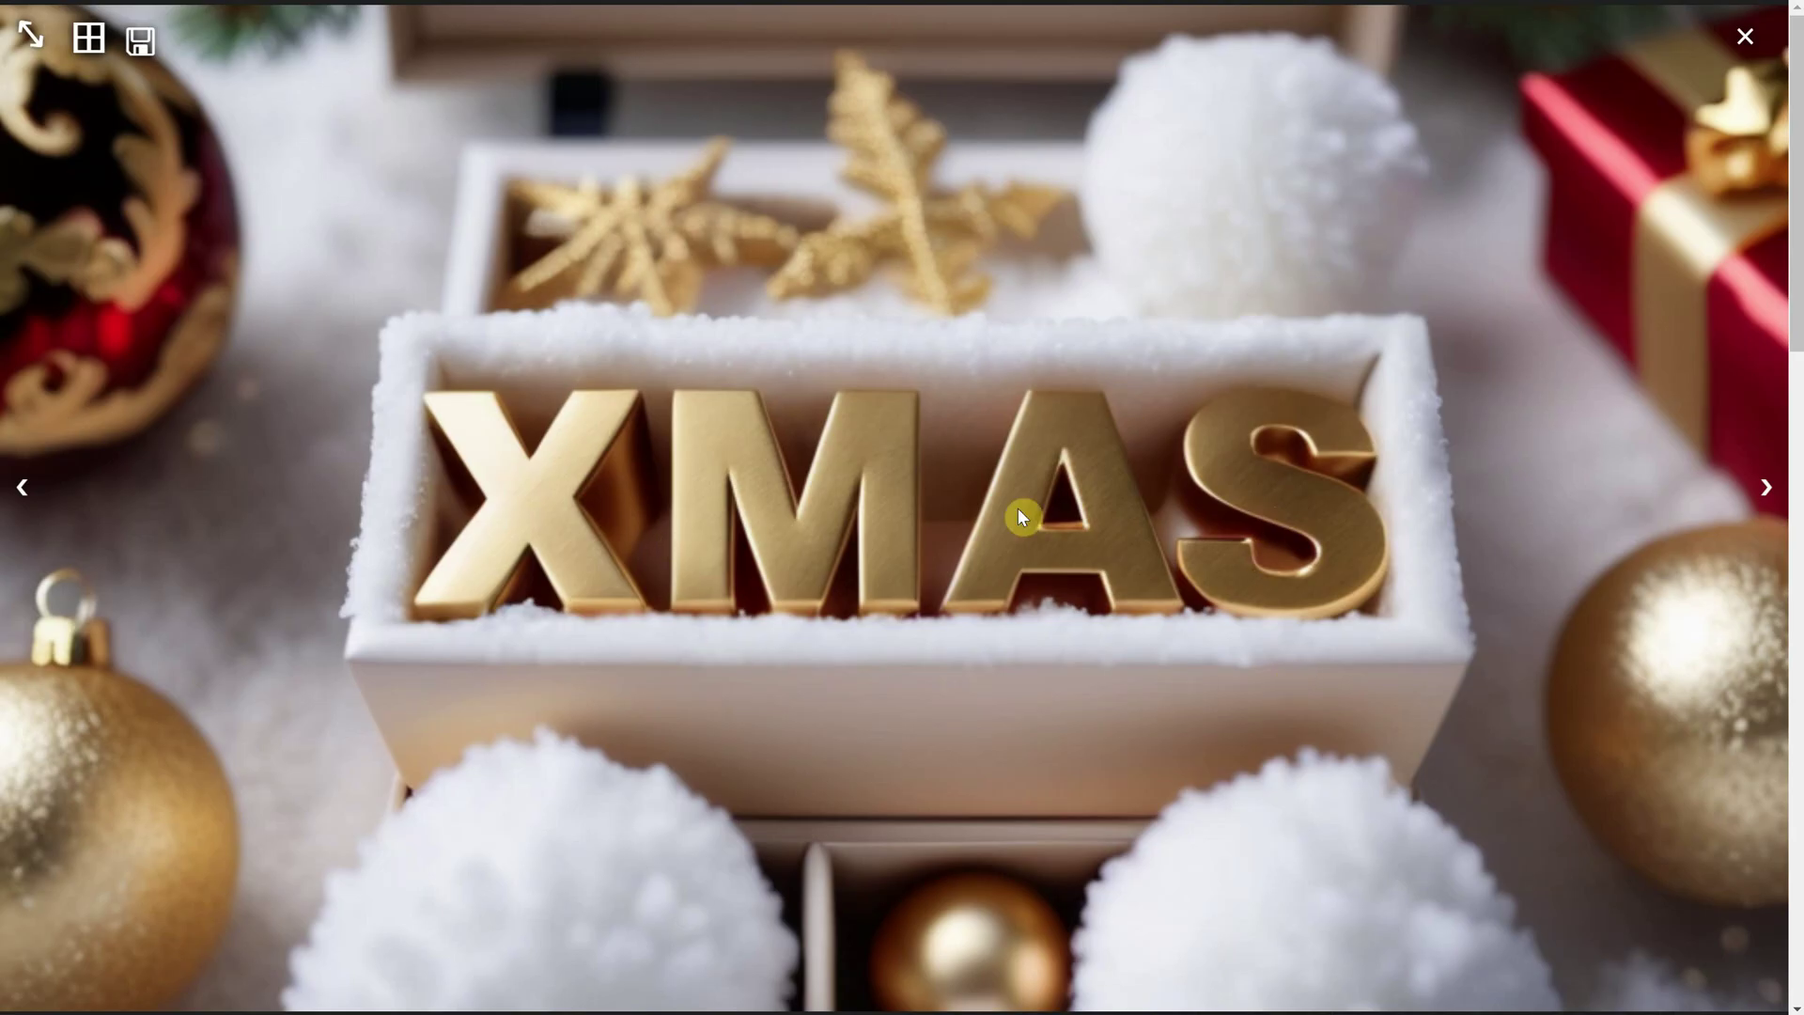
key("Escape")
left_click(1188, 169)
key("ctrl+a")
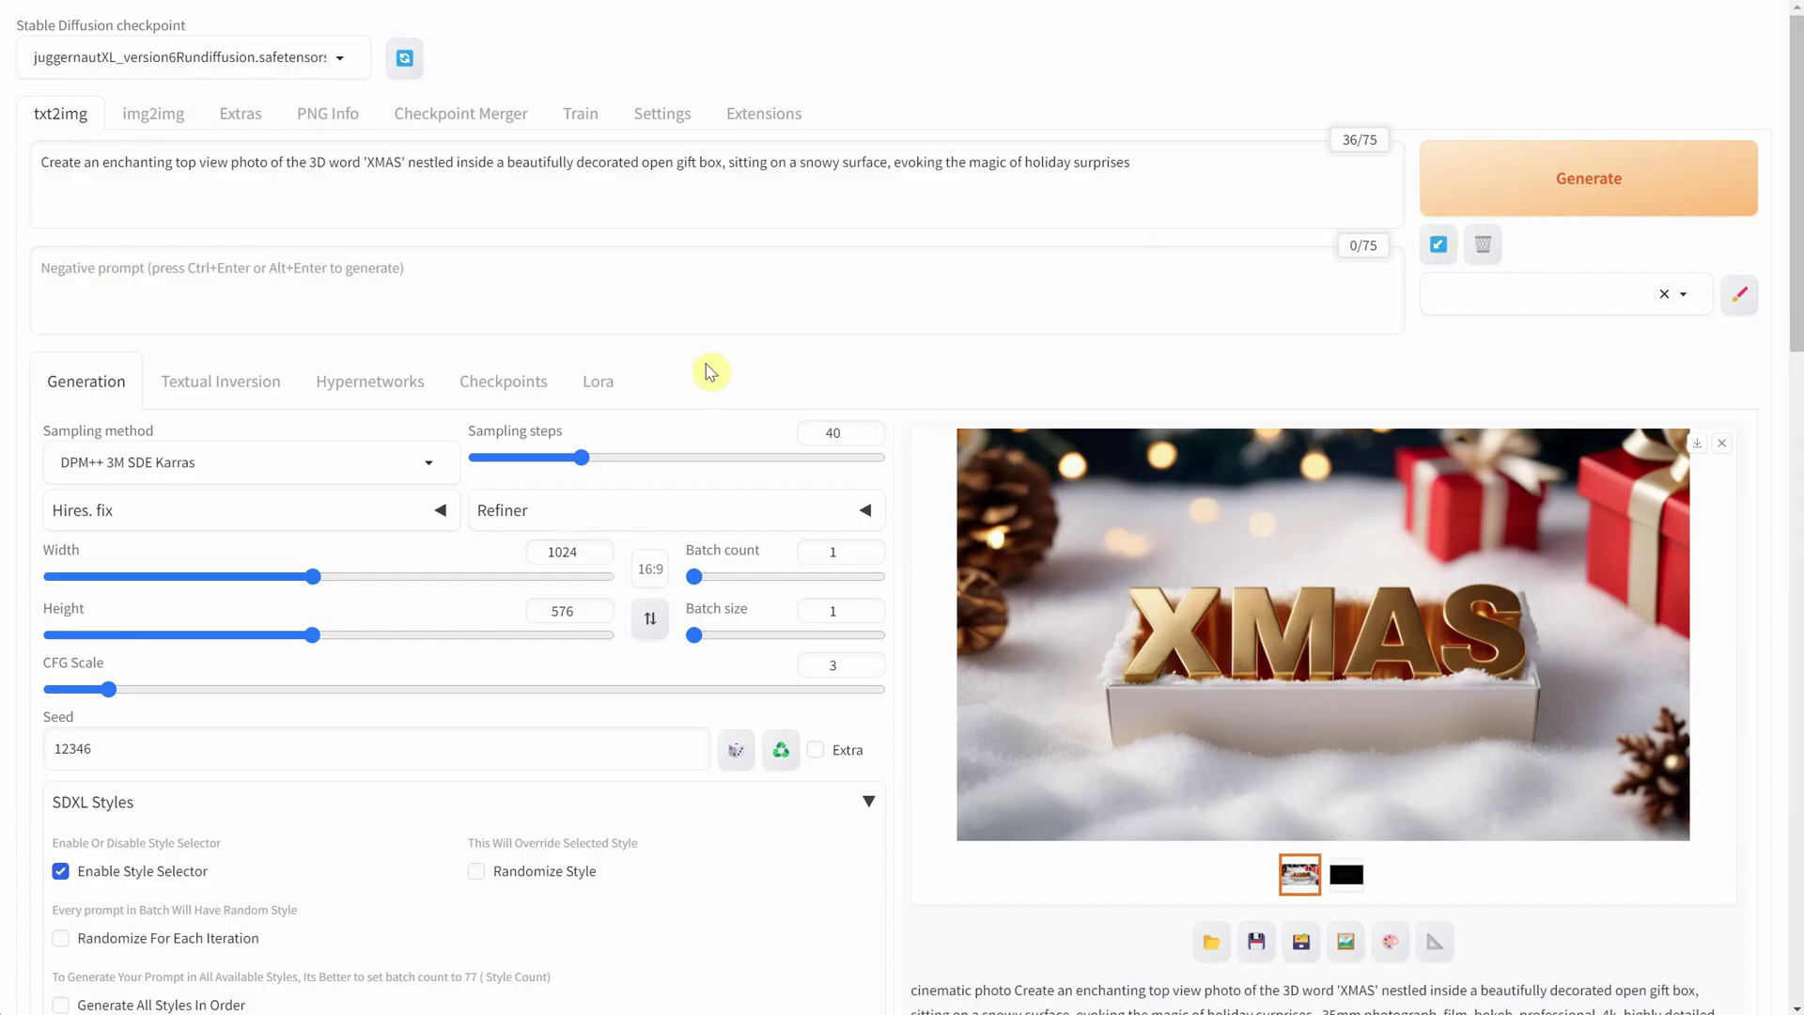
Enable Hires. fix upscaling from 1024x576 to 2048x1152 and set Script to 'Prompts from file or textbox'
left_click(164, 523)
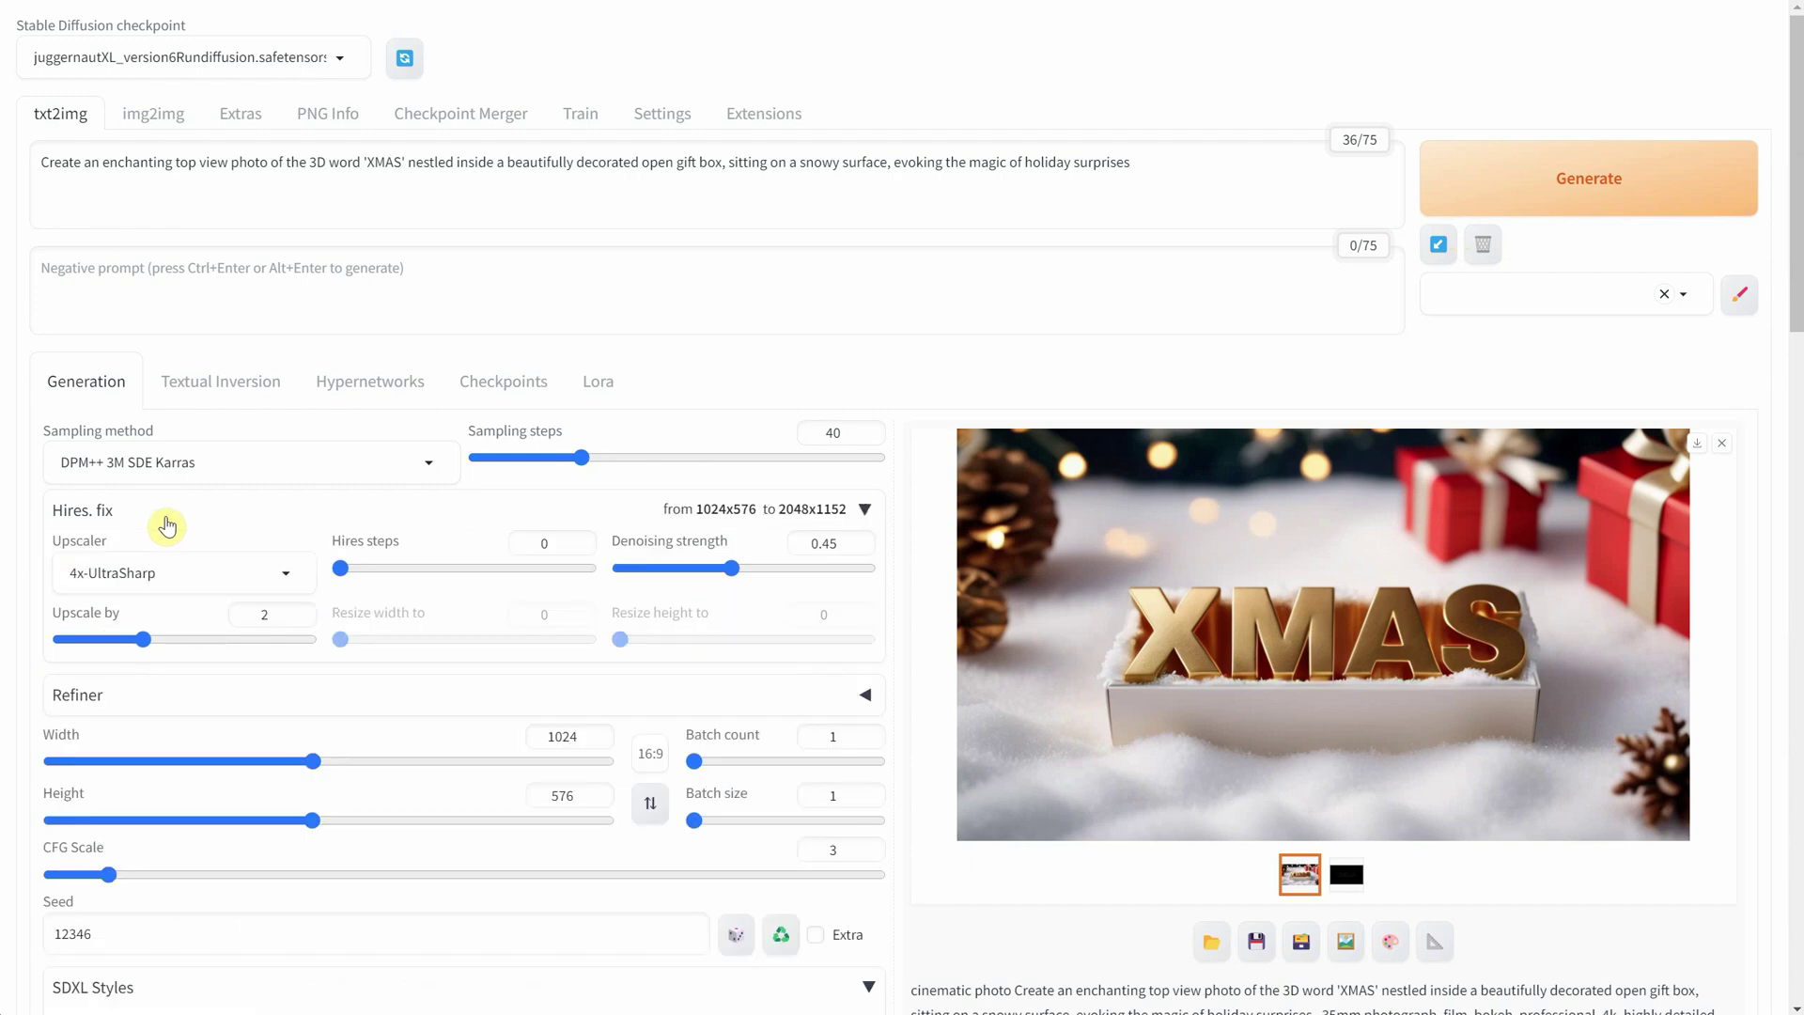
scroll(767, 549, "down", 5)
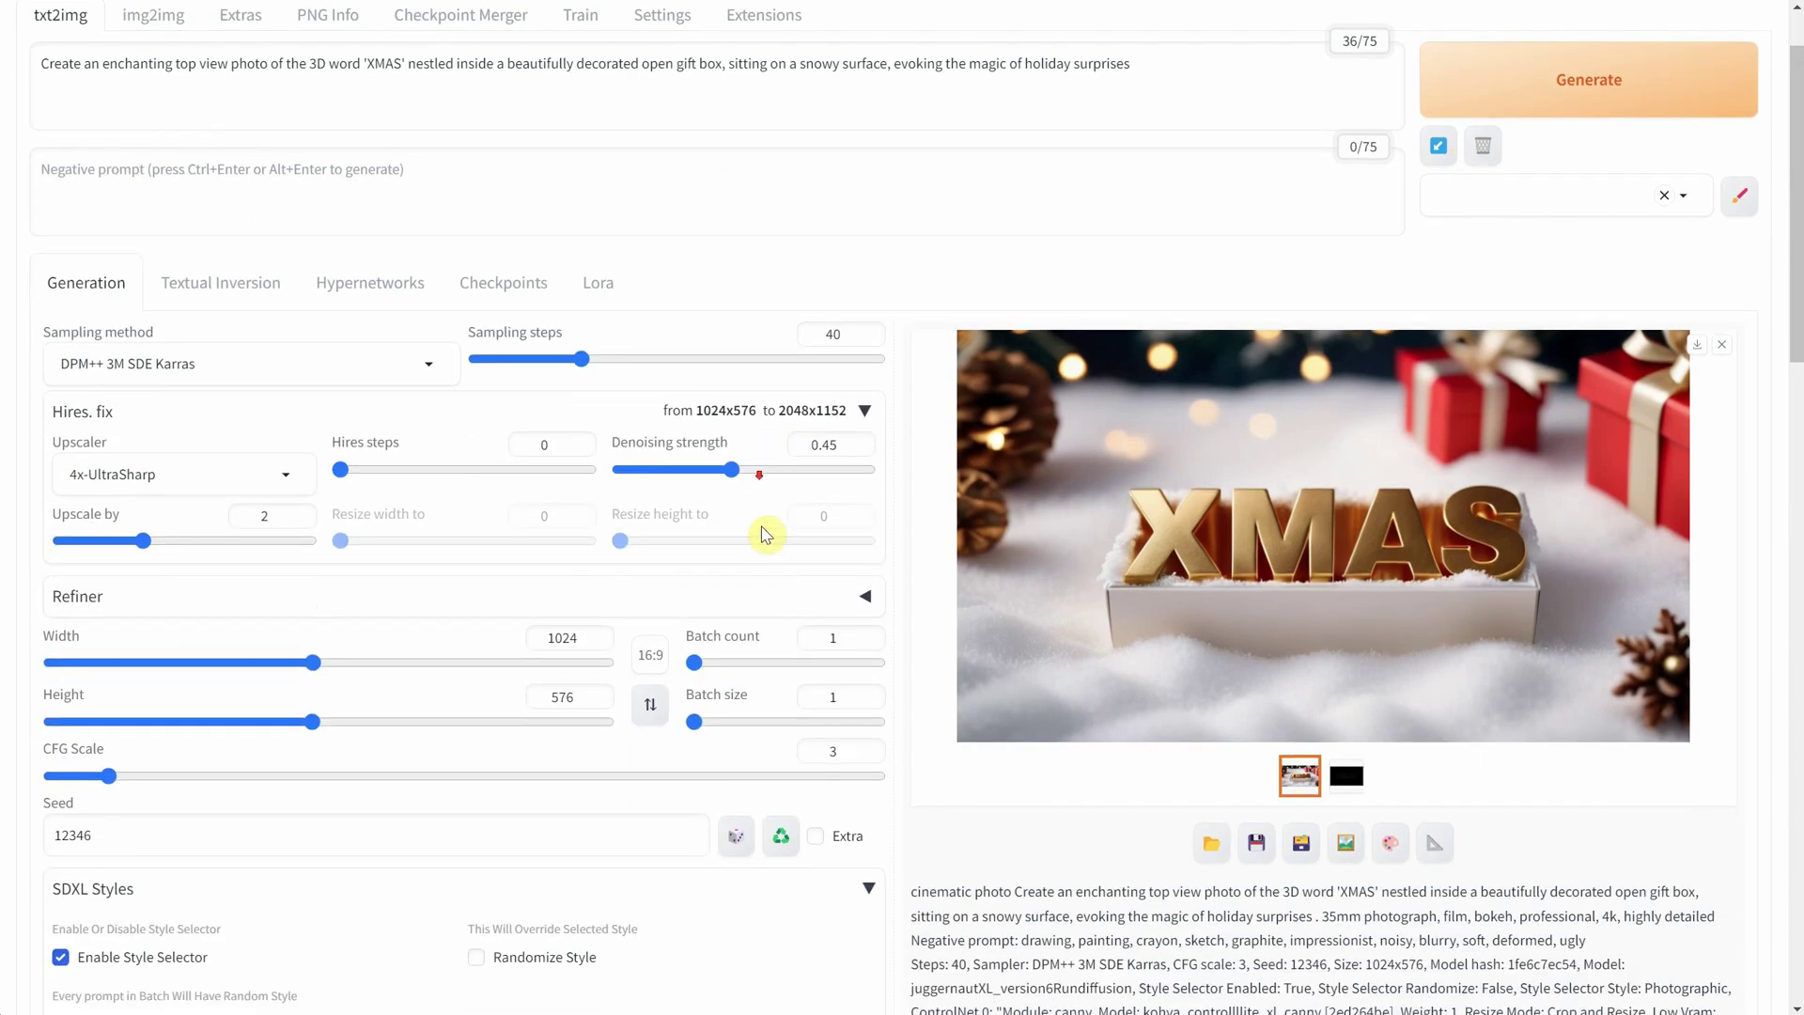
scroll(757, 481, "down", 15)
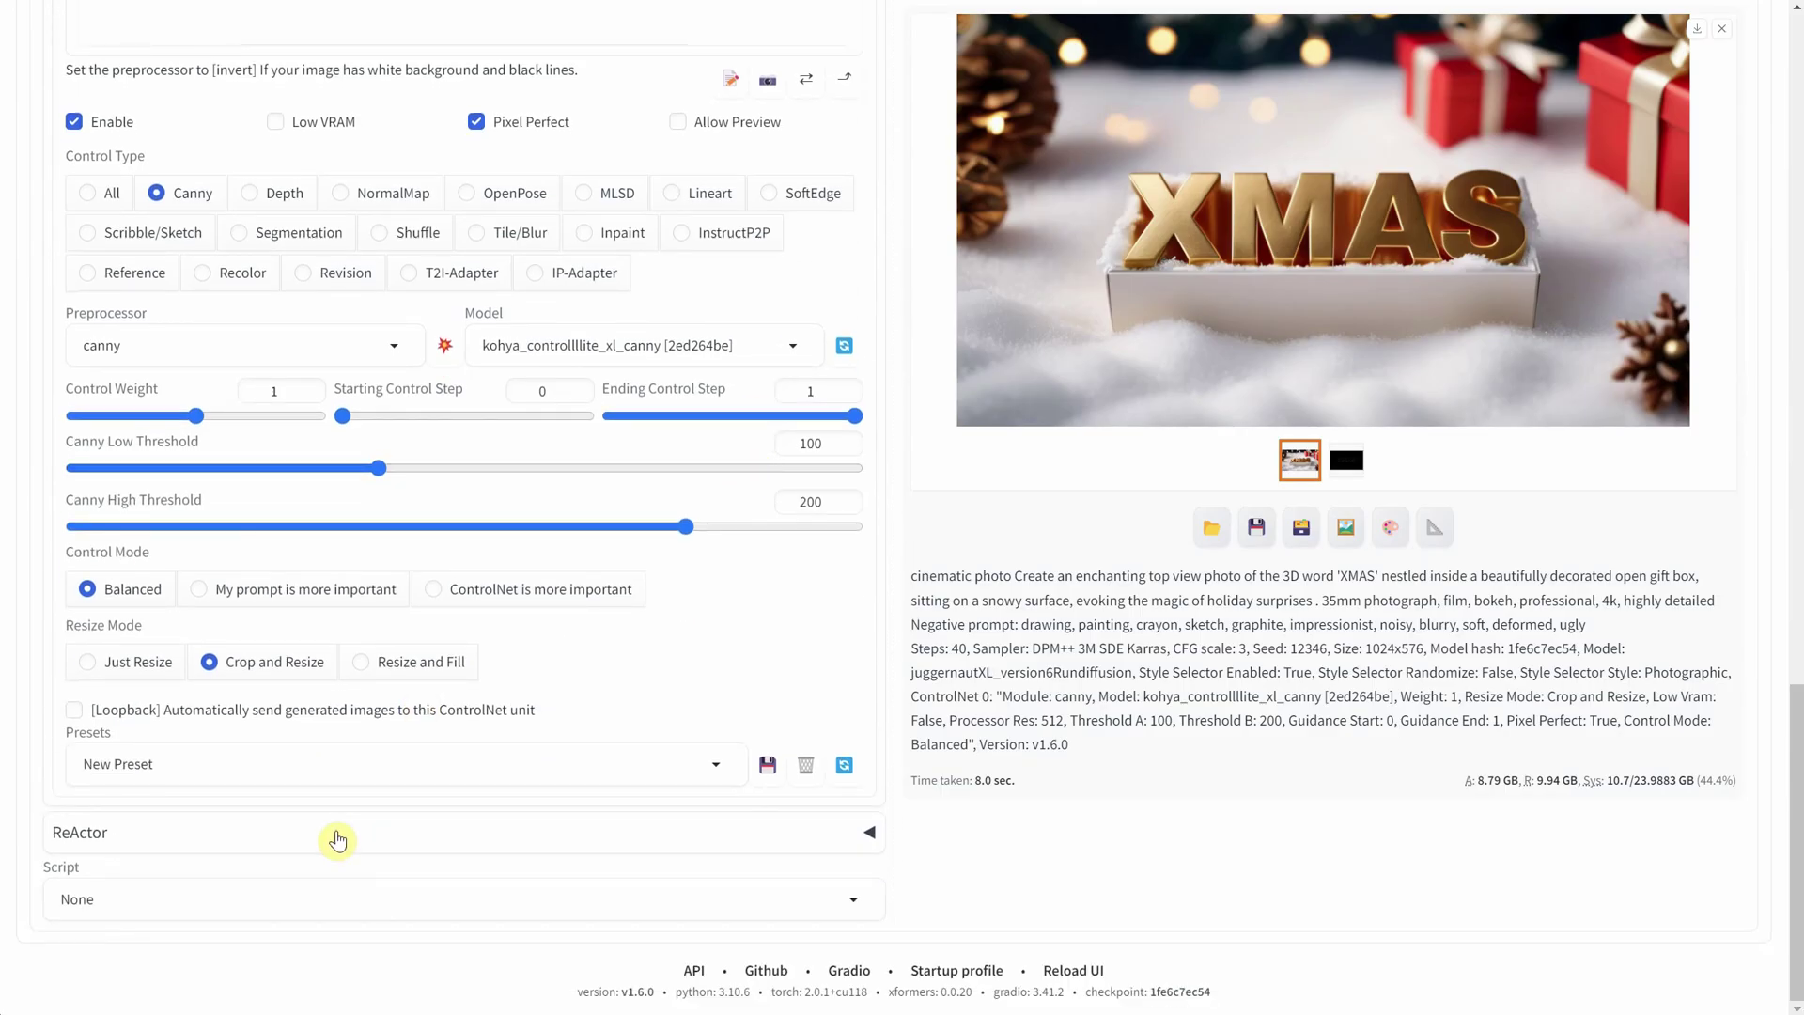
left_click(279, 893)
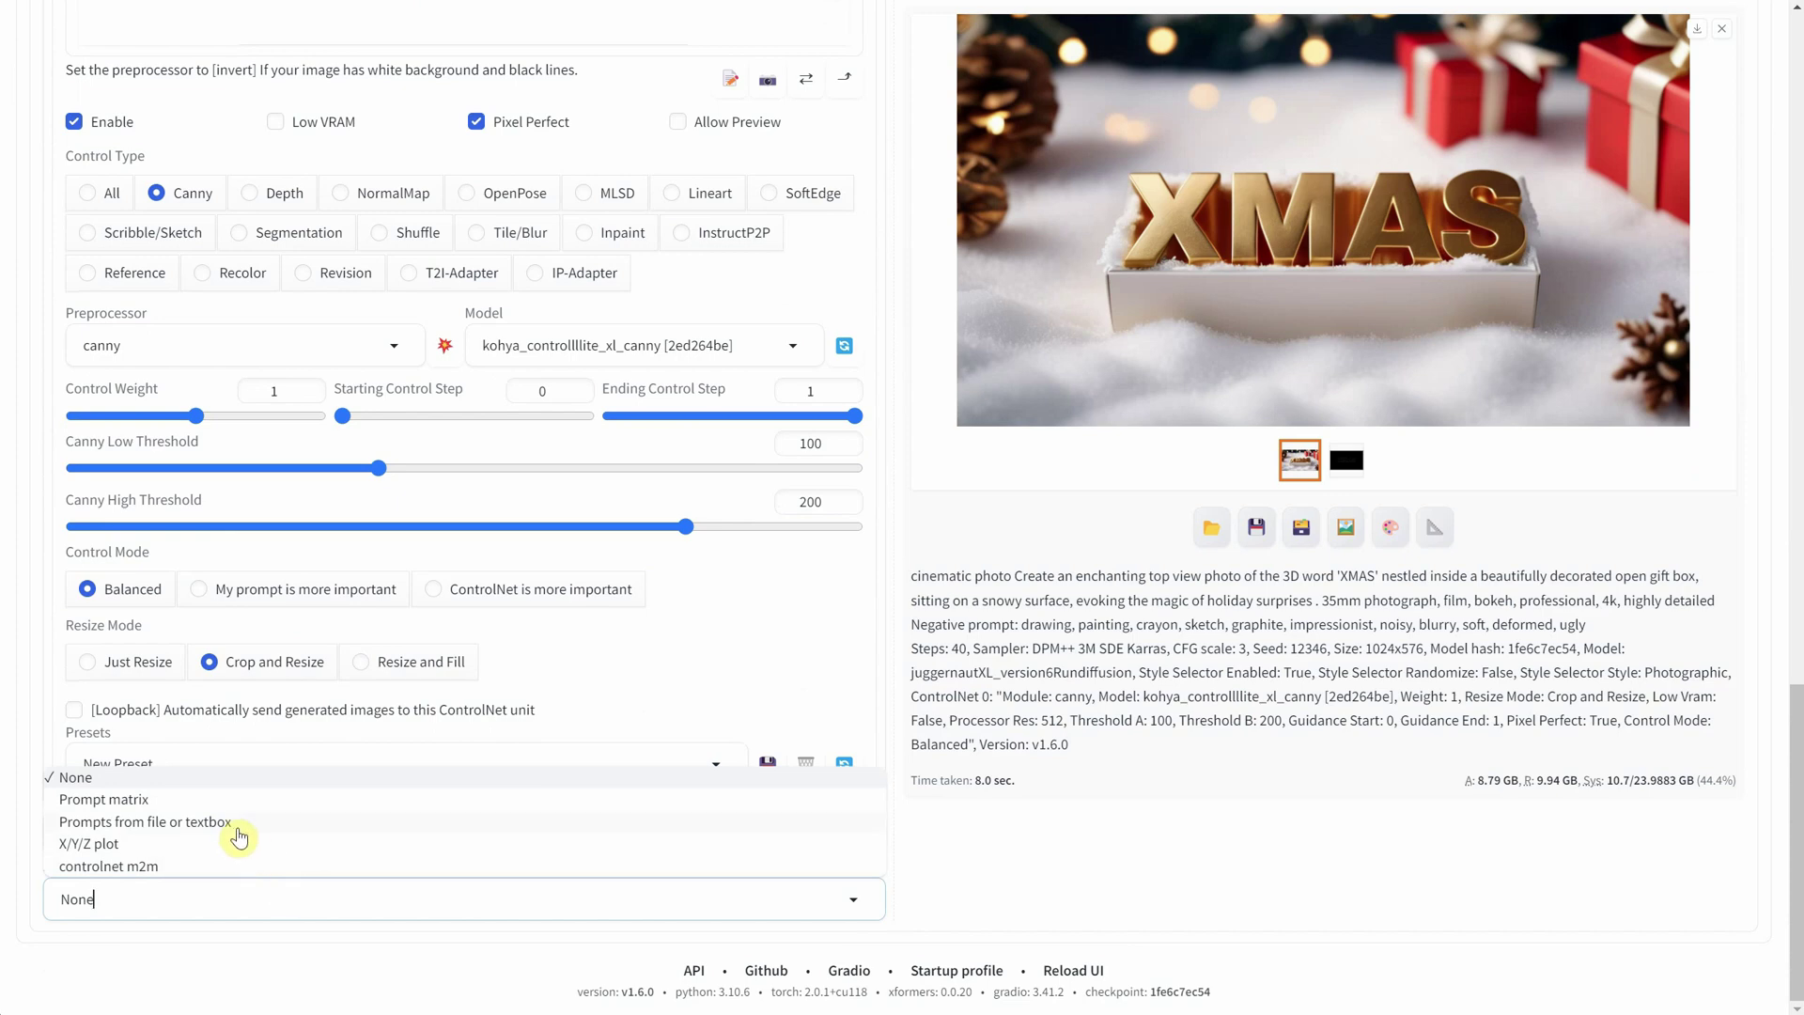
left_click(191, 823)
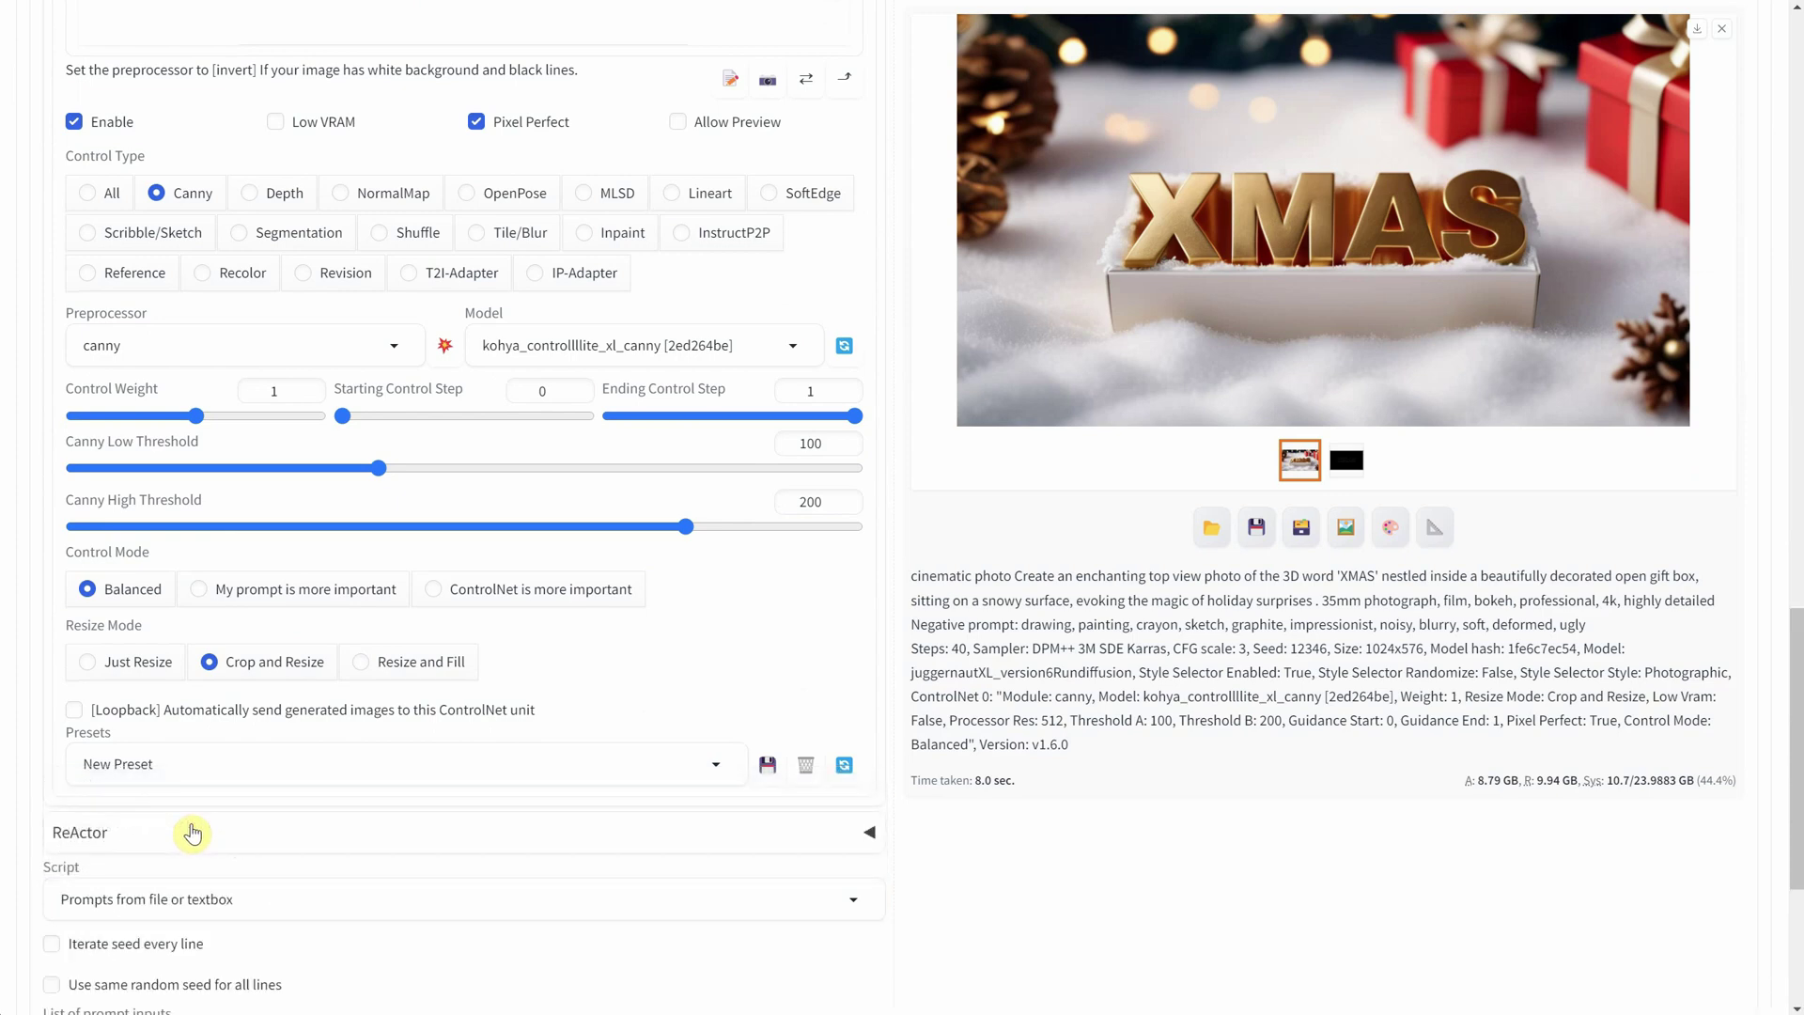
Paste all nine XMAS prompts, one per line, into the List of prompt inputs box
scroll(320, 761, "down", 4)
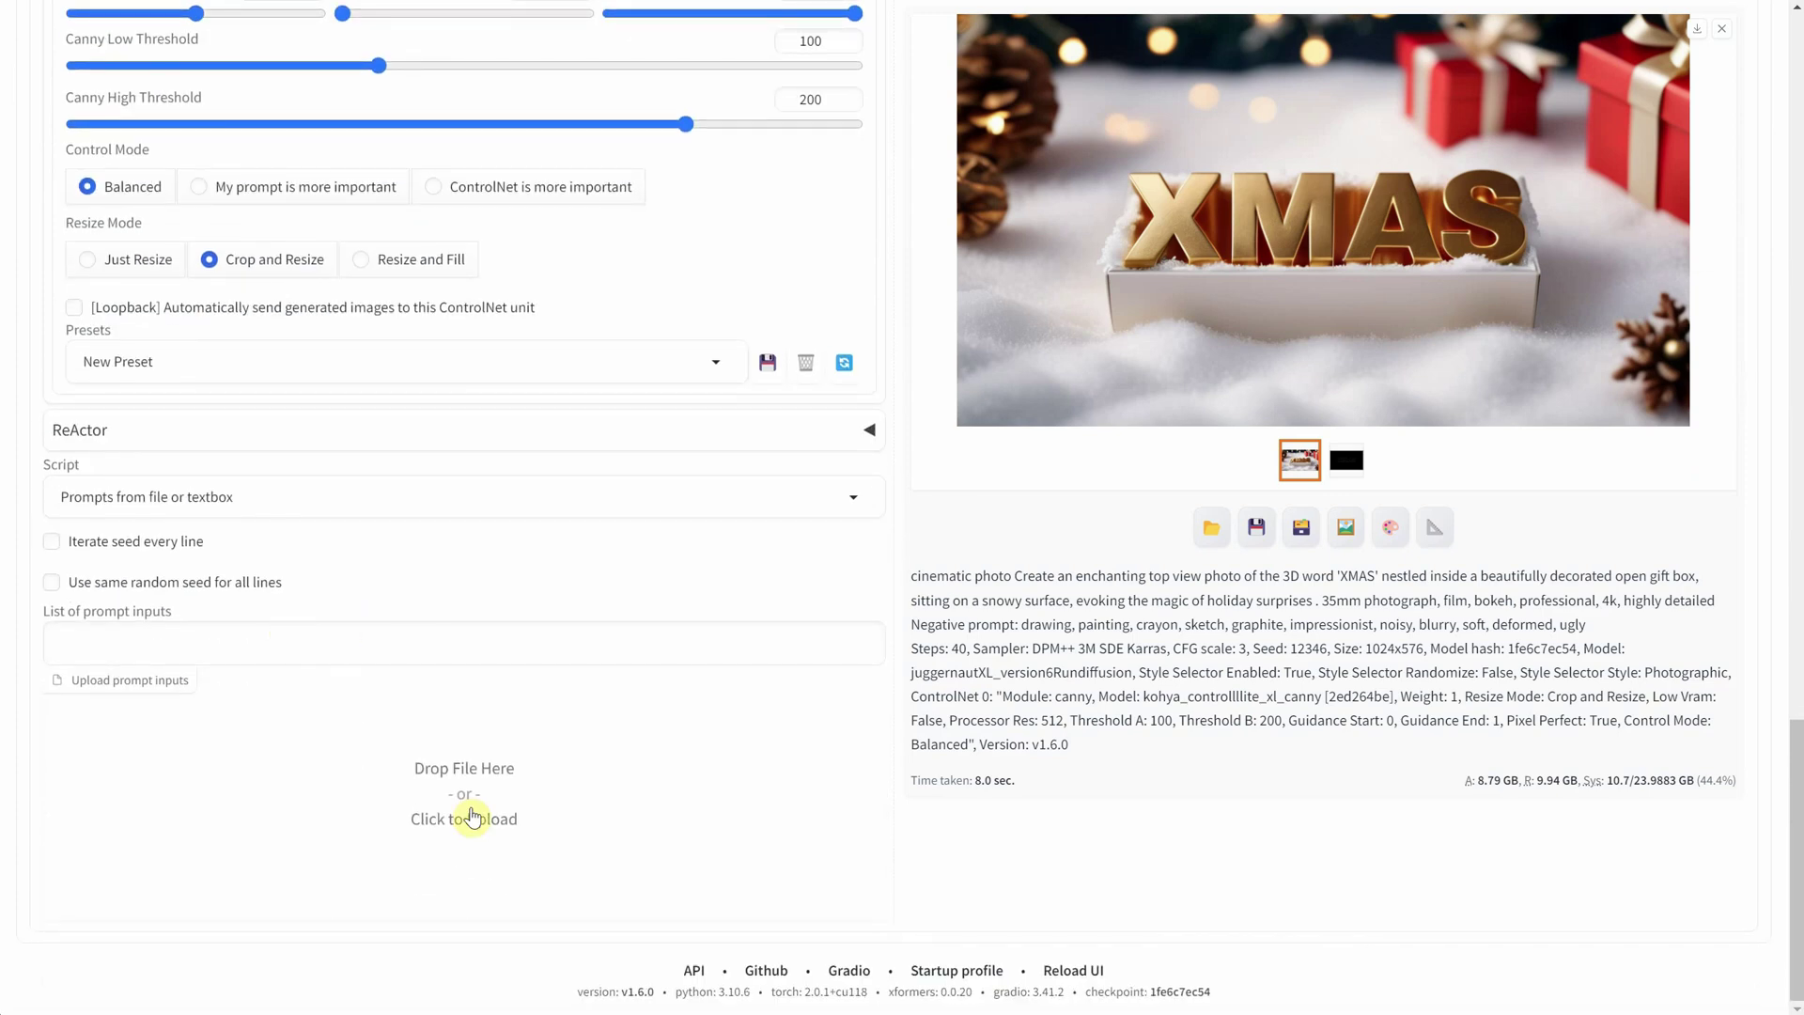
left_click(150, 633)
key("ctrl+v")
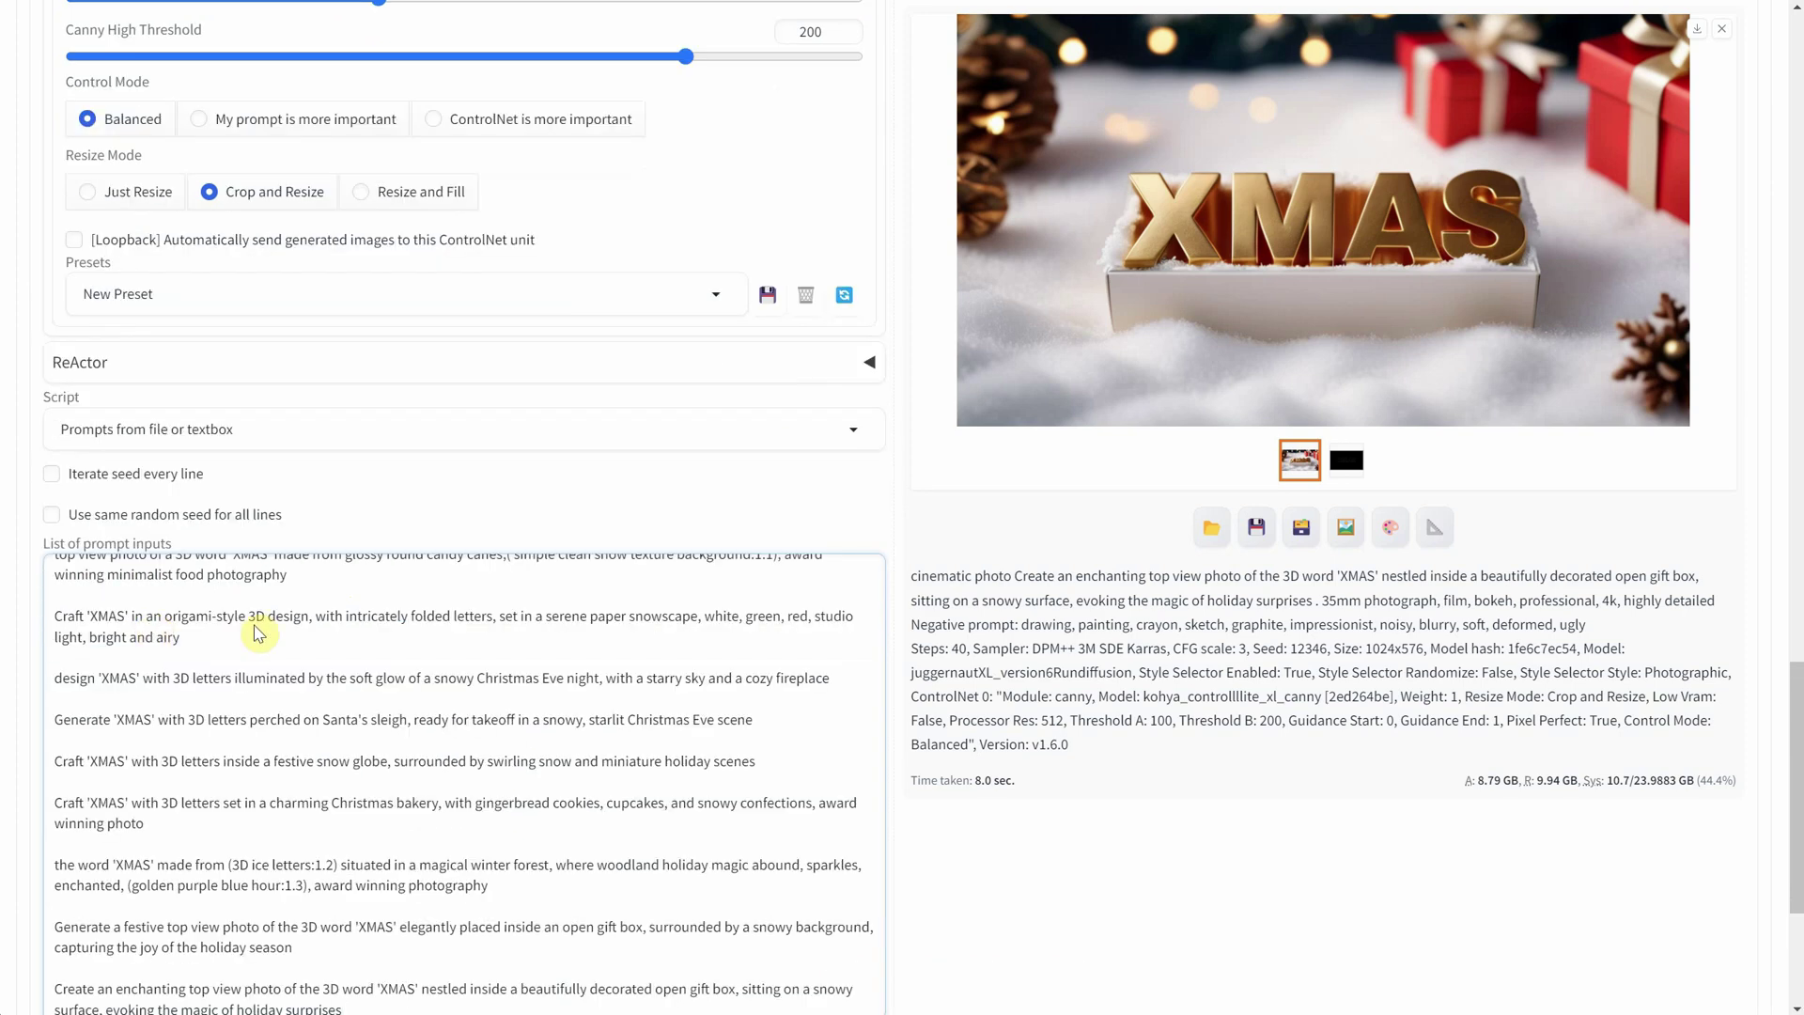
scroll(278, 634, "down", 5)
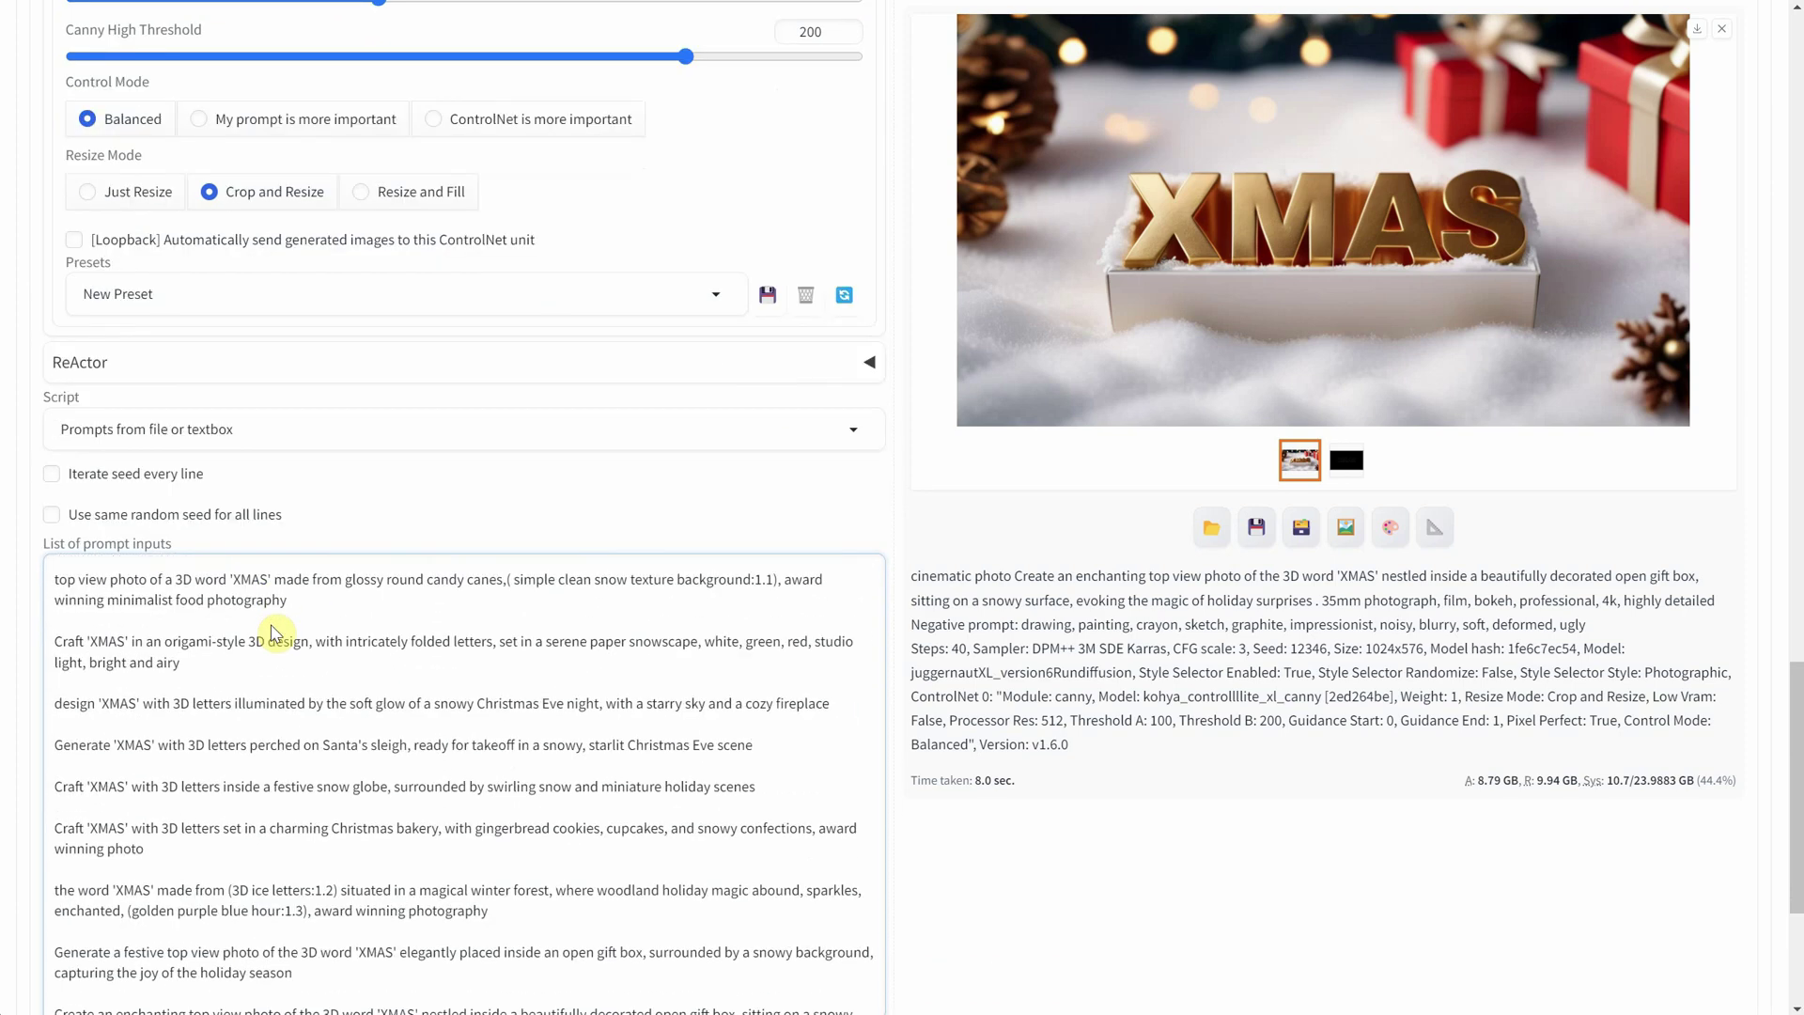
scroll(280, 644, "down", 4)
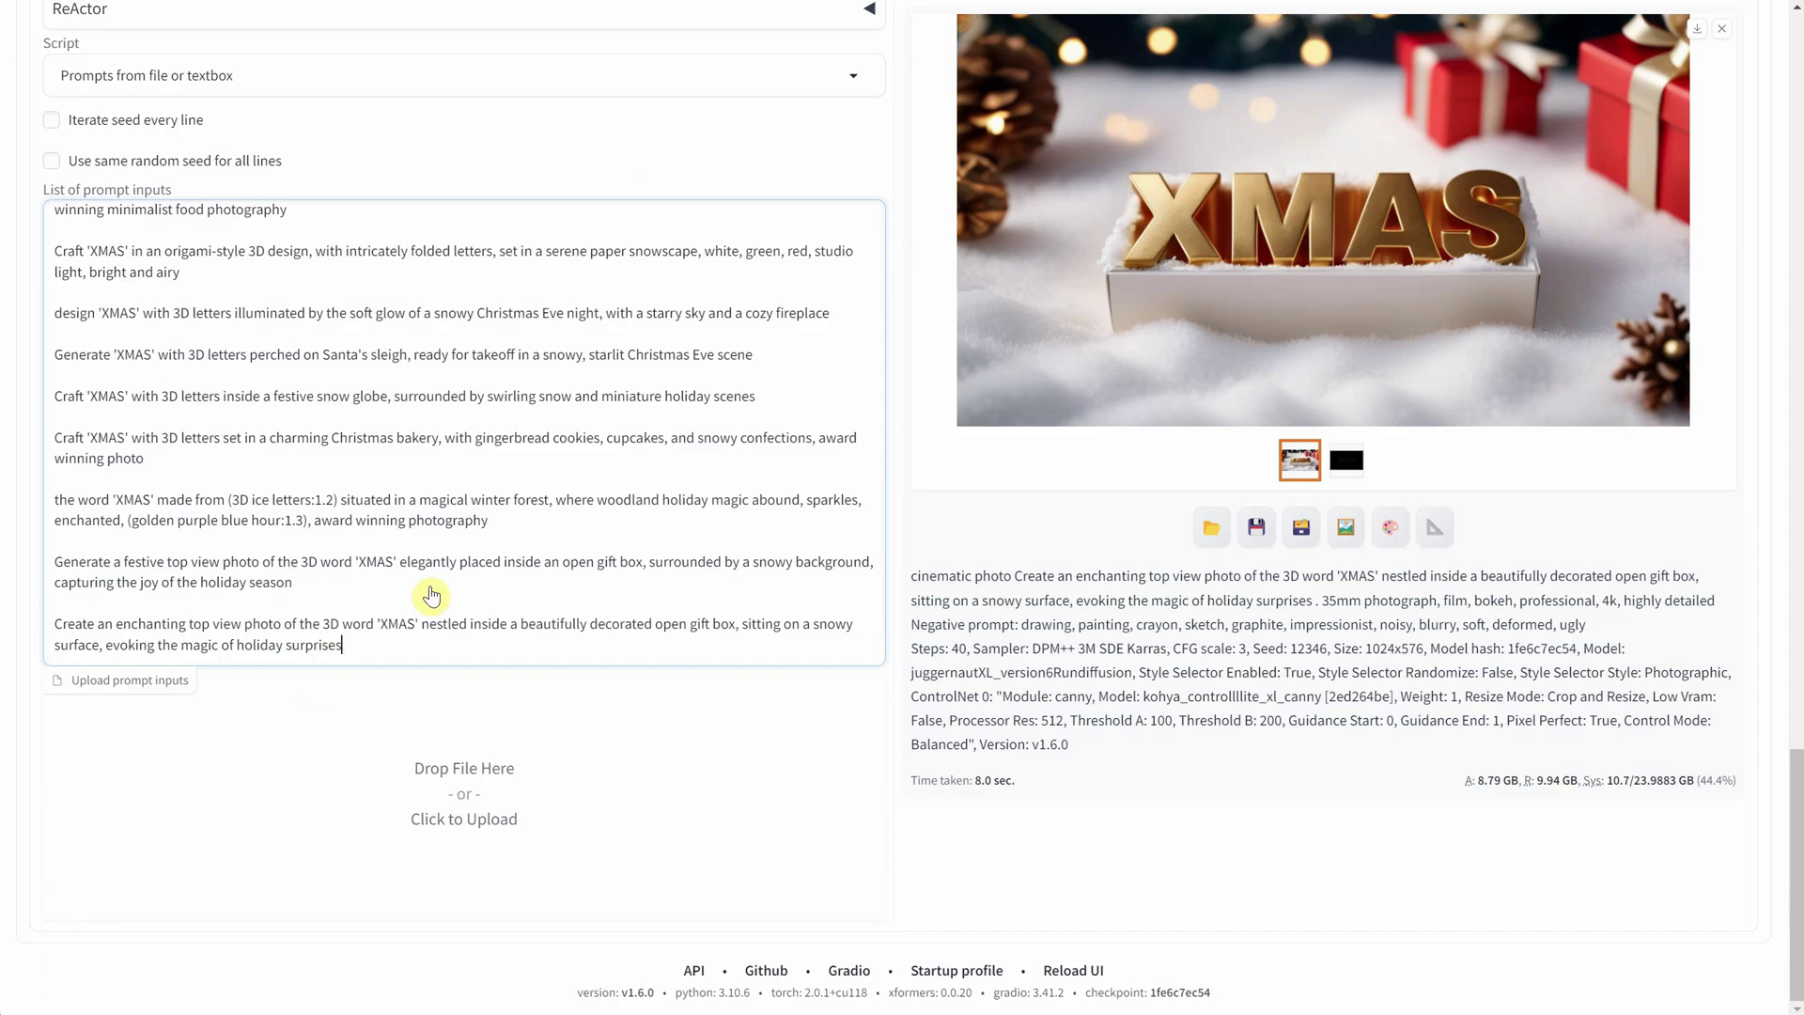
scroll(1006, 685, "up", 20)
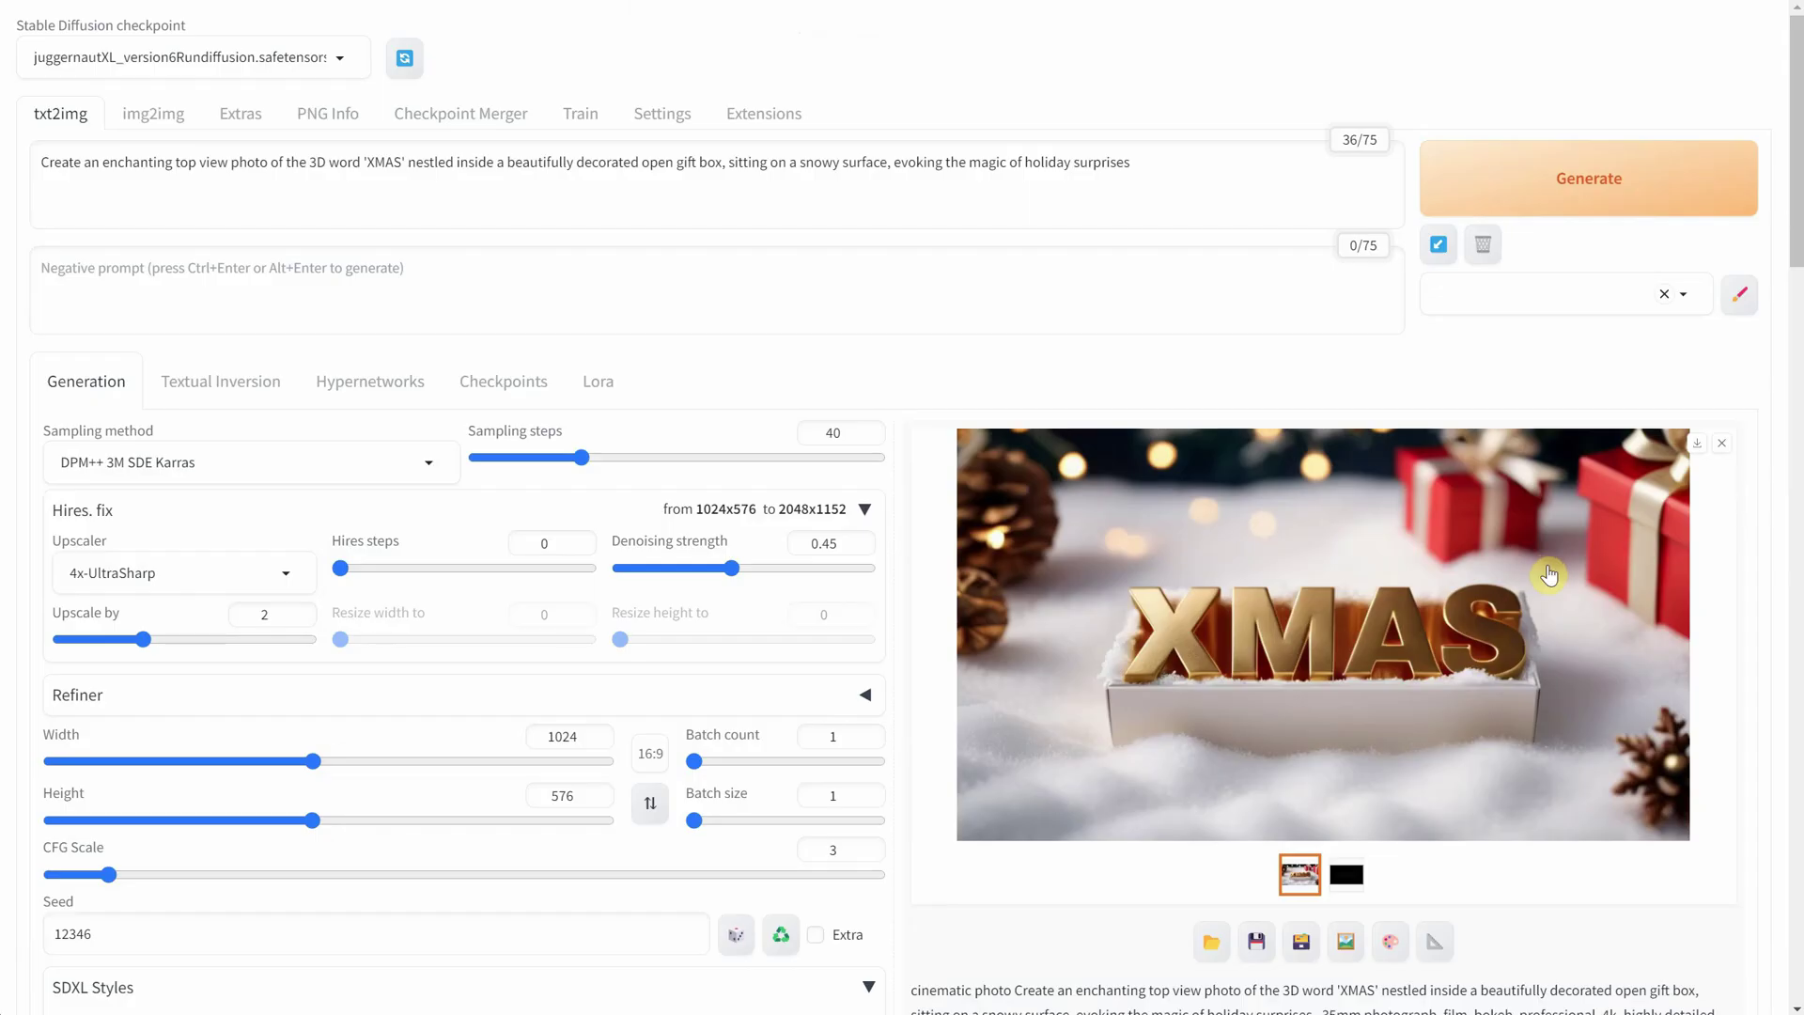
Run the full list of XMAS prompts as upscaled images and scroll down to the results
left_click(1562, 184)
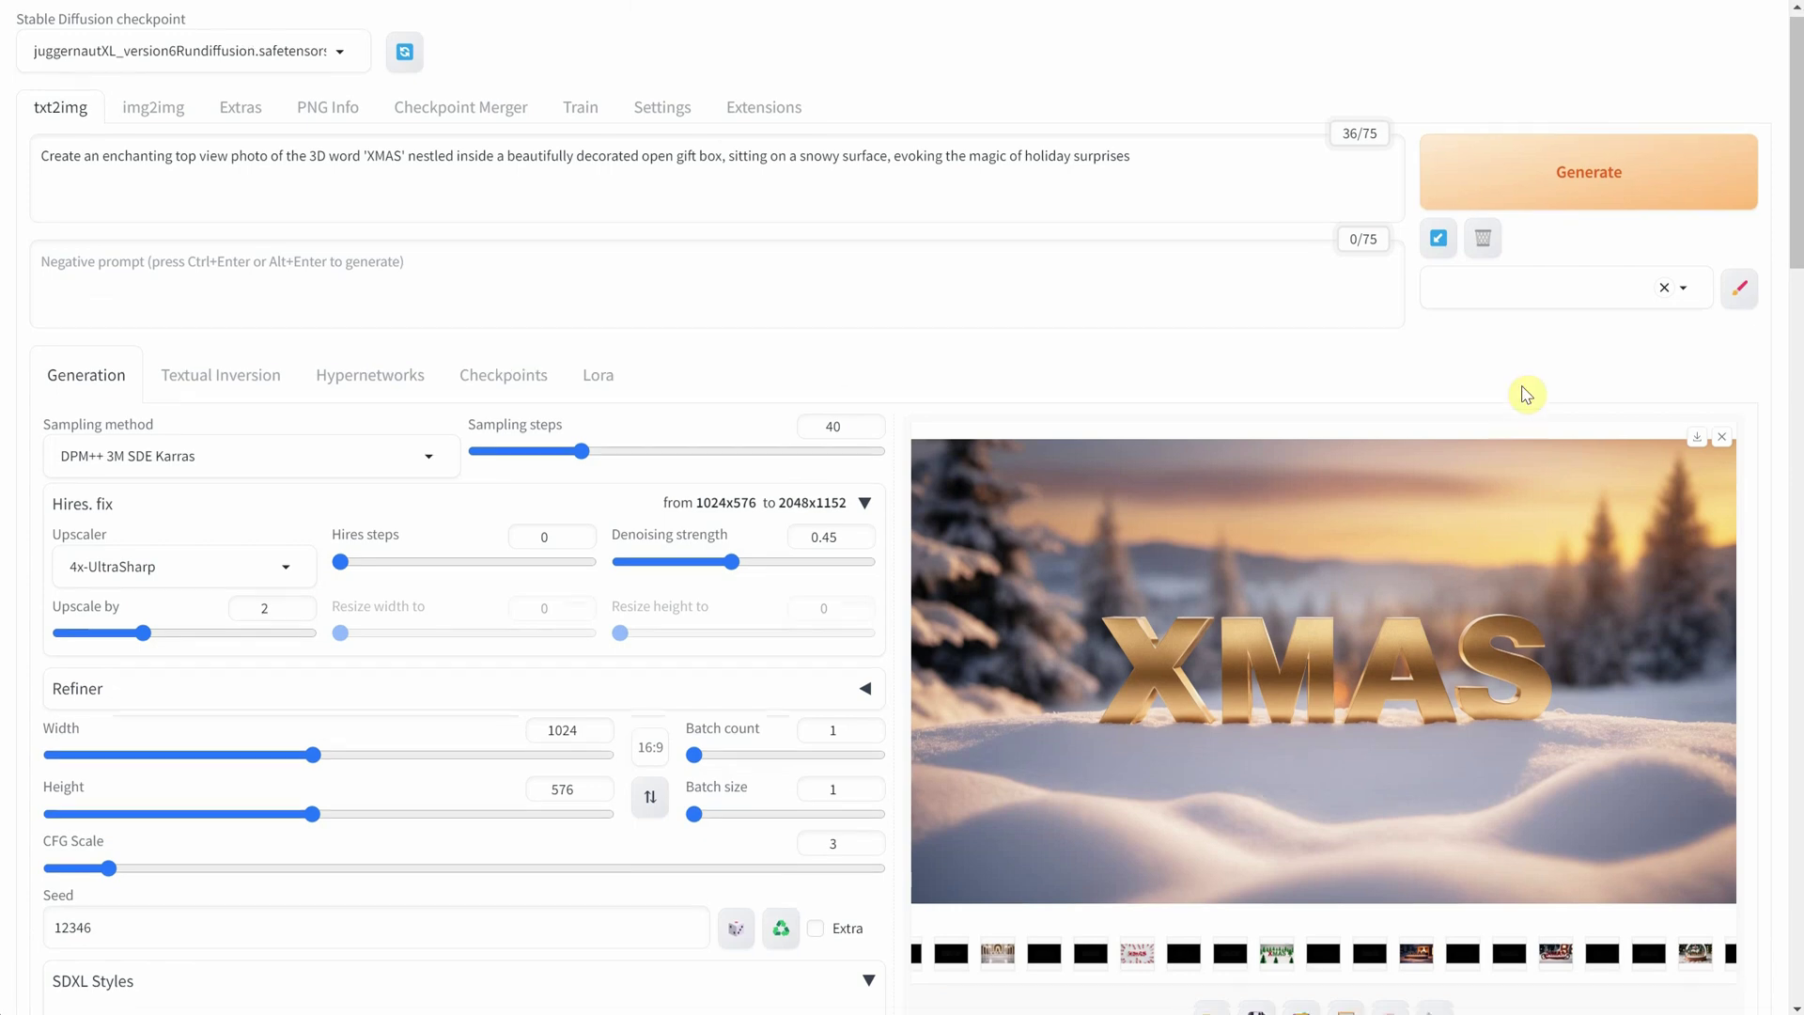
scroll(1522, 404, "down", 1)
scroll(1510, 424, "down", 6)
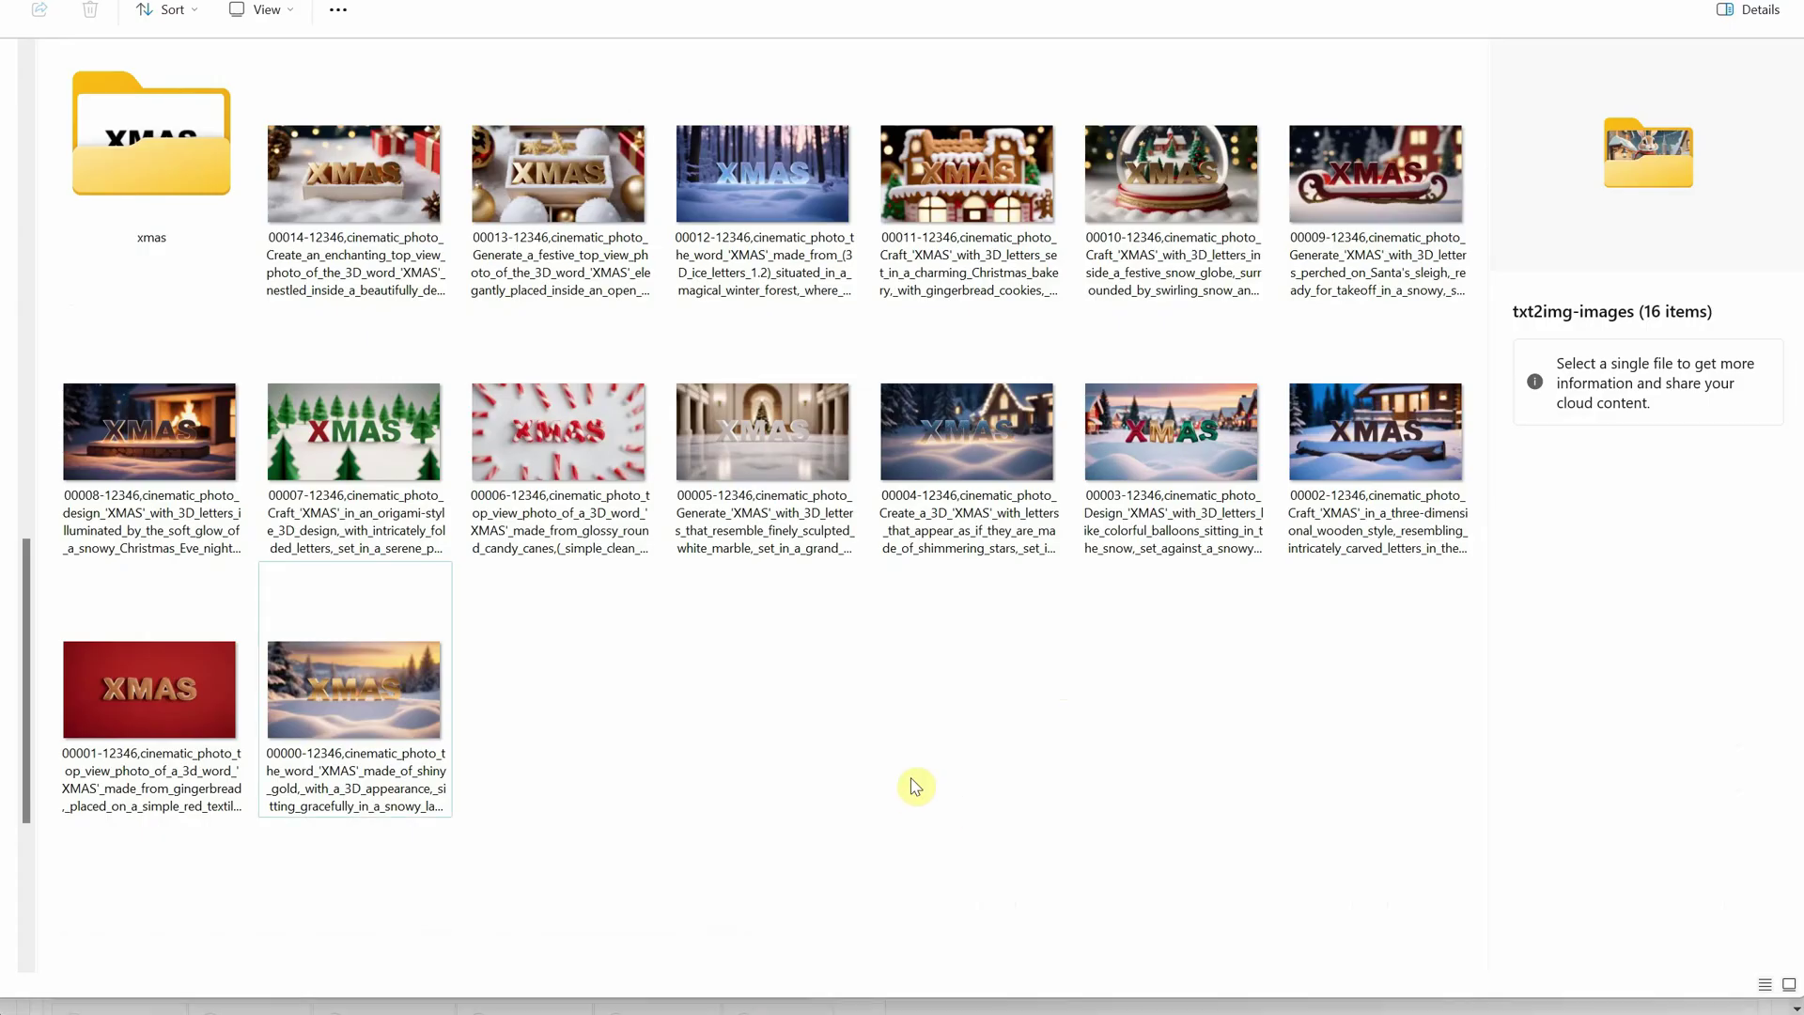
Open the first 2048×1152 XMAS image in ImageGlass and step through to the Santa's-sleigh image
double_click(403, 701)
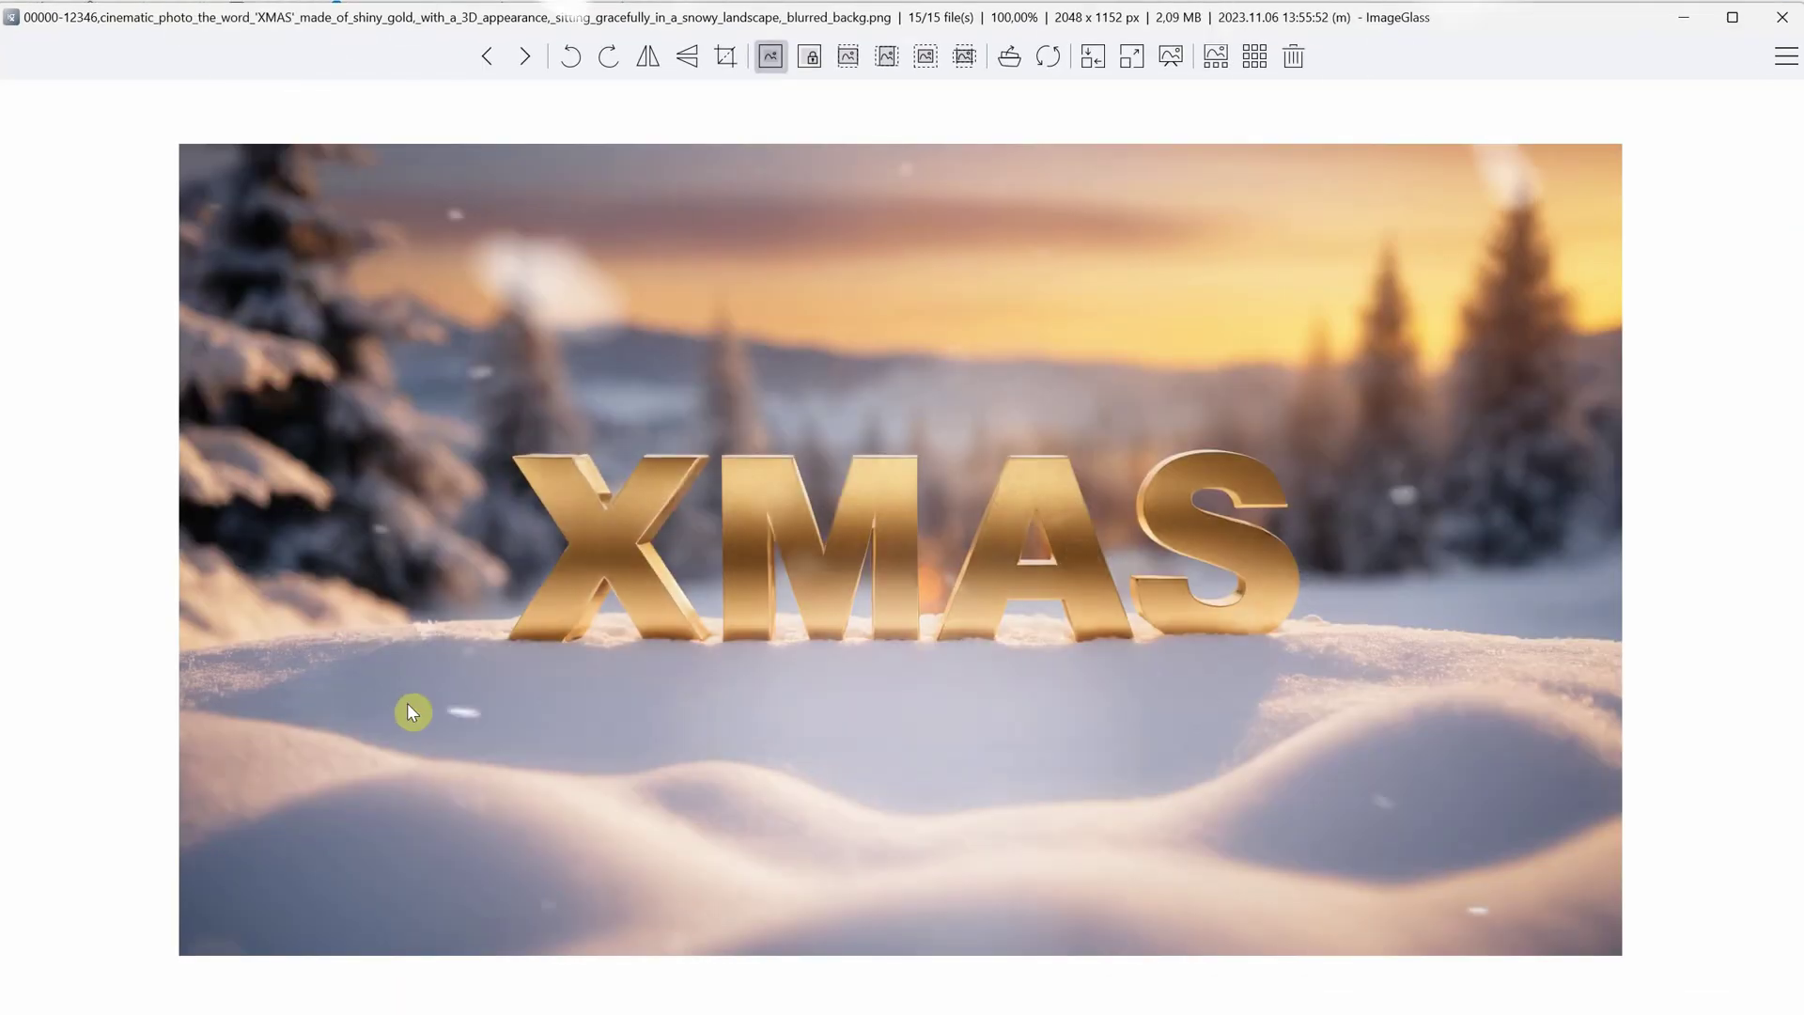
key("Left")
key("Left")
key("Left")
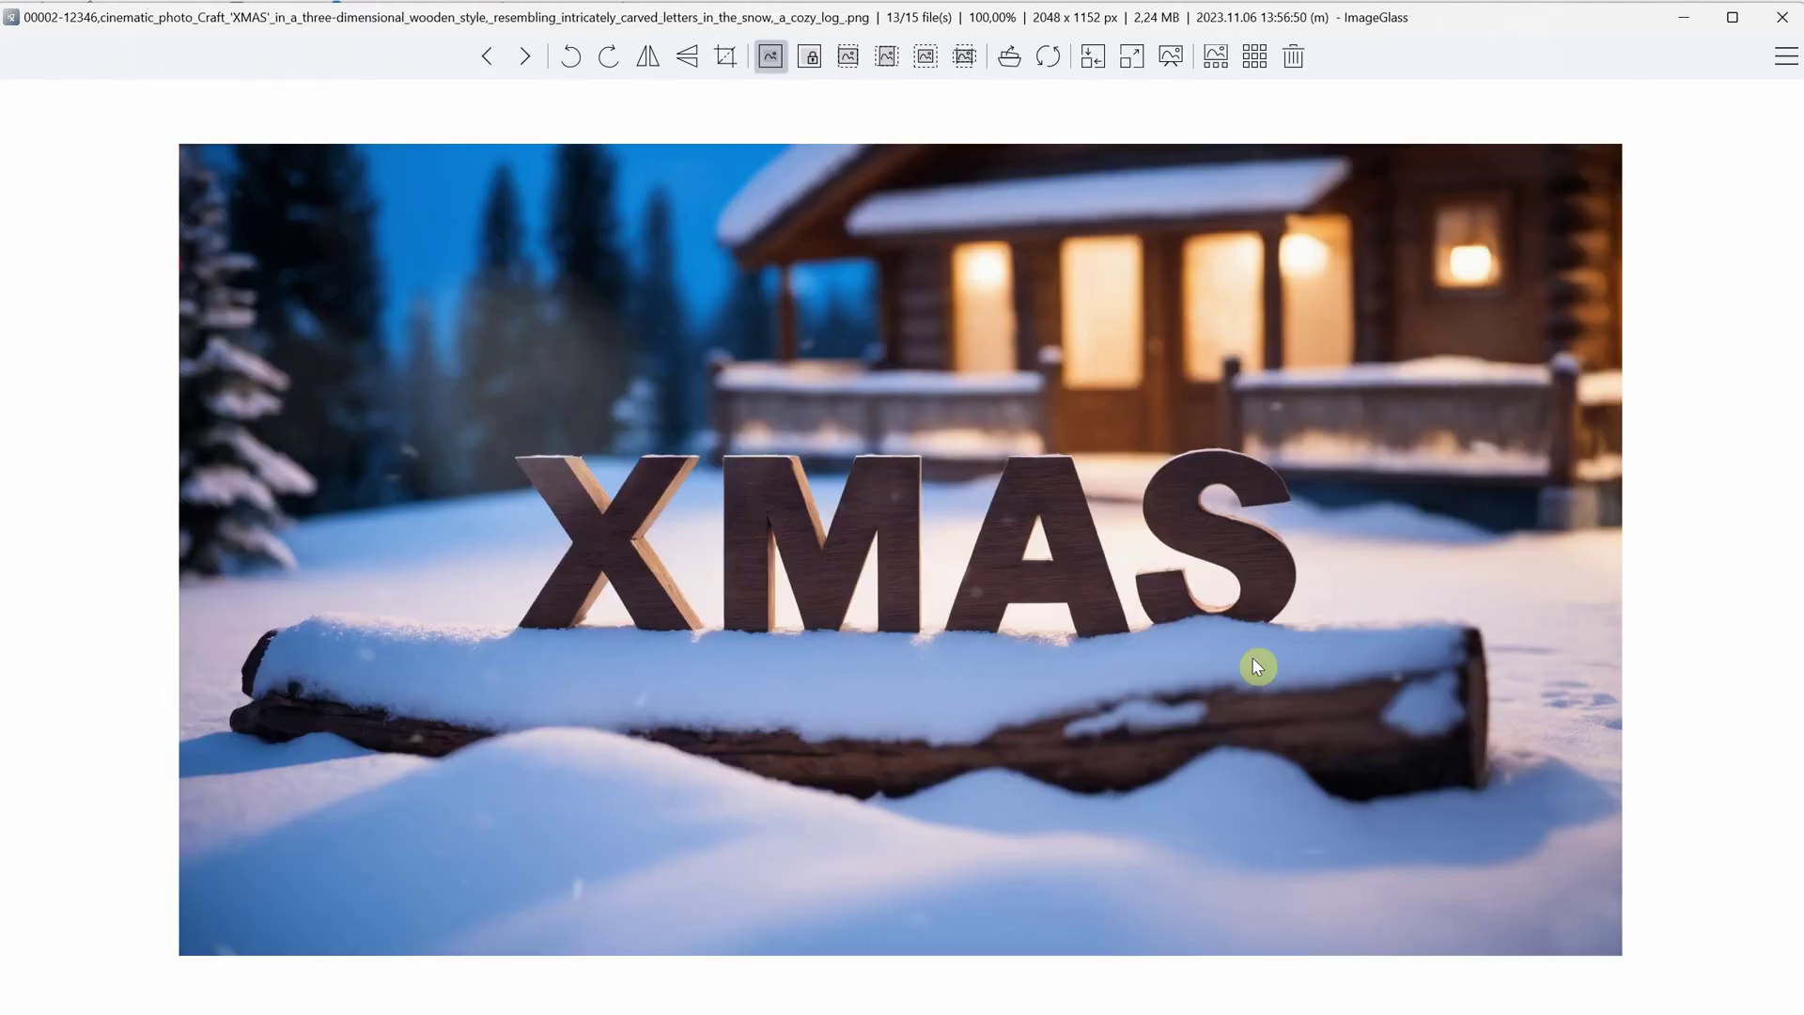
key("Left")
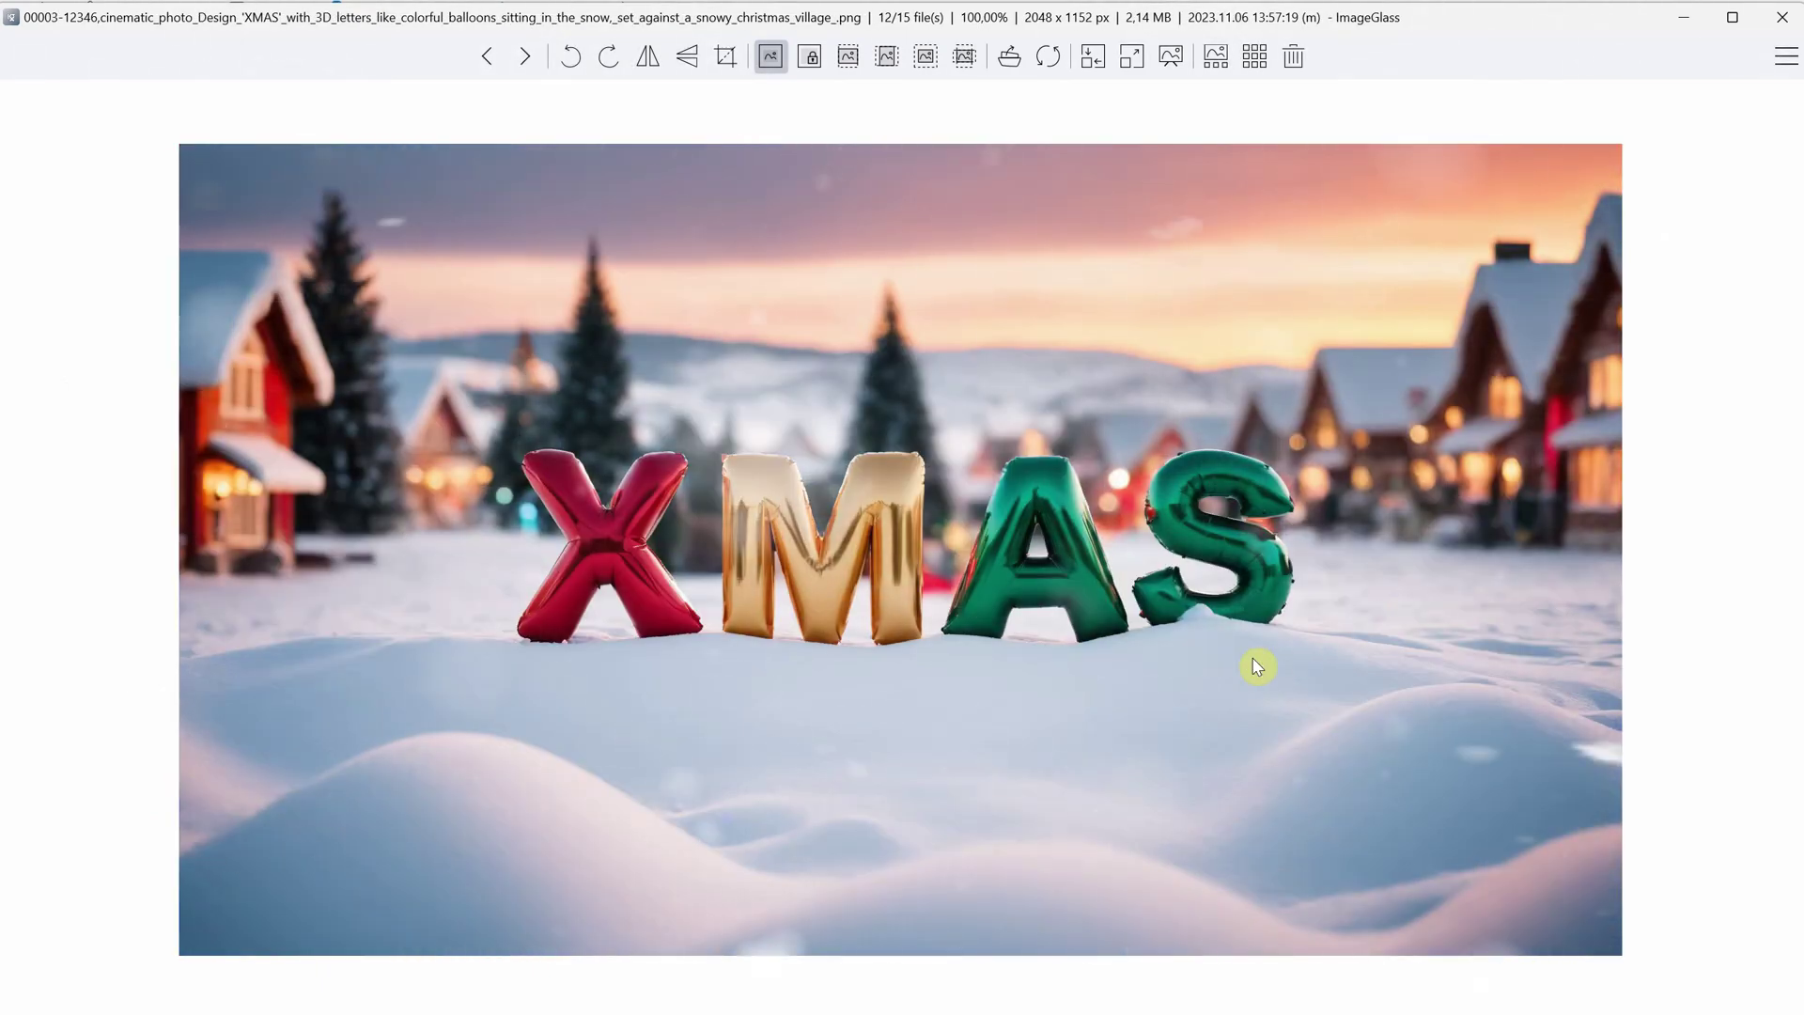
key("Left")
key("Left")
key("Left")
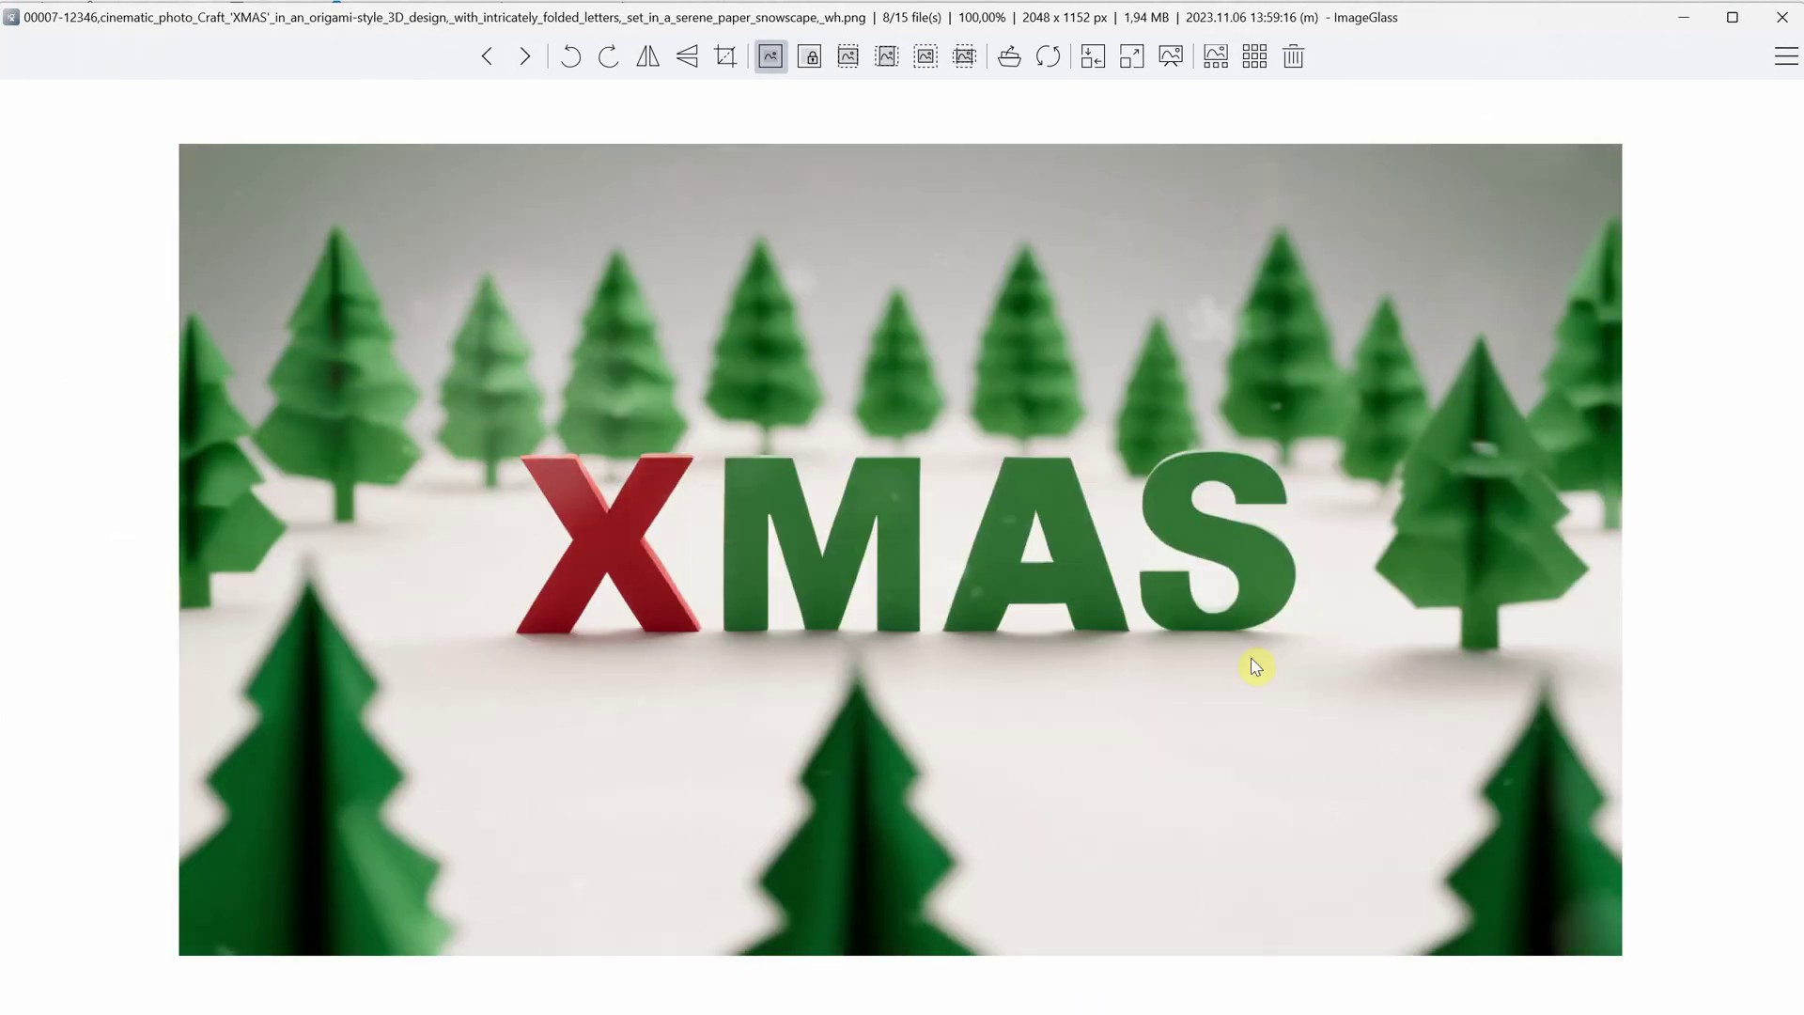
key("Left")
key("Left")
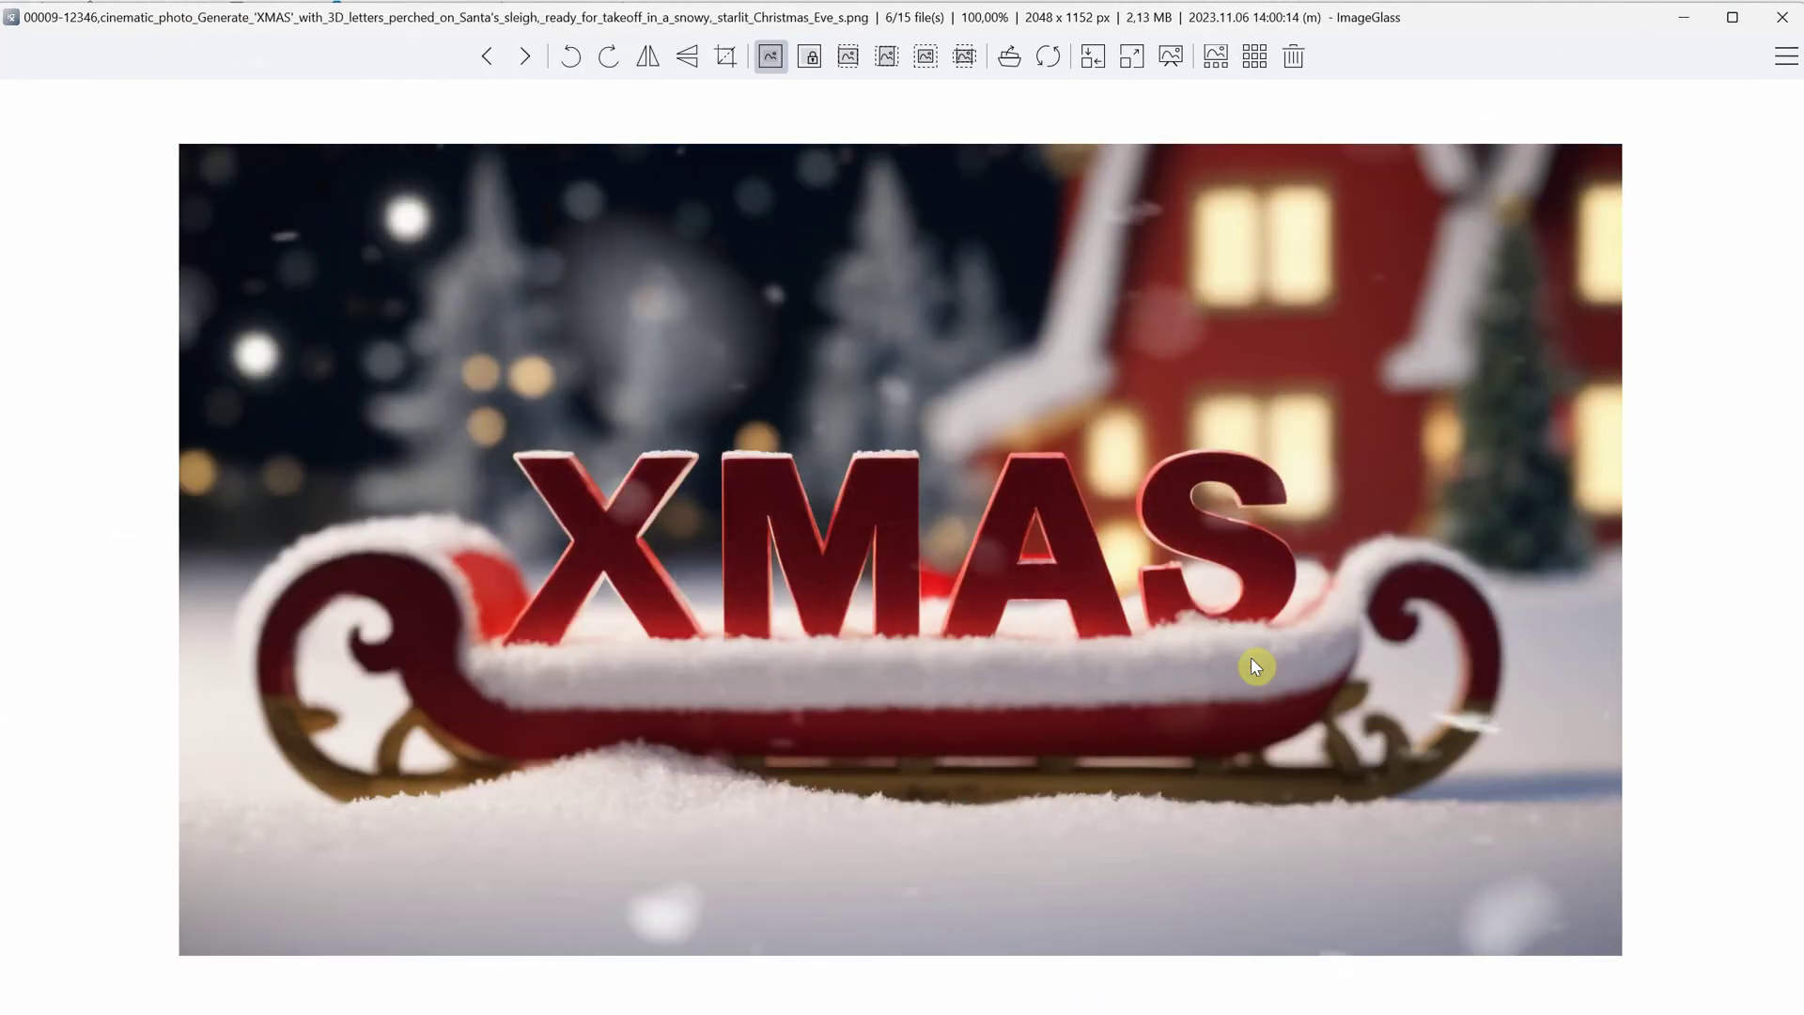
key("Left")
key("Left")
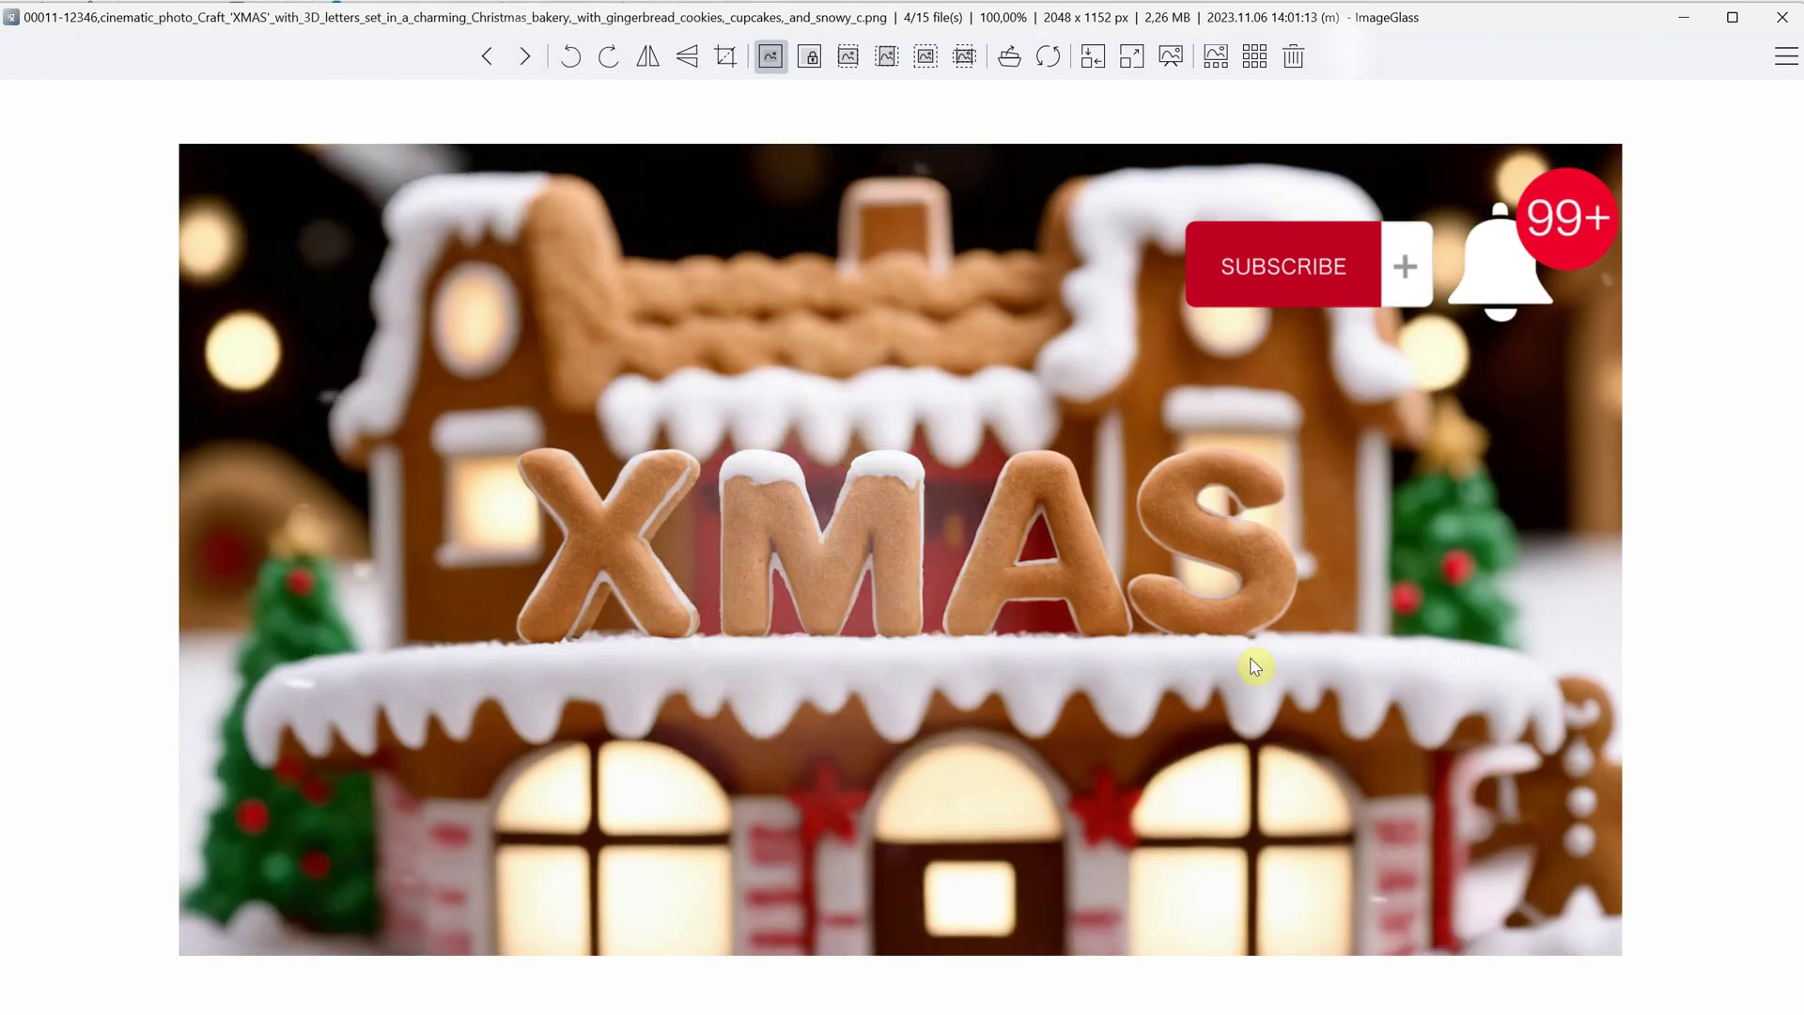